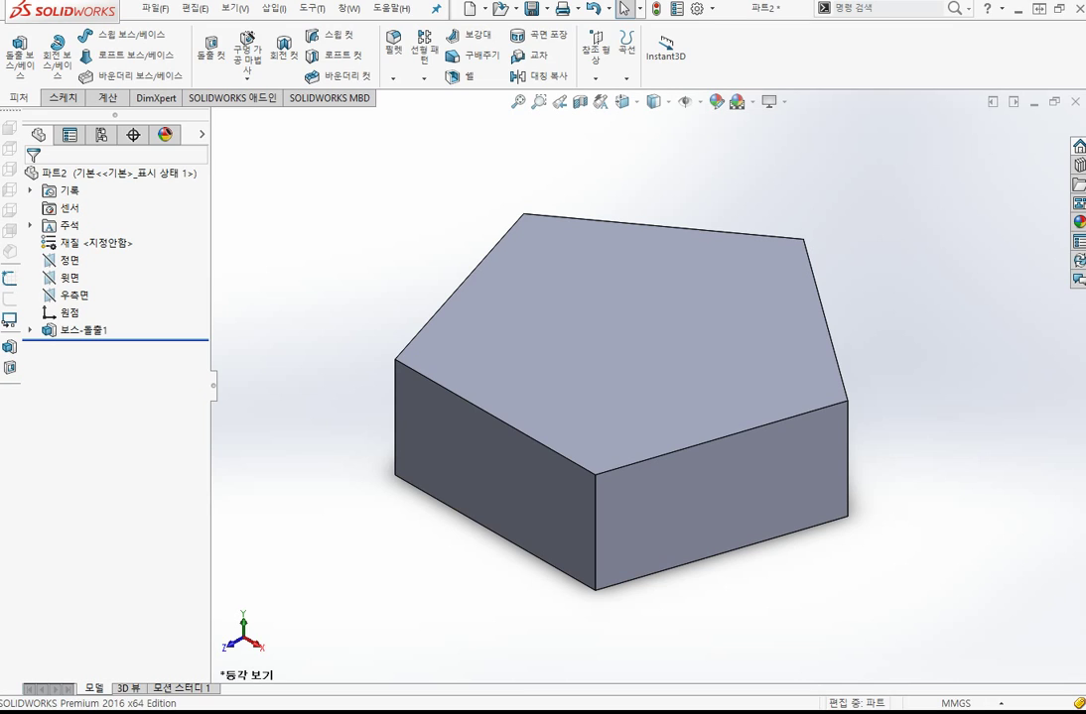
Start a constant-size fillet with a 10 mm radius on the front-left side face and the front-right top edge
left_click(394, 55)
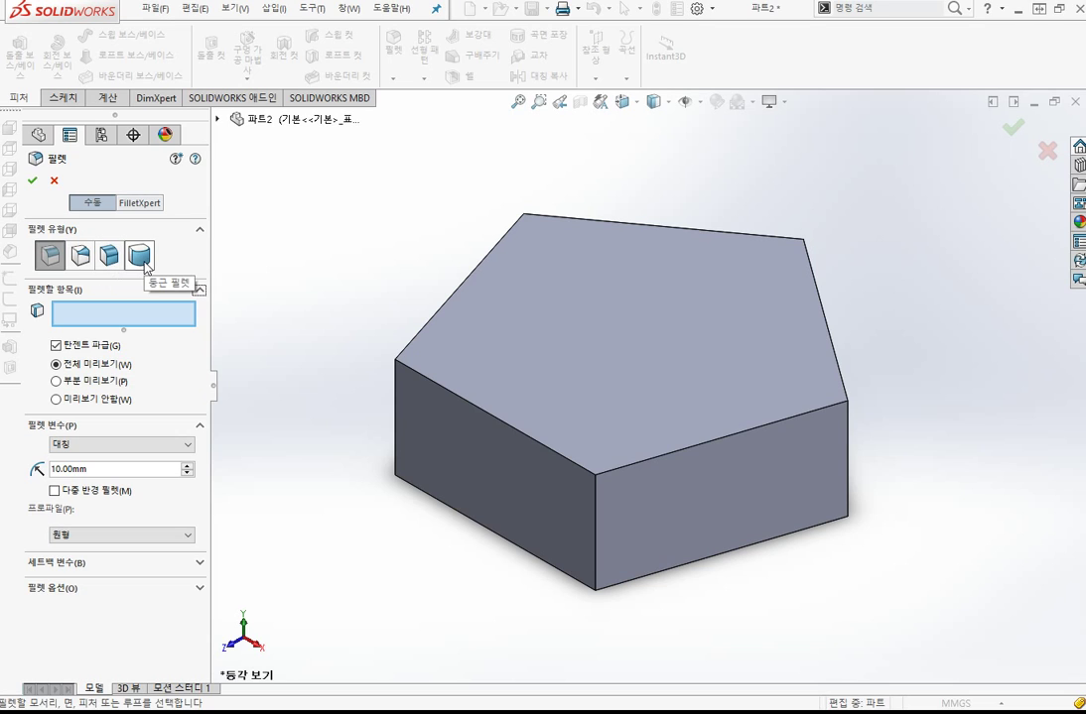
left_click(85, 468)
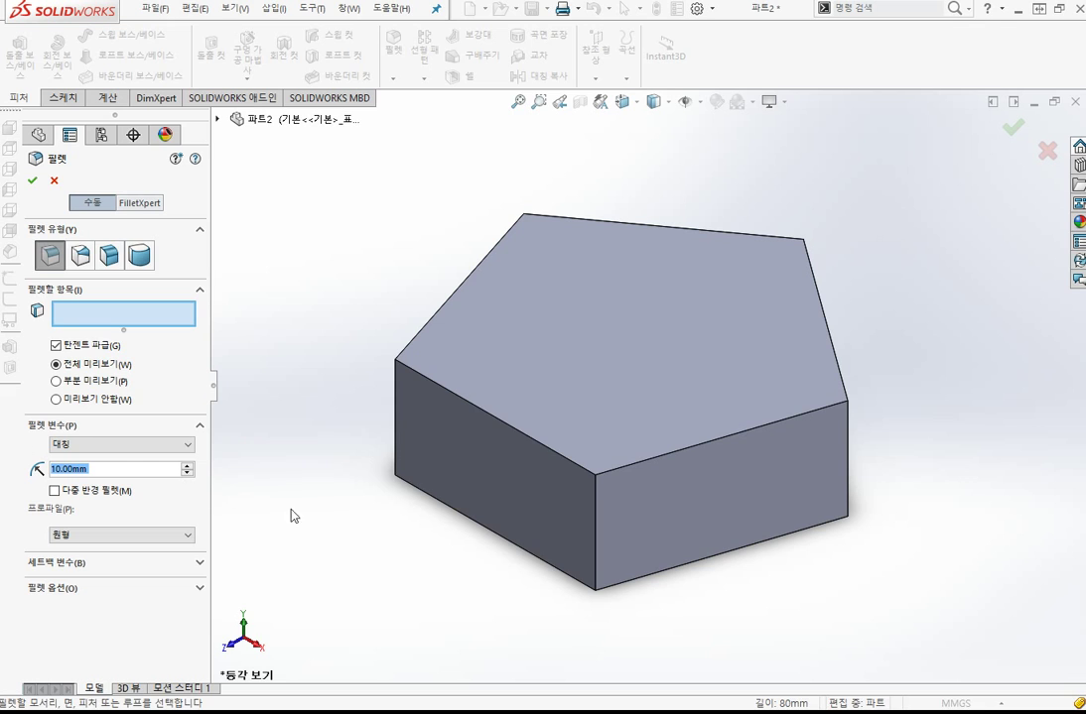
left_click(524, 508)
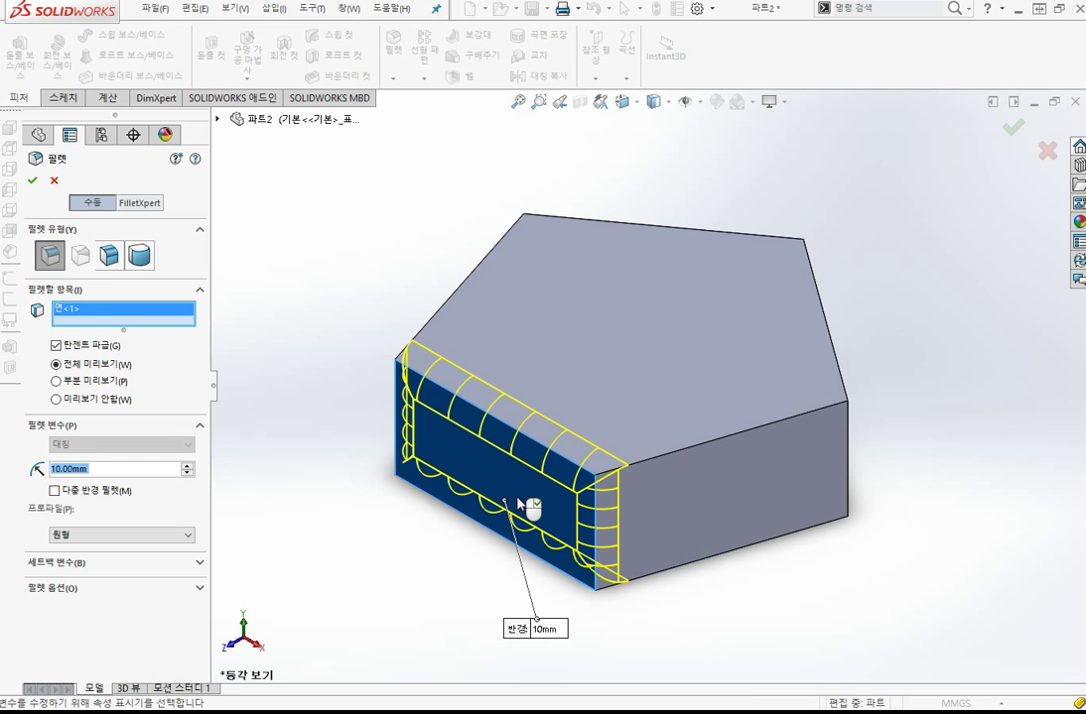
left_click(700, 451)
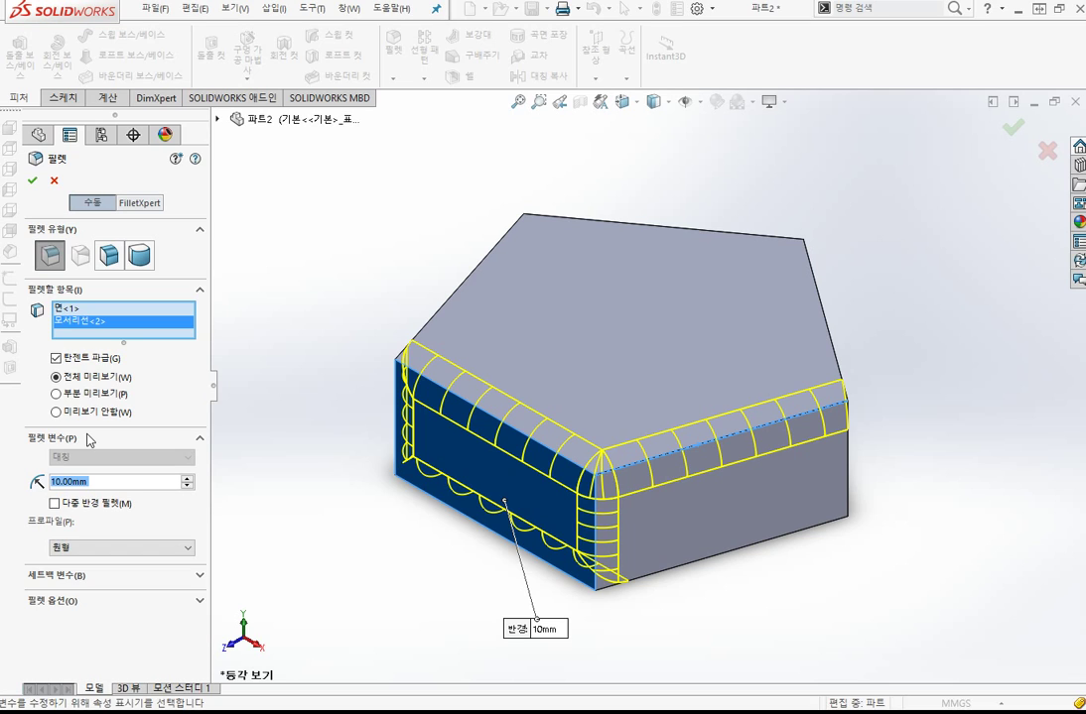
Remove the front-left side face from the items to fillet
left_click(130, 485)
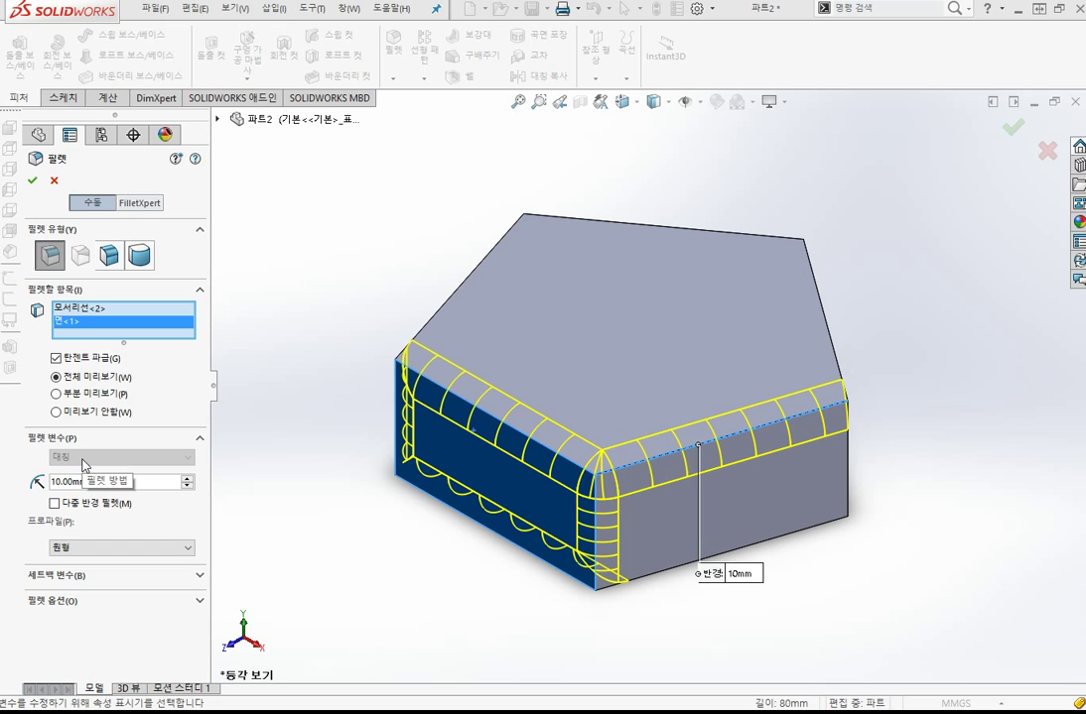
left_click(149, 322)
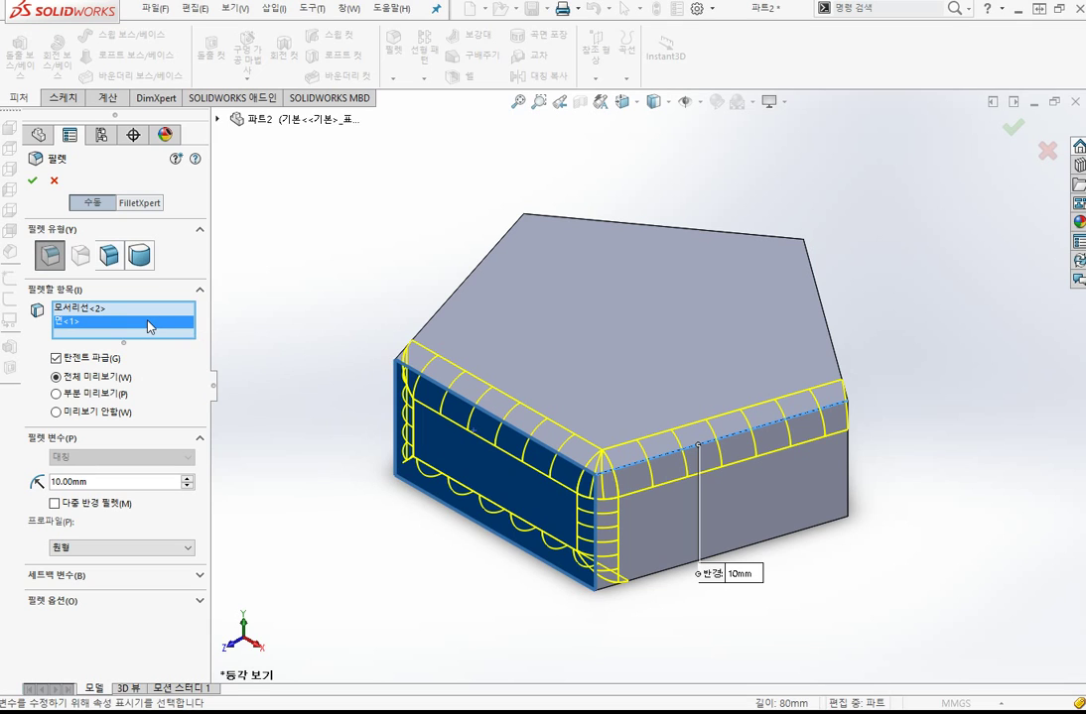
key("Delete")
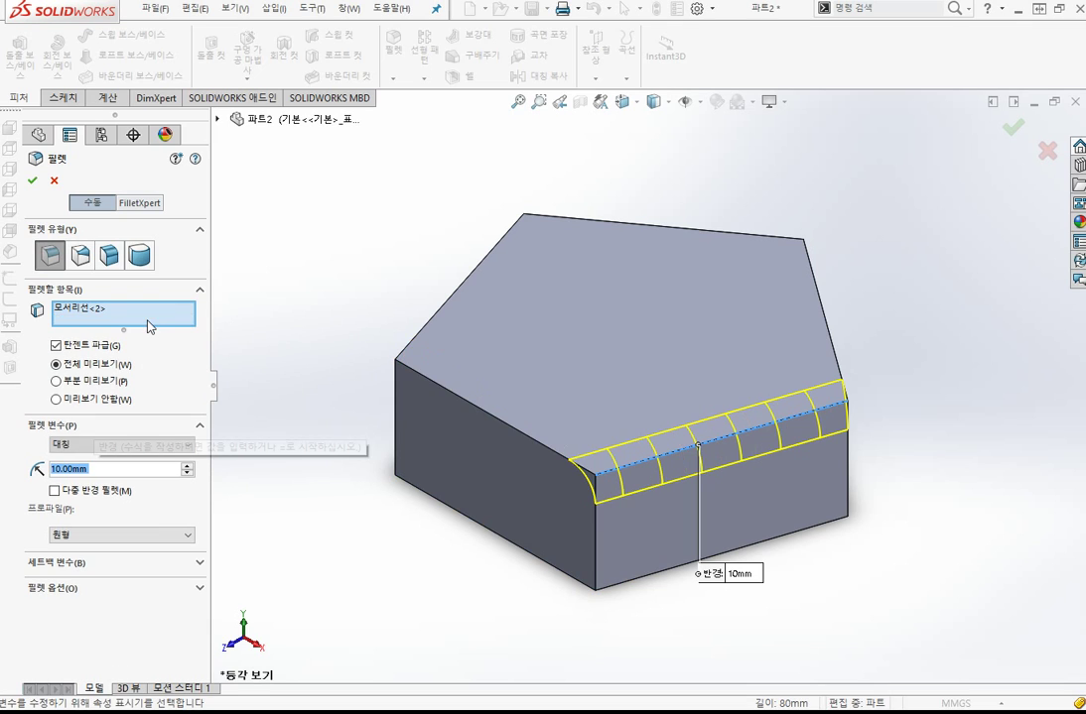
Try the asymmetric (비대칭) method for the front-right top edge fillet and return it to symmetric (대칭)
left_click(137, 452)
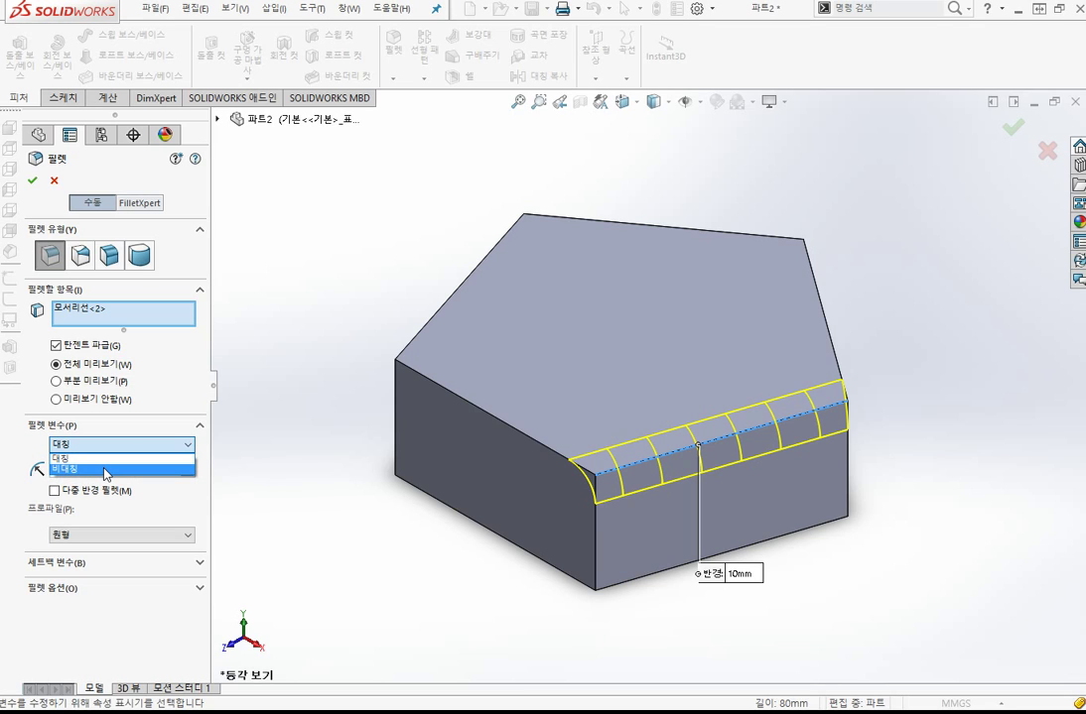
left_click(104, 471)
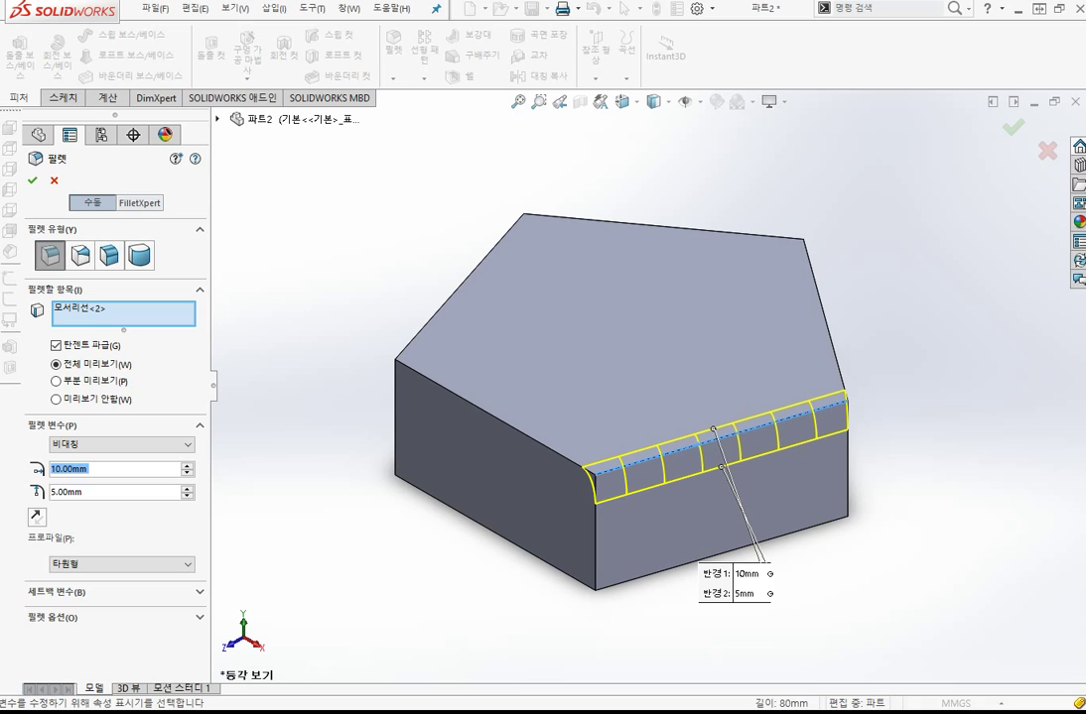
left_click_drag(716, 583, 669, 597)
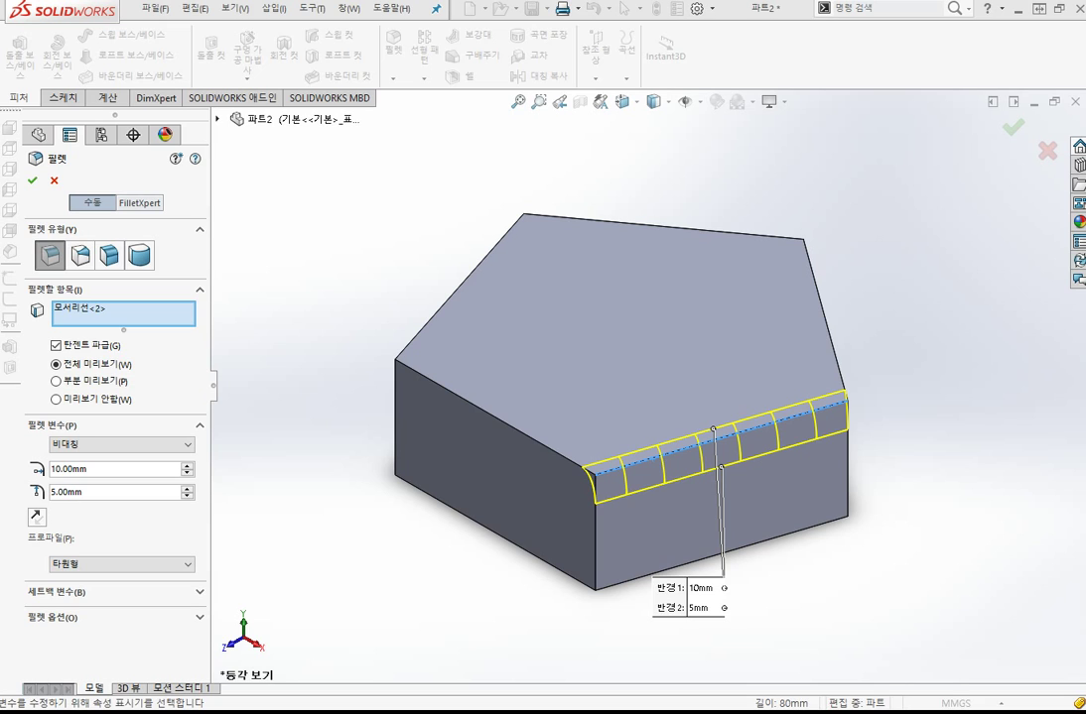
left_click(144, 447)
left_click(138, 461)
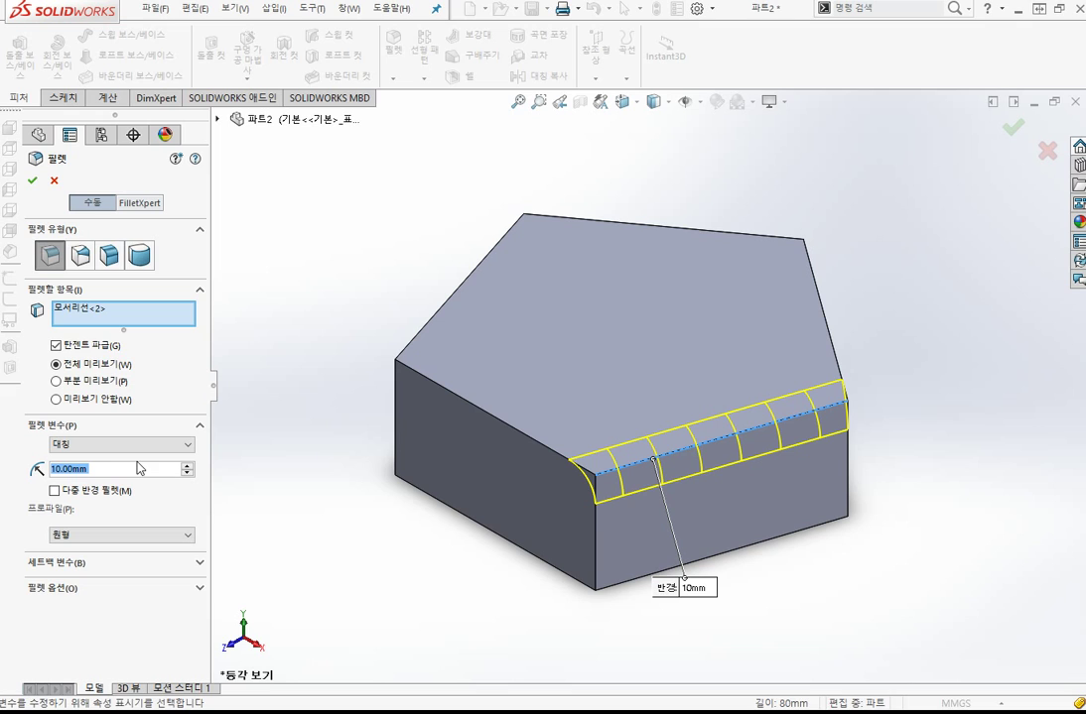
Switch to a variable-size fillet and set the radius at point V2 of the front-right top edge to 2 mm
left_click(80, 257)
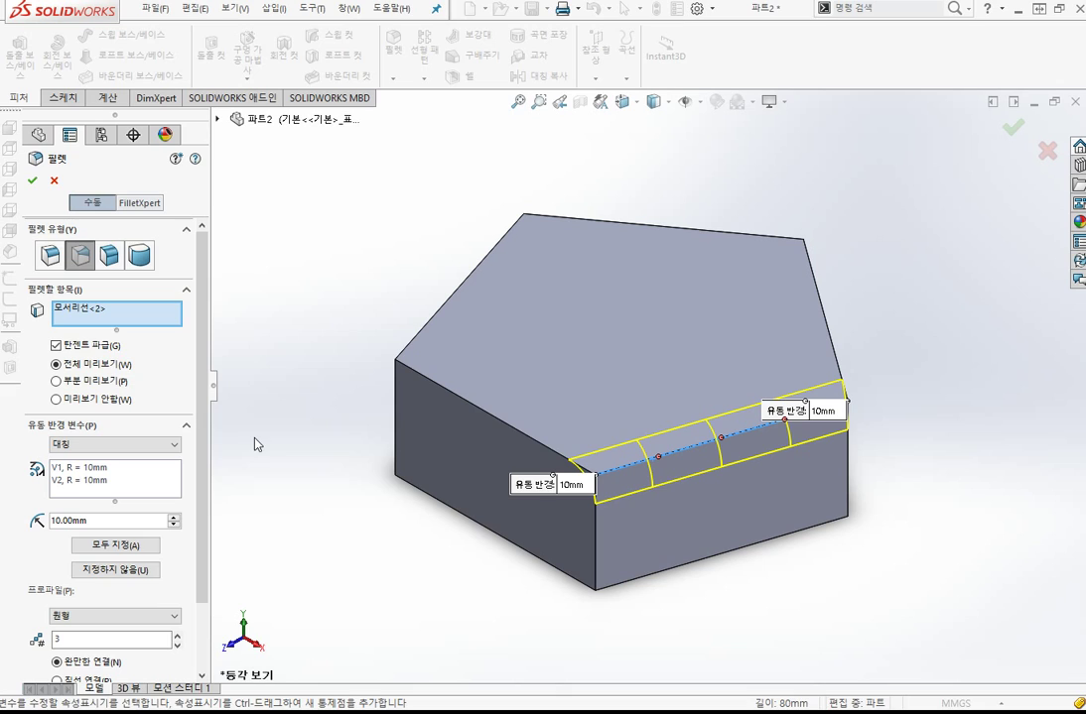
left_click(99, 482)
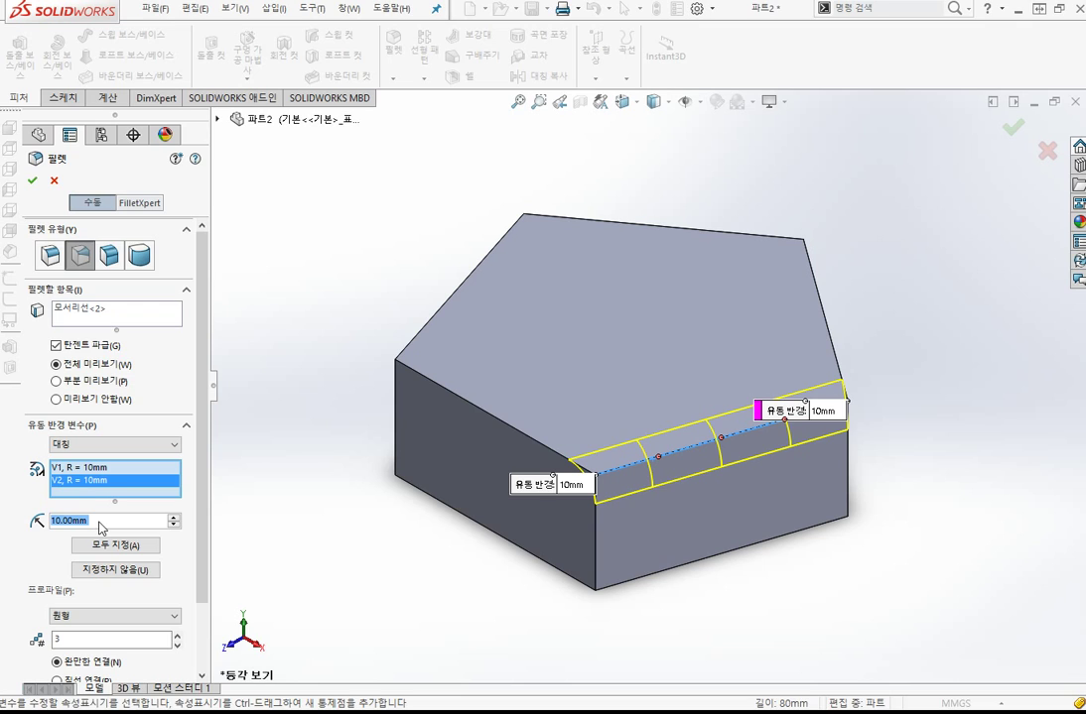
type("2")
key("Return")
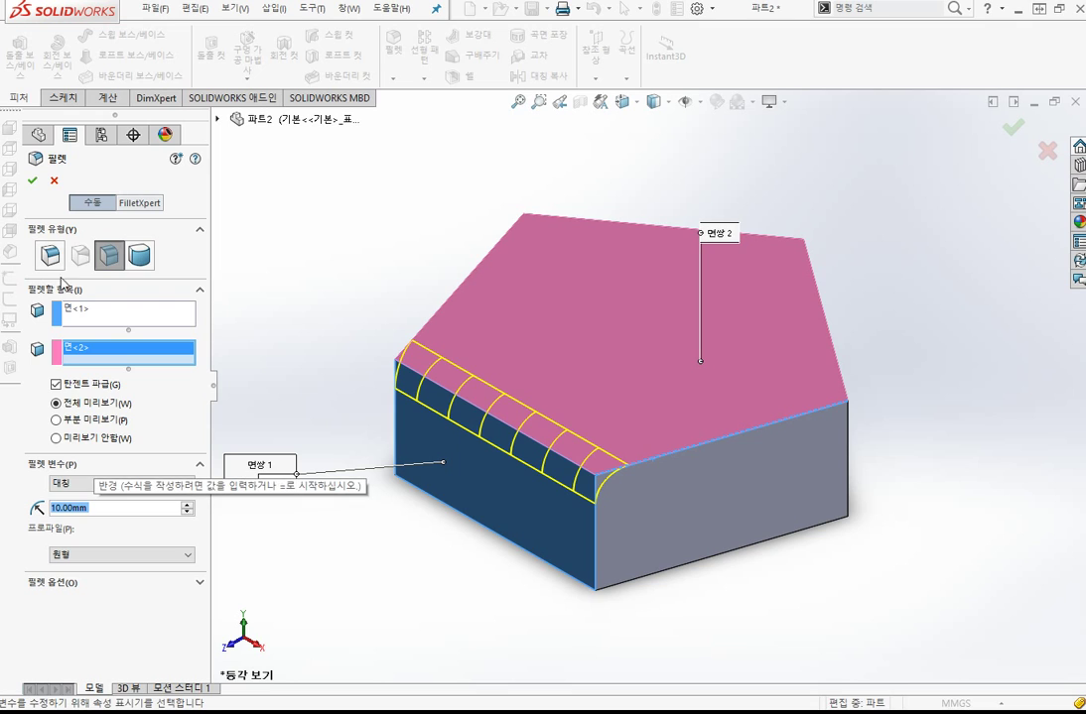
Switch to a full round fillet and assign the front-left side face as side face set 1
left_click(149, 256)
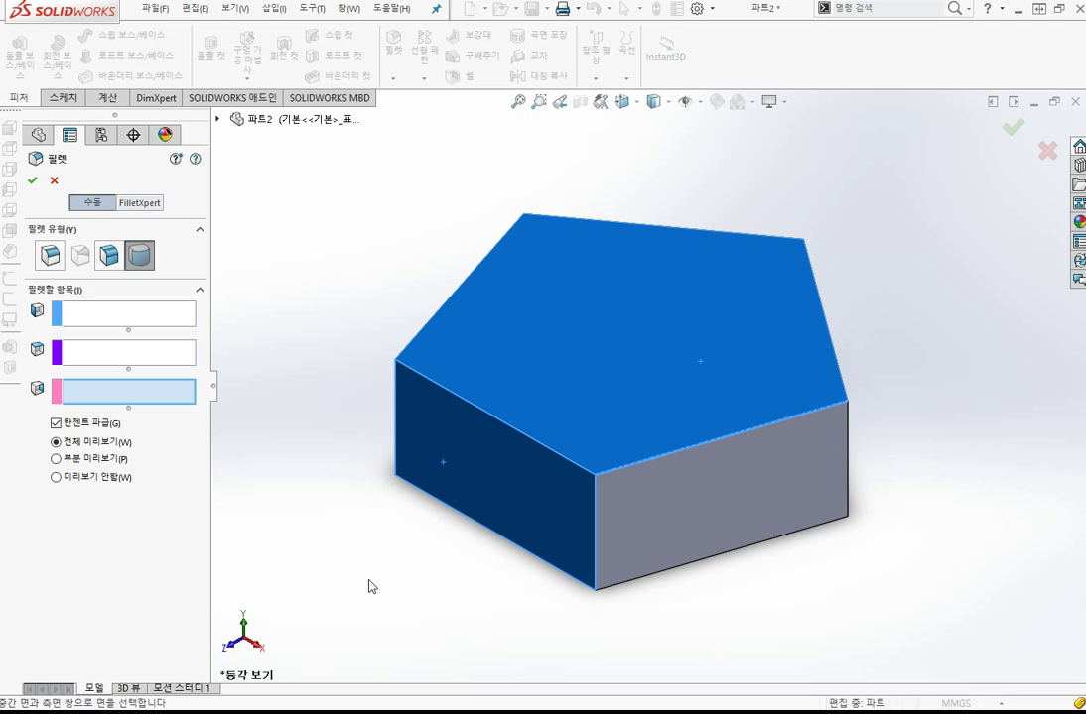
middle_click_drag(572, 427, 640, 594)
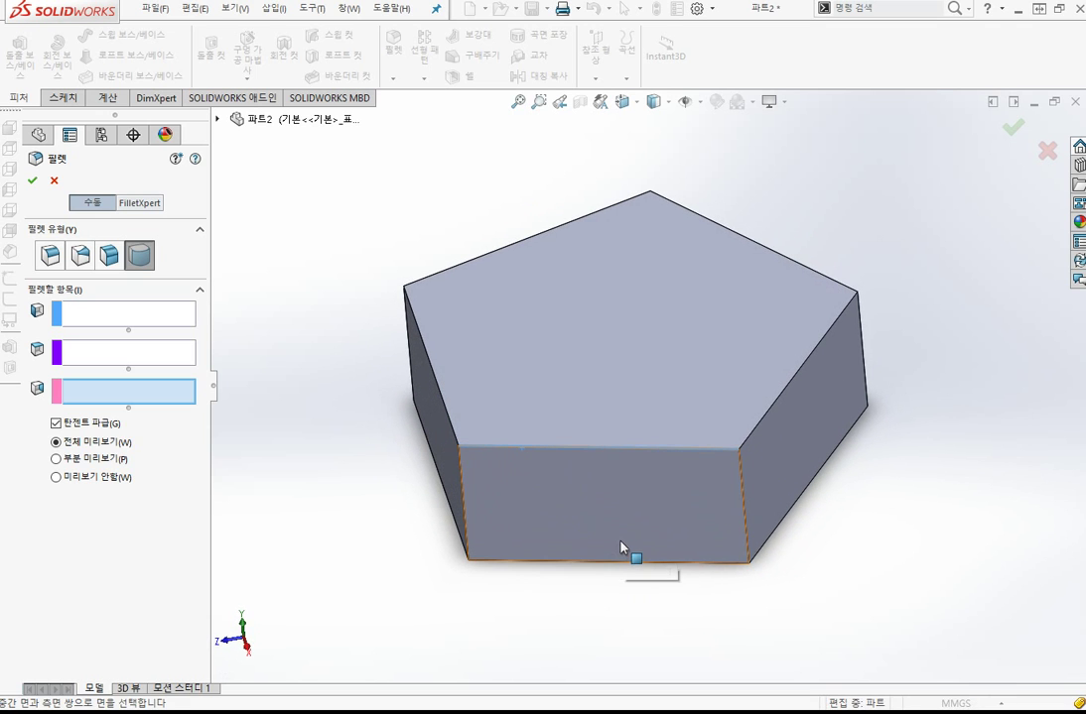
left_click(621, 547)
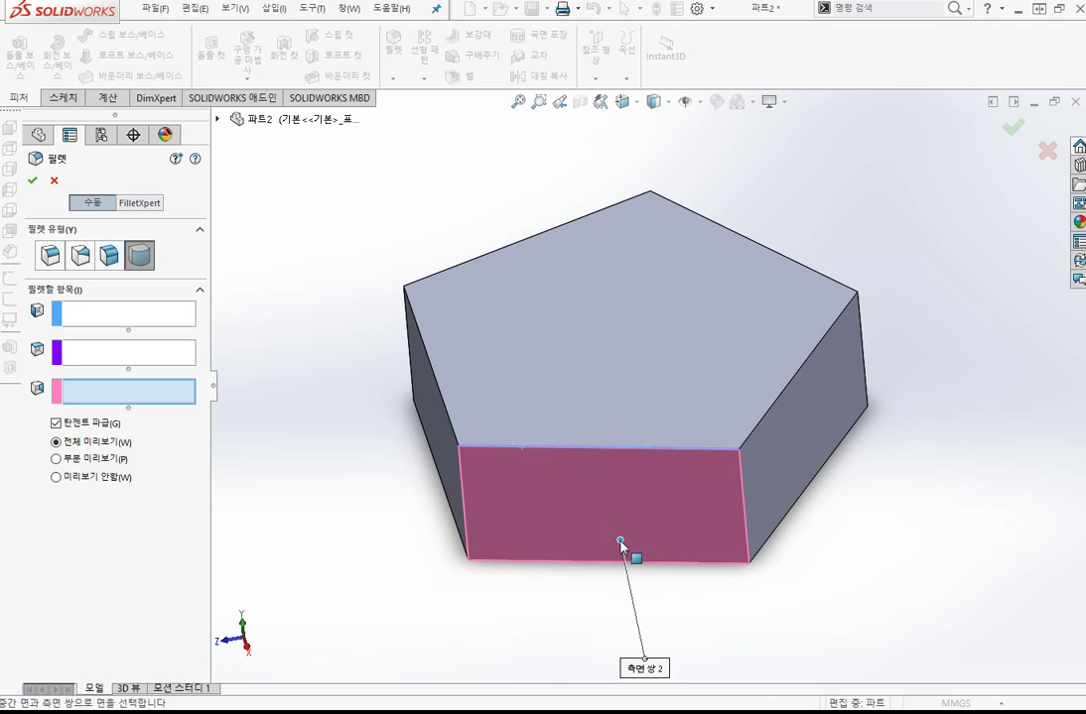
left_click(621, 544)
left_click(141, 315)
left_click(445, 459)
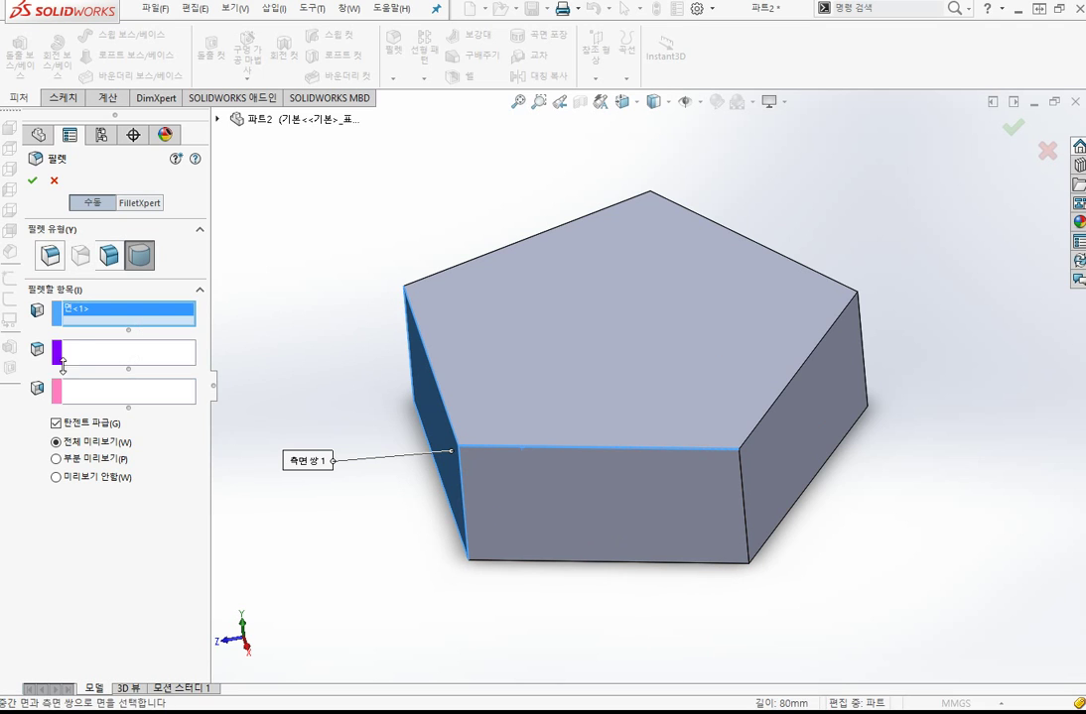
Assign the neighbouring front face as the center face set and the next side face as side face set 2, and inspect the preview
left_click(100, 363)
left_click(588, 502)
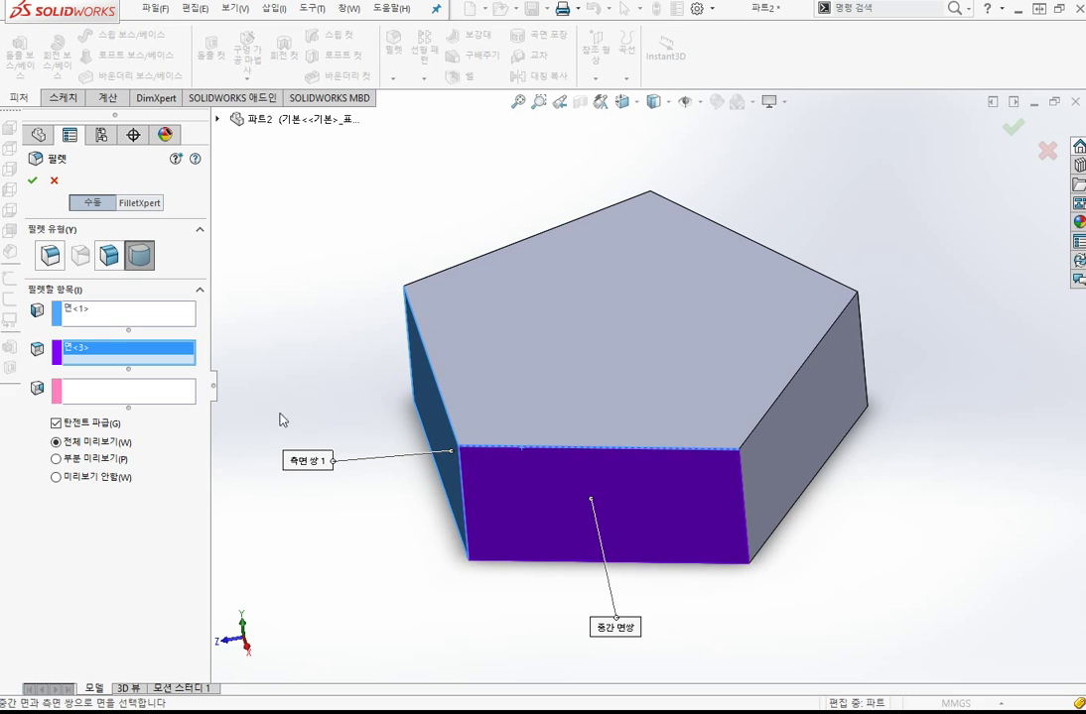
left_click(144, 395)
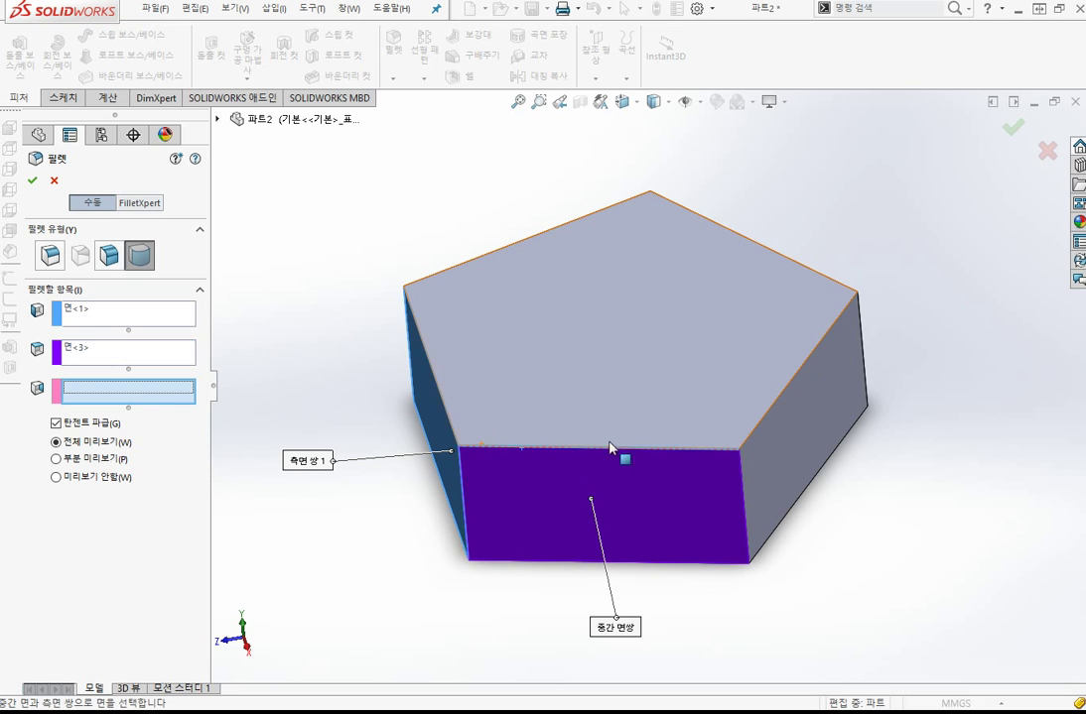
left_click(833, 441)
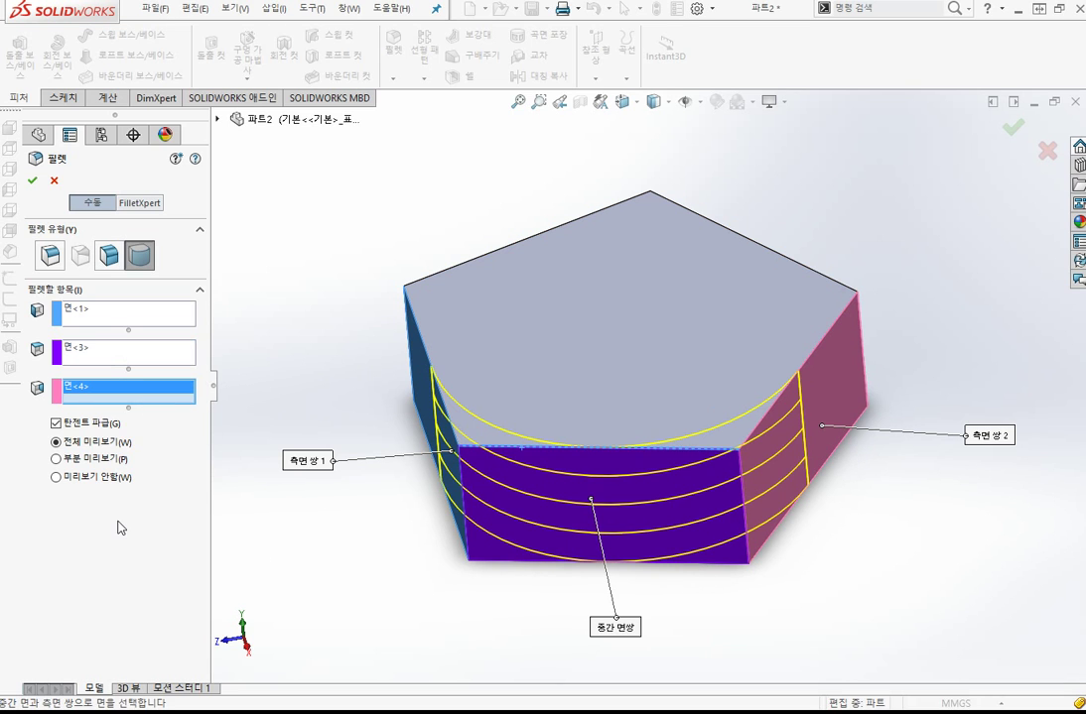
left_click(633, 104)
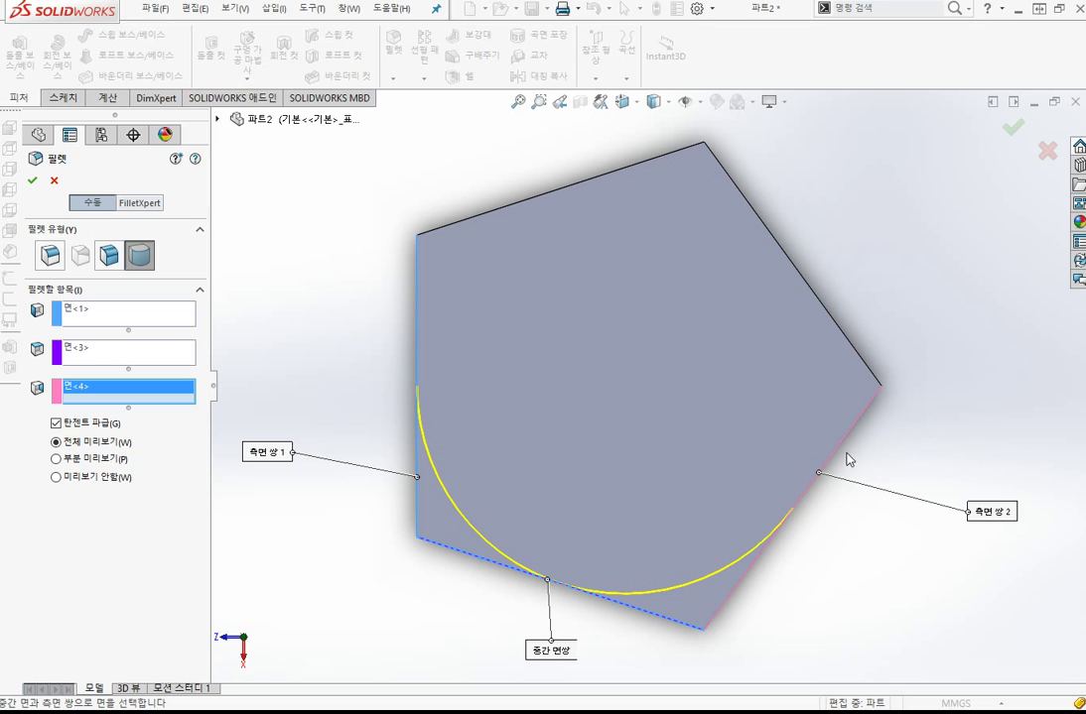
key("ctrl+7")
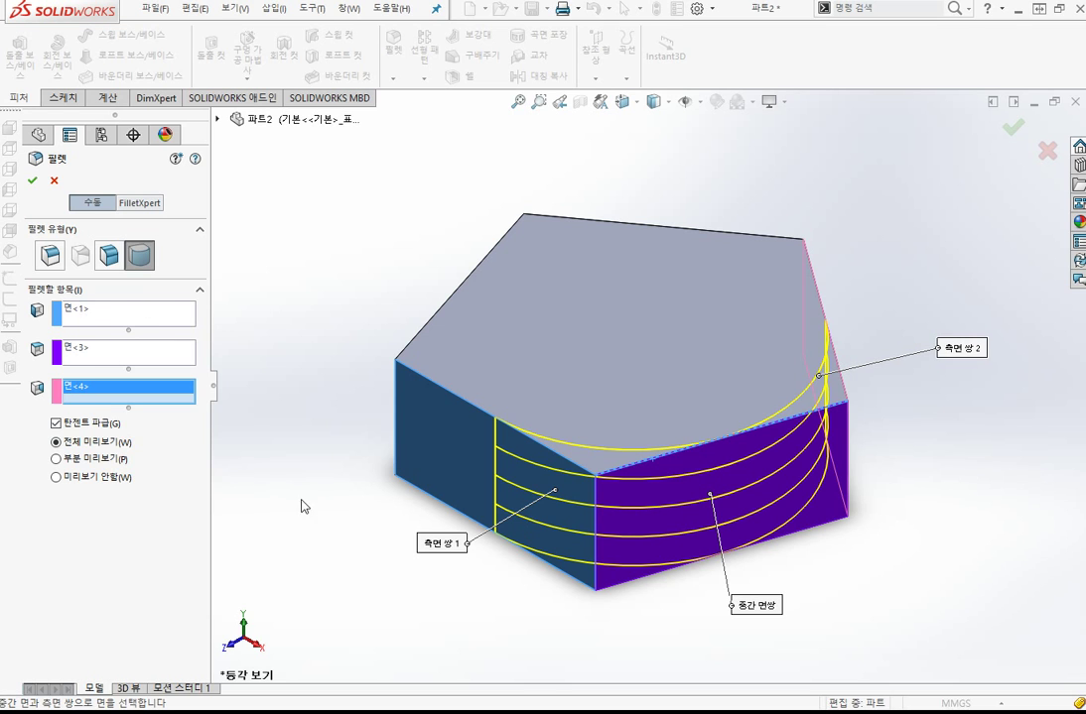
middle_click_drag(572, 649, 547, 668)
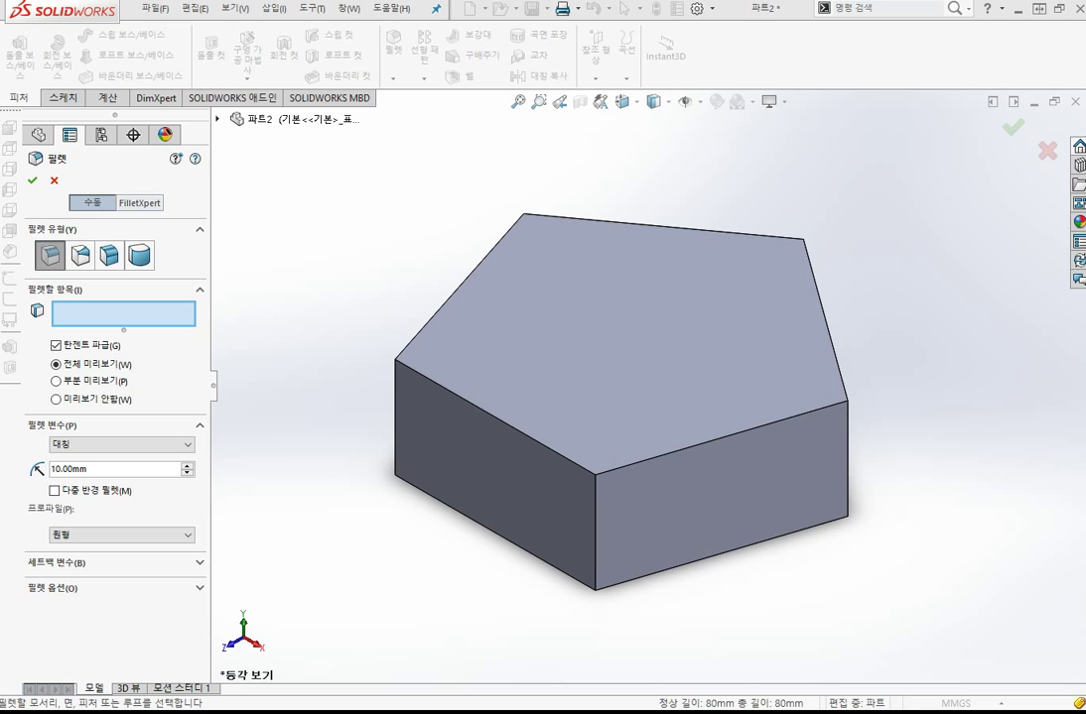
Select the three front vertical edges of the pentagonal block for a 10 mm symmetric constant-size fillet
left_click(397, 385)
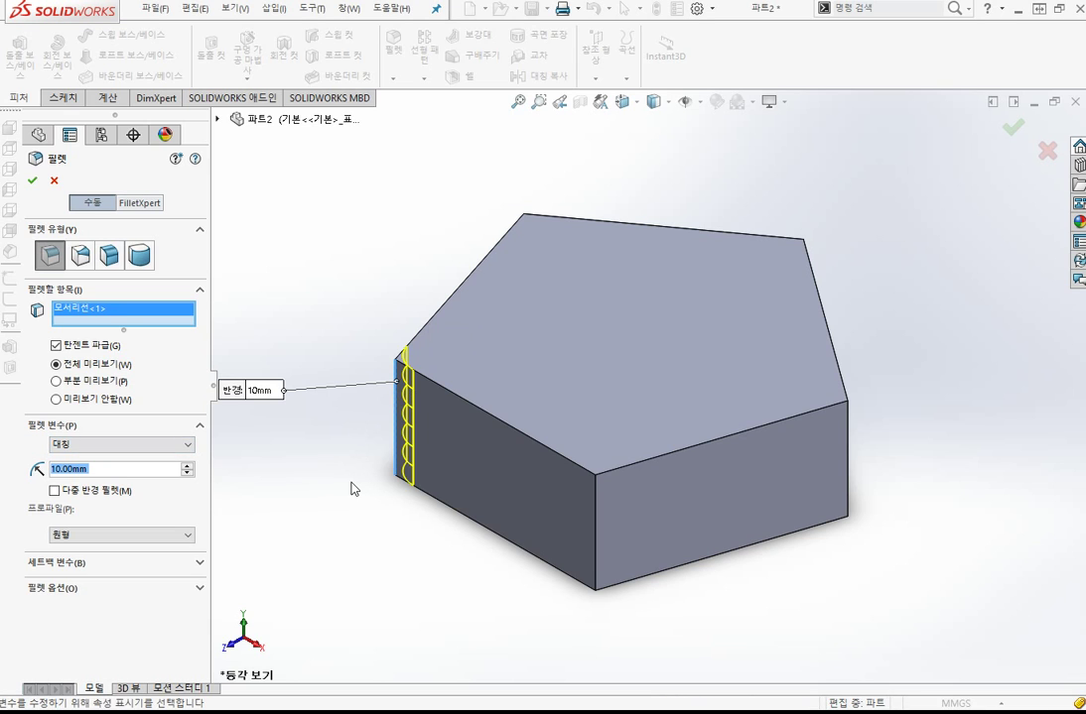
left_click(595, 496)
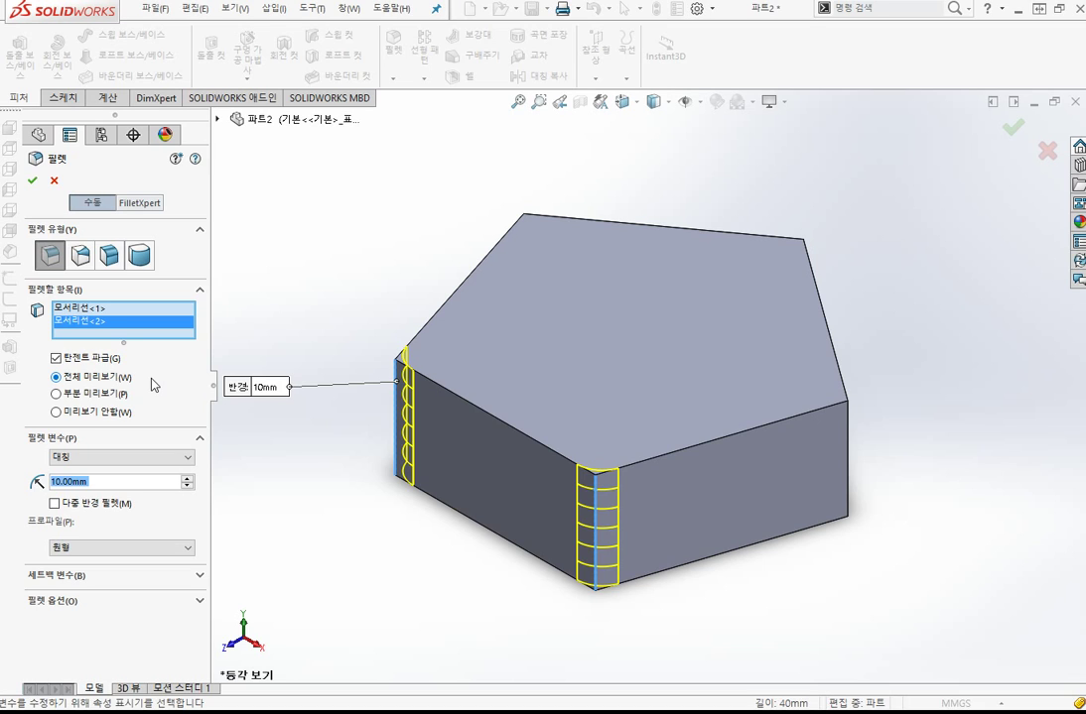
left_click(94, 482)
left_click(851, 441)
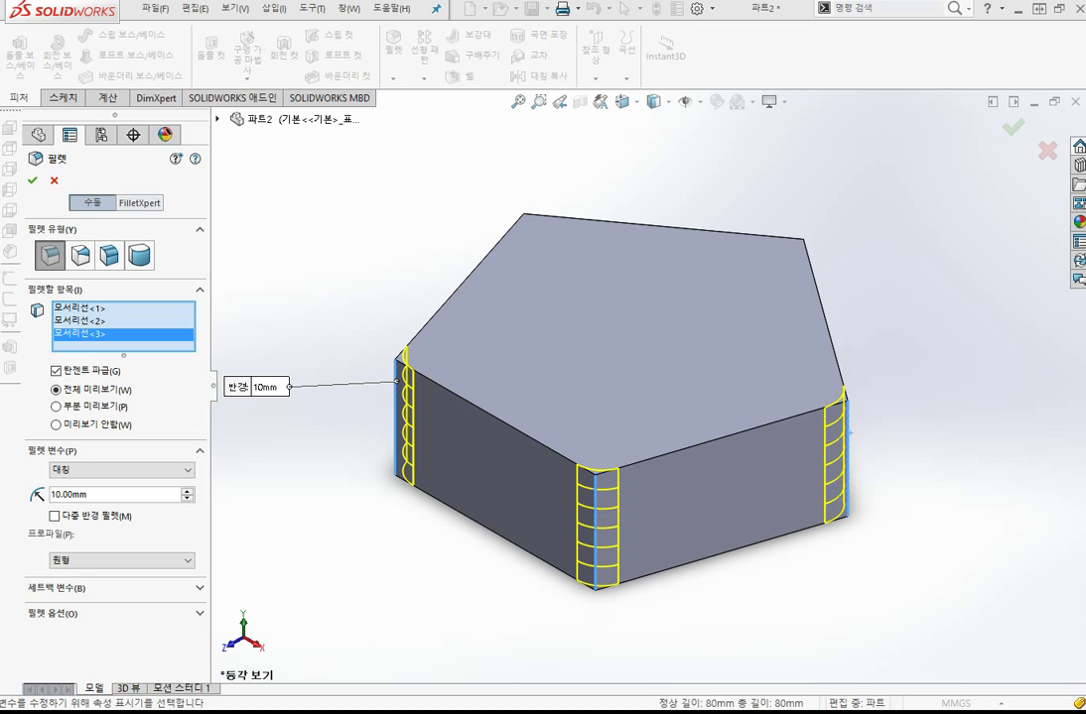
Compare the partial and full fillet previews on the three vertical edges, finishing with no preview (미리보기 안함)
left_click(111, 407)
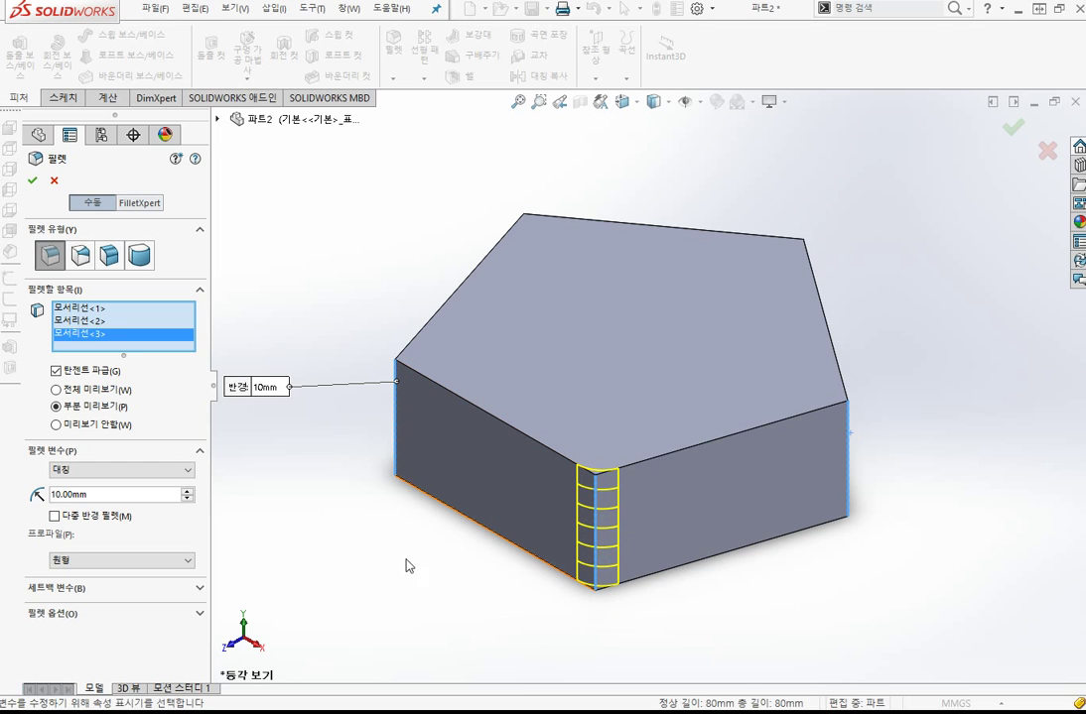
left_click(122, 429)
left_click(87, 392)
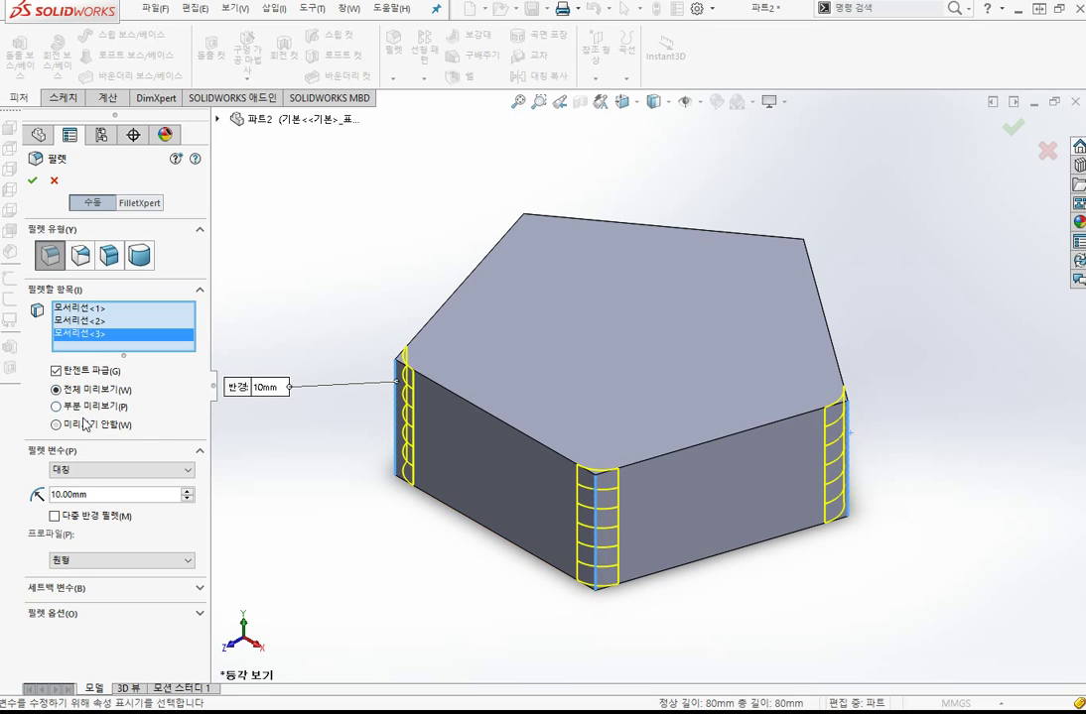
left_click(86, 426)
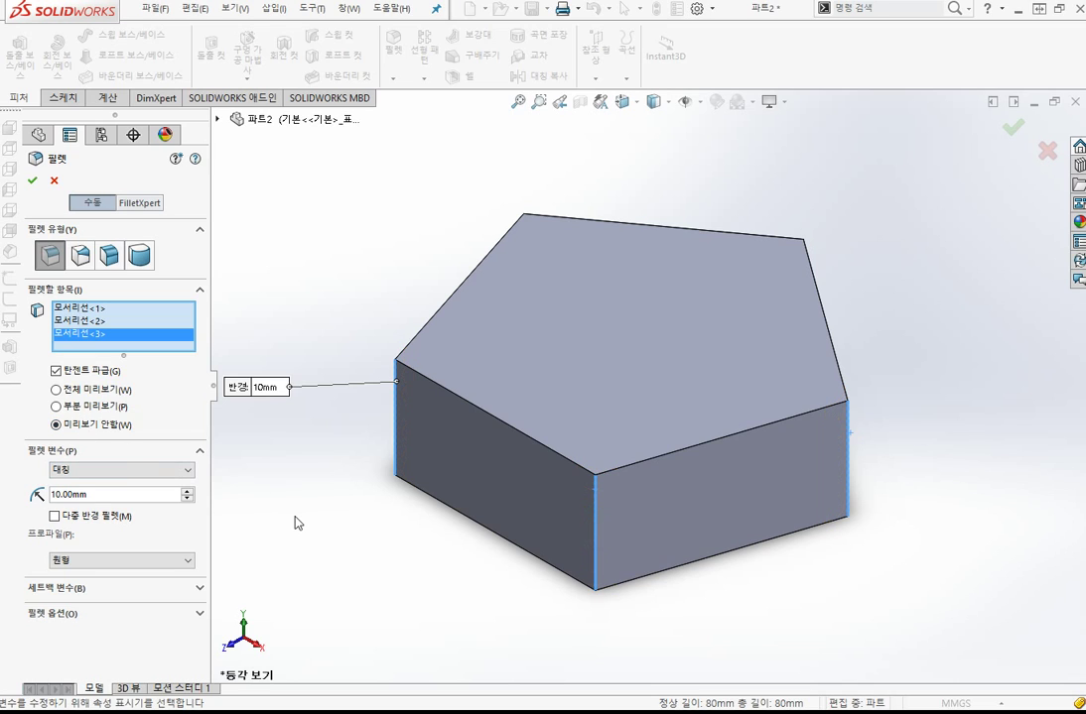
Apply the 10 mm fillet to the three vertical edges and undo it
left_click(32, 181)
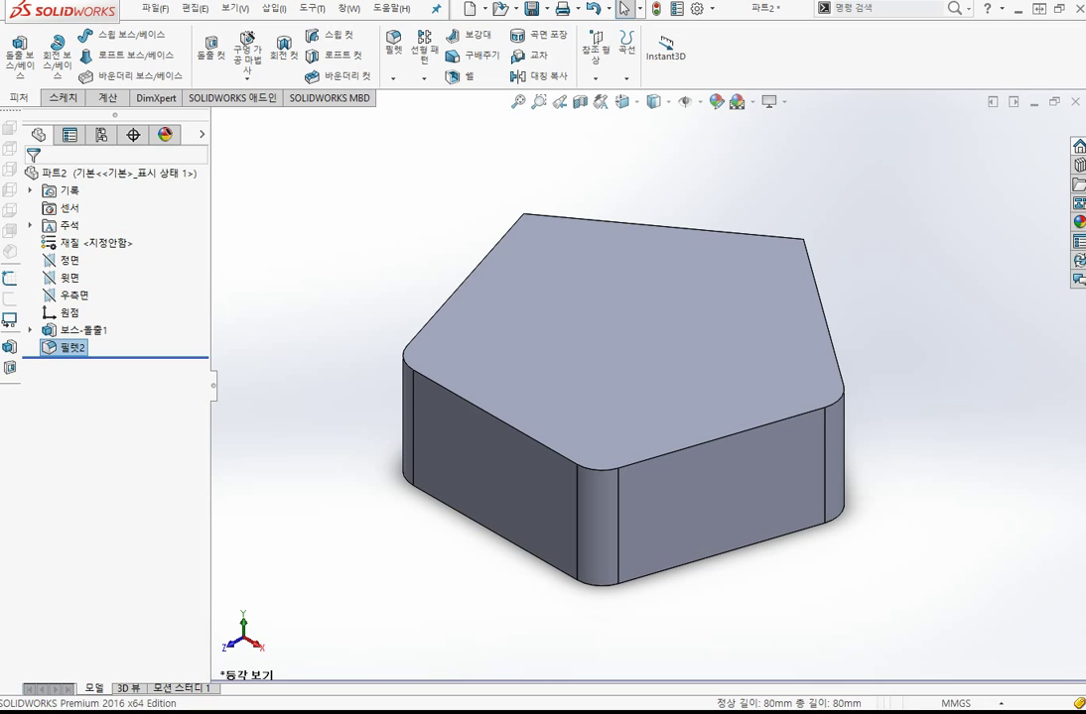
key("ctrl+z")
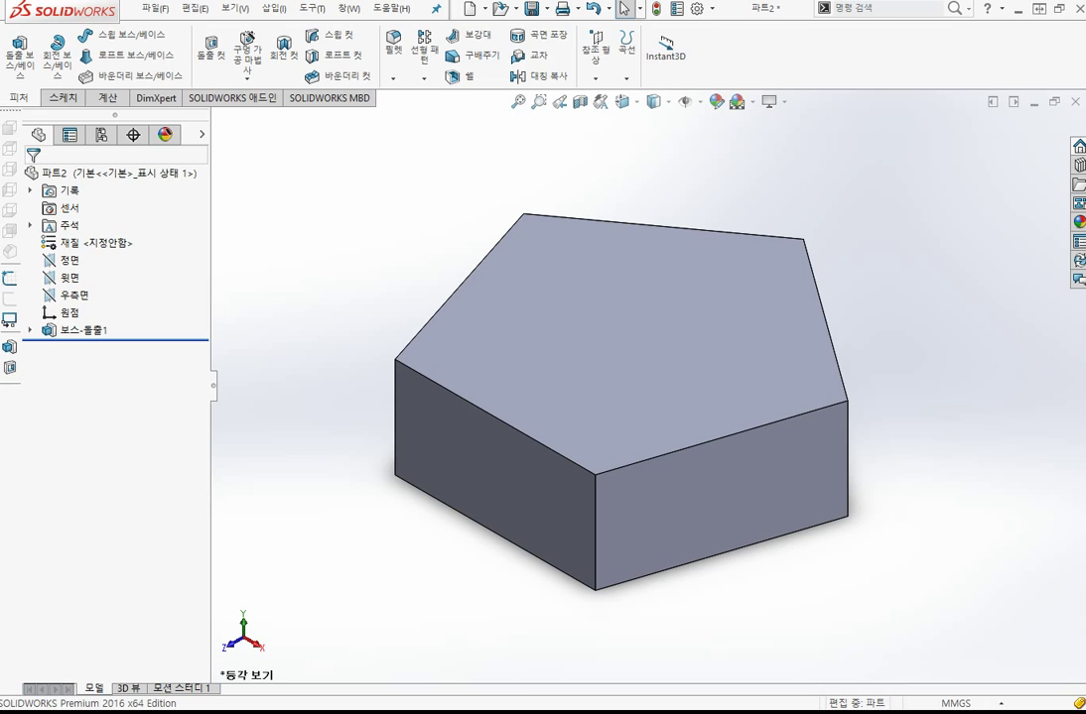
Preview a distance-distance (거리-거리) chamfer on the pentagonal block's dark front face's top edge, setting distance 1 to 30 mm
left_click(395, 81)
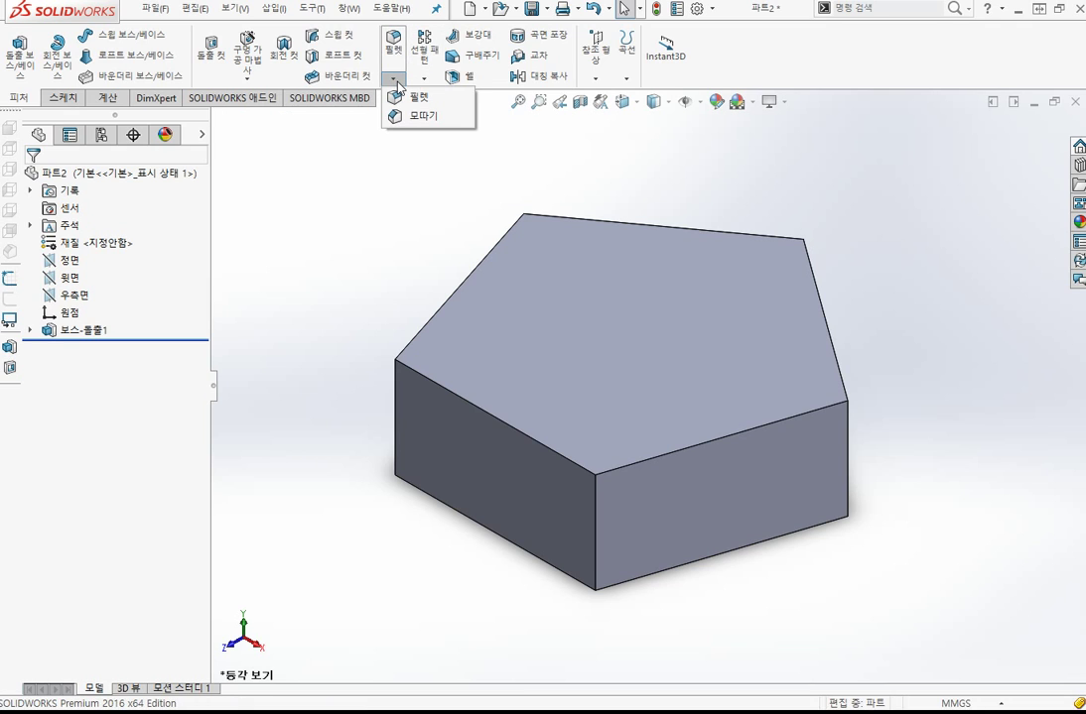
left_click(443, 121)
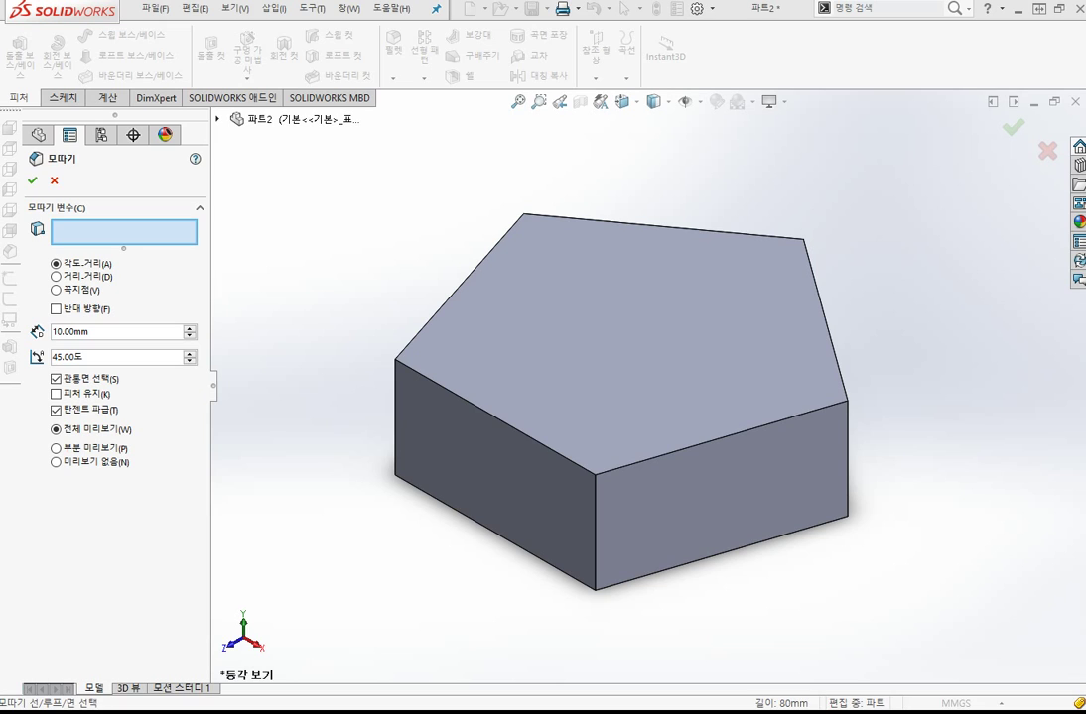
left_click(496, 424)
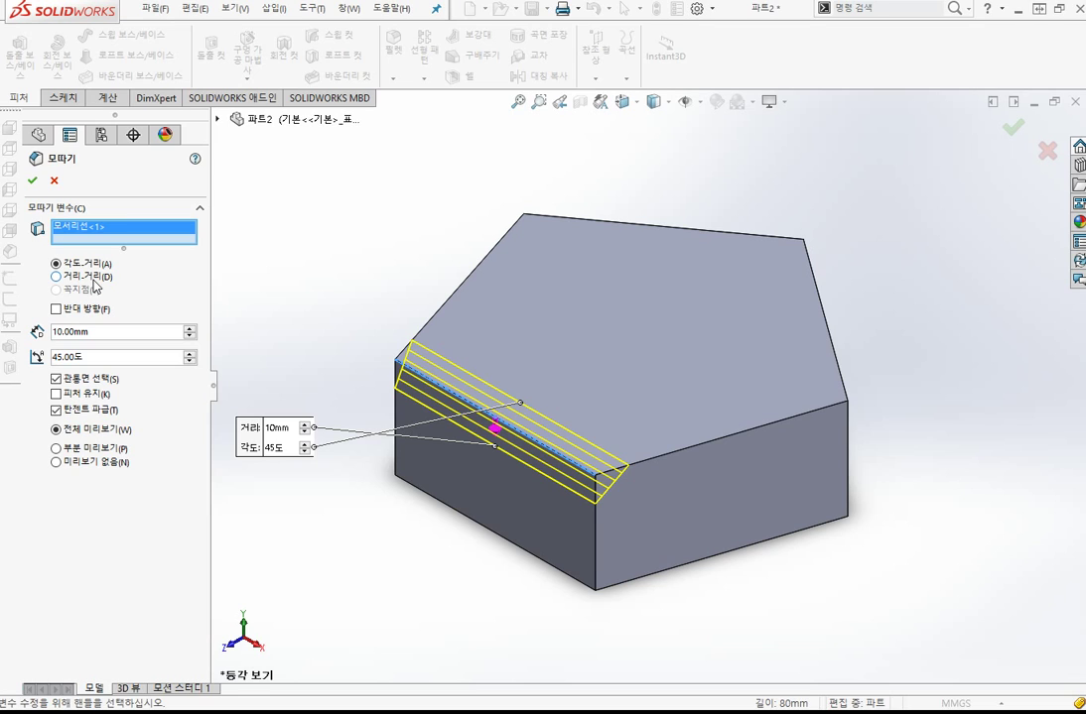
left_click(91, 278)
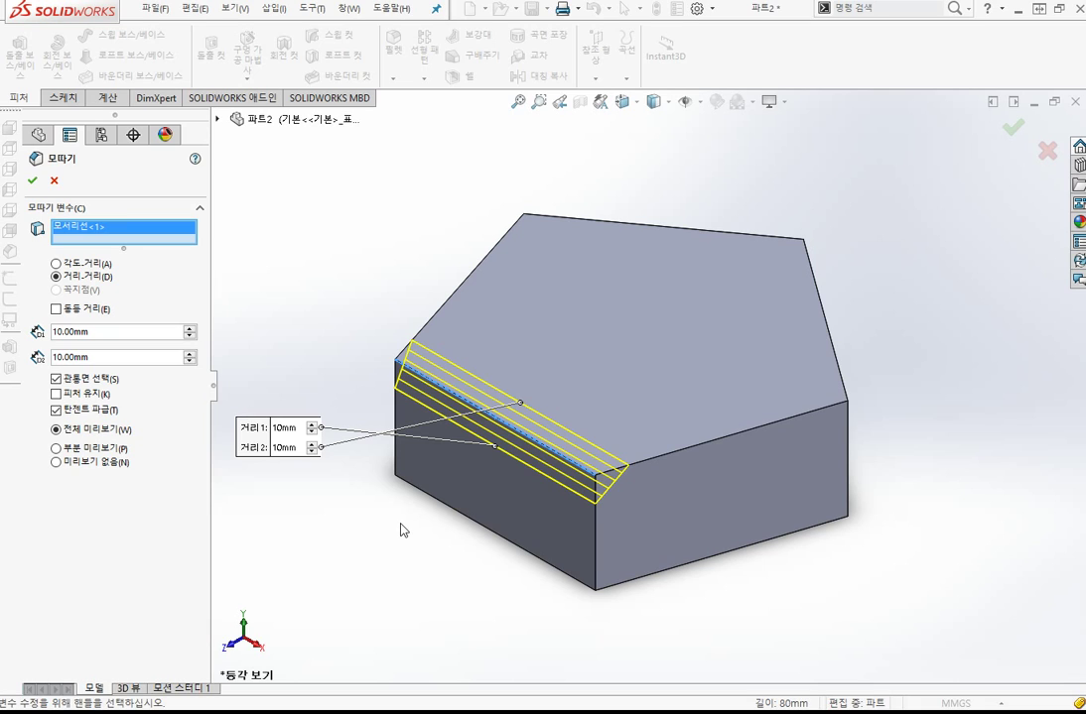
left_click(123, 334)
left_click_drag(123, 333, 44, 280)
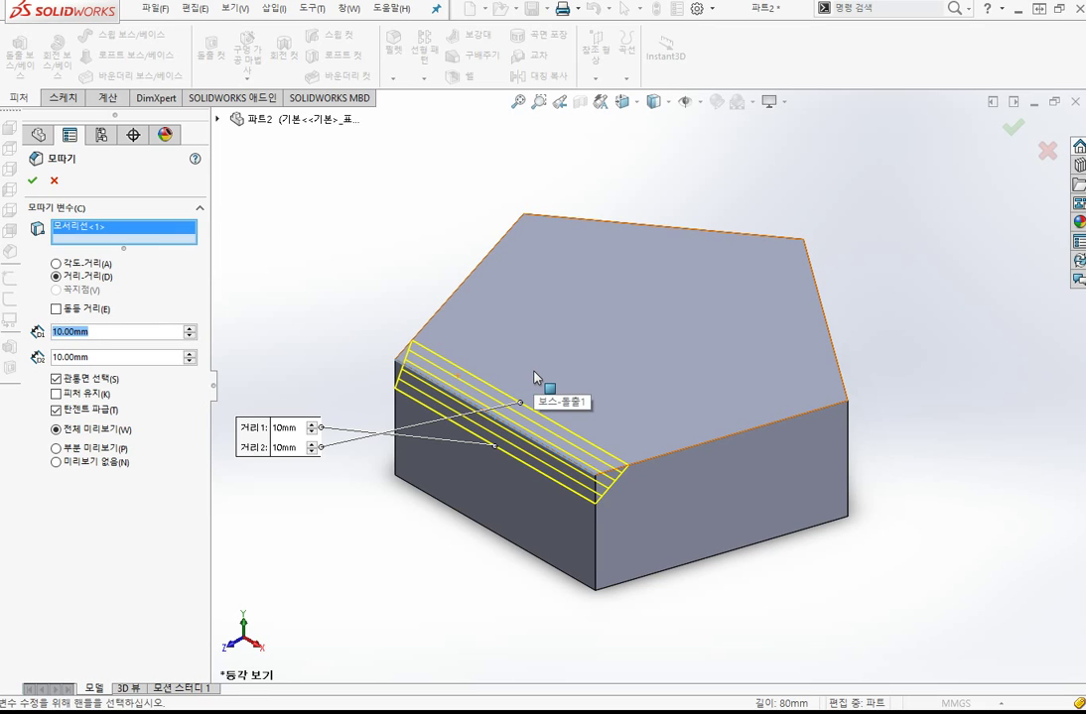
type("30")
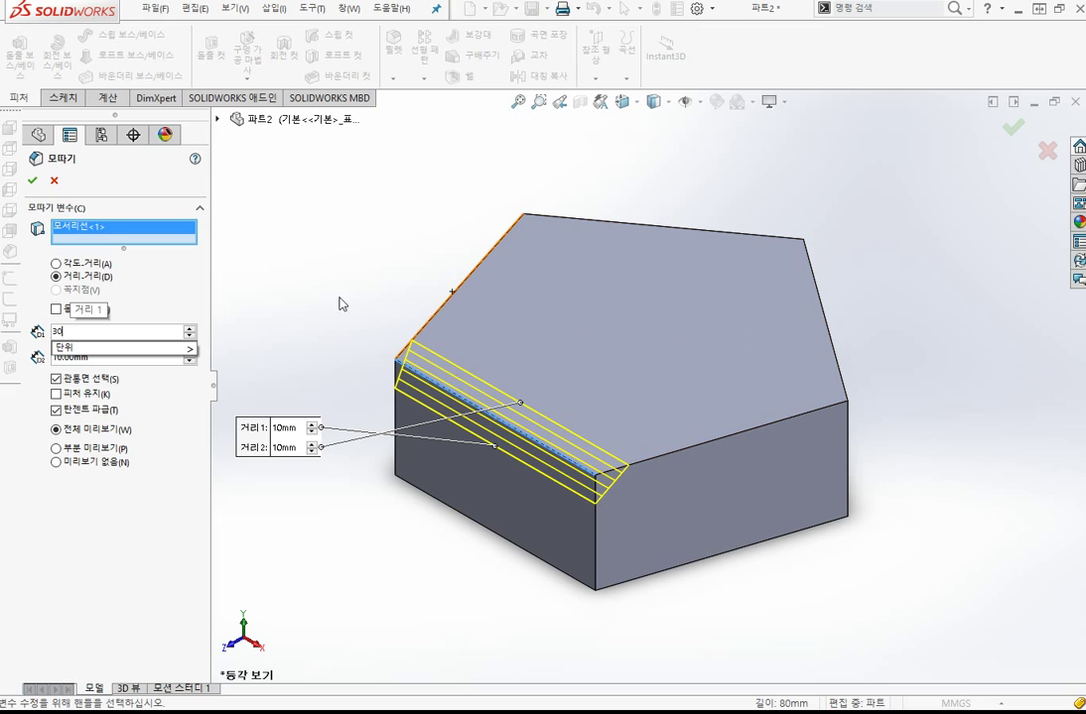
key("Return")
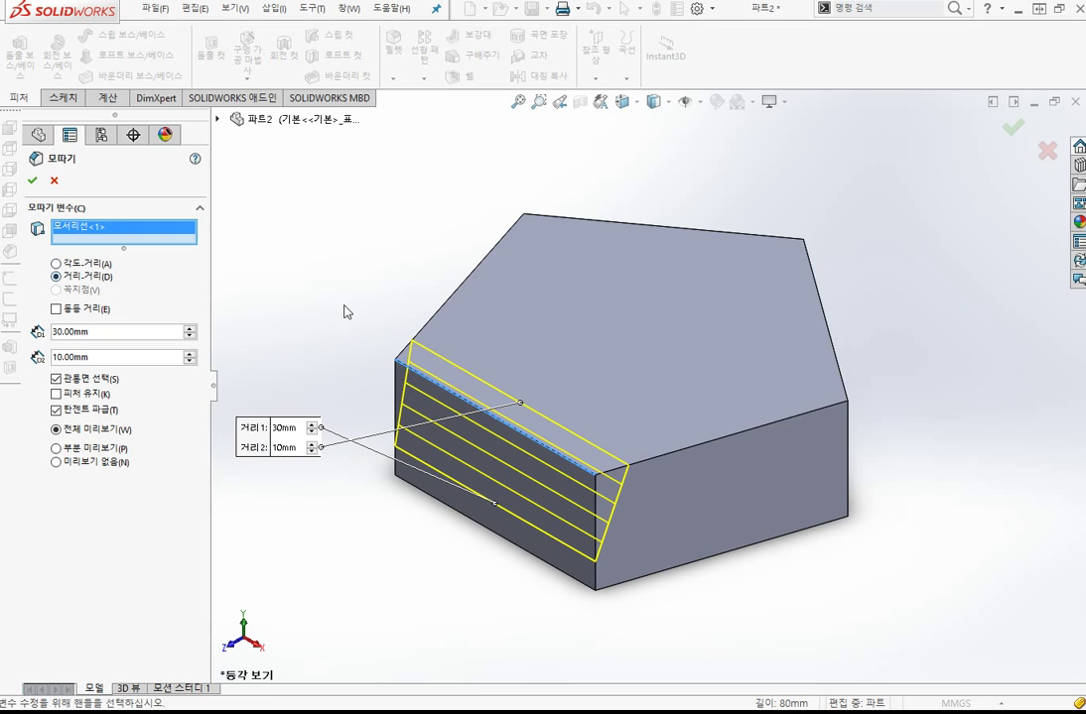
Try the angle-distance (각도-거리) chamfer with the rear top edge added, and clear both edges from the selection
left_click(531, 216)
left_click(80, 278)
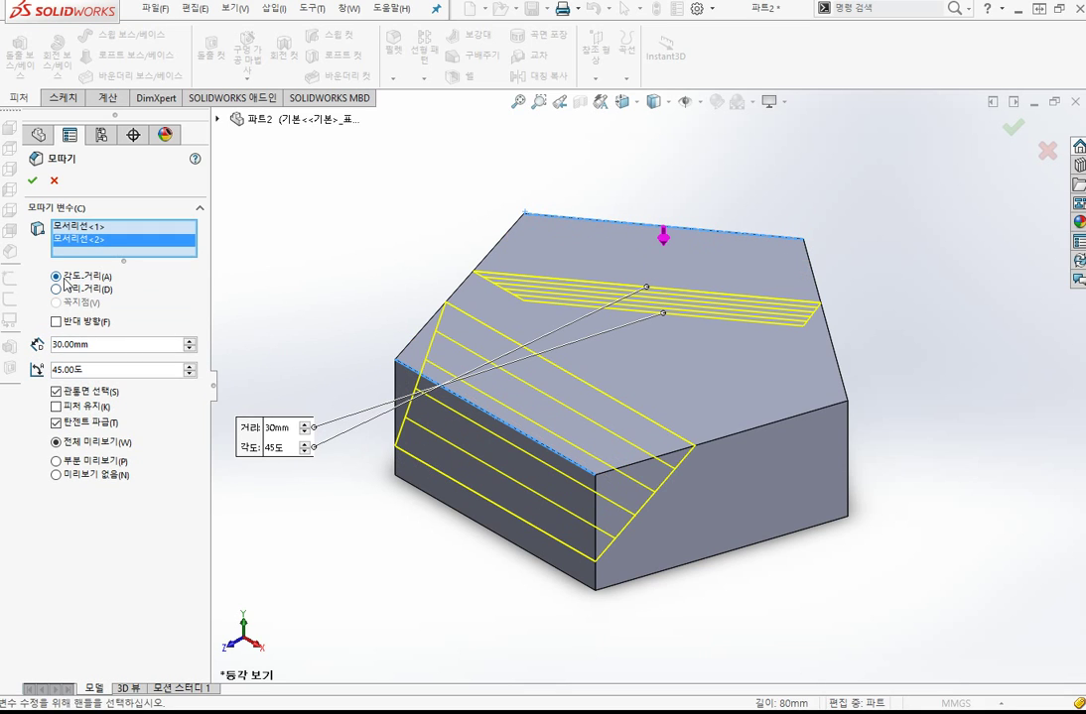
key("Delete")
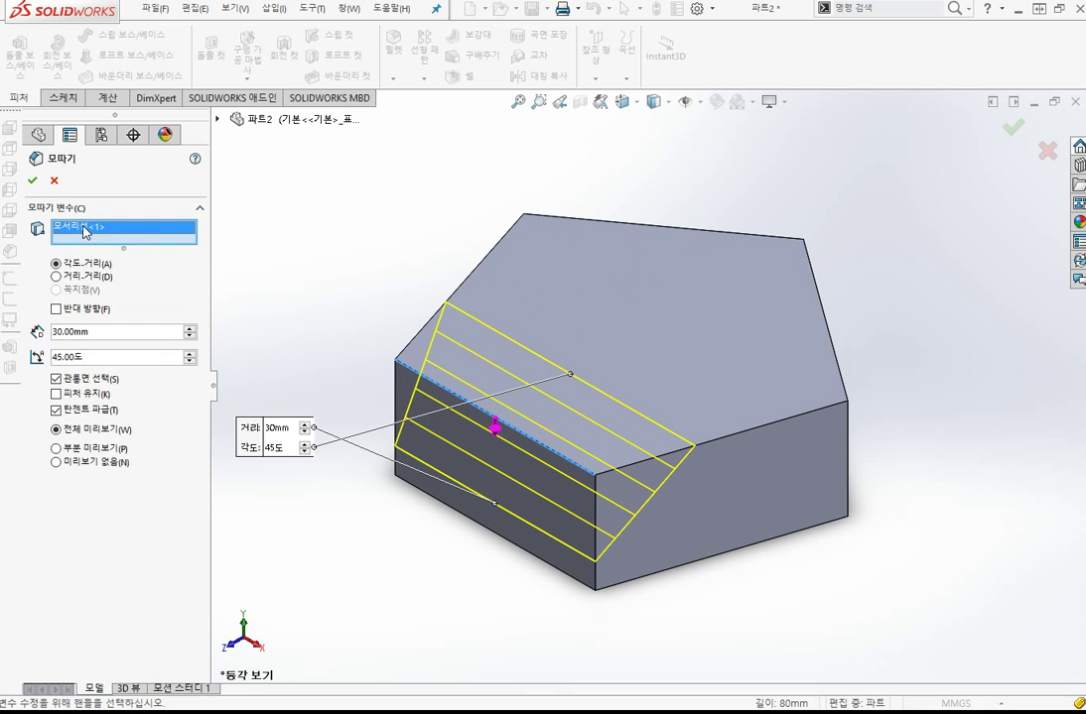
key("Delete")
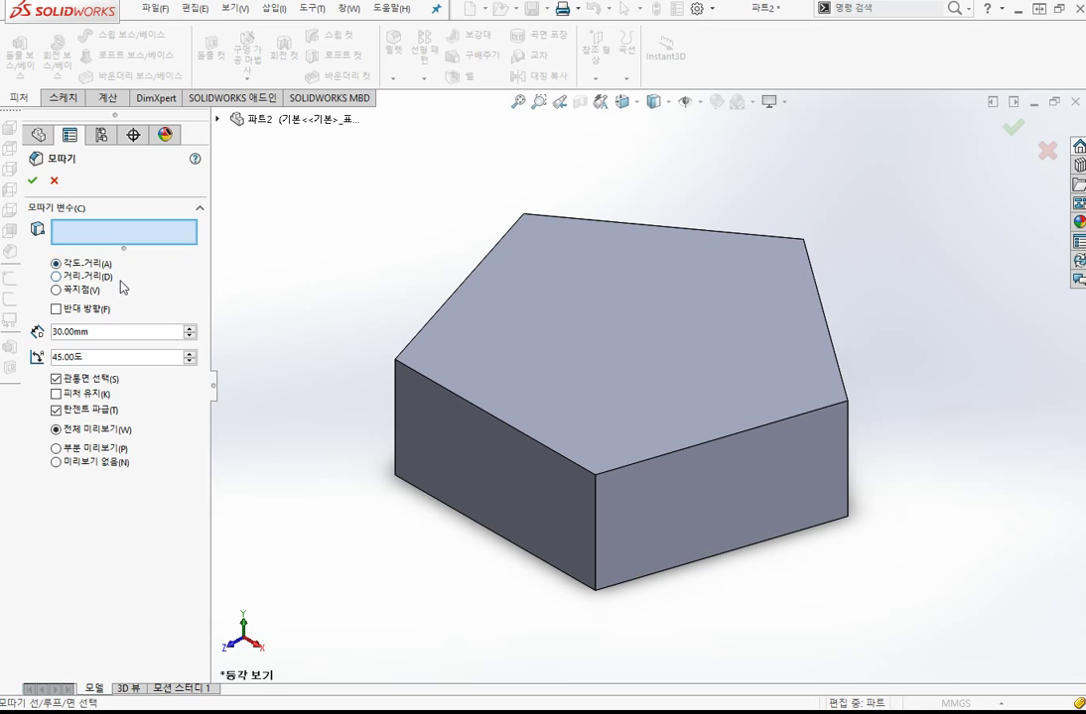
Preview a vertex (꼭지점) chamfer with 10 mm distances on the leftmost top corner, and clear the selection
left_click(56, 290)
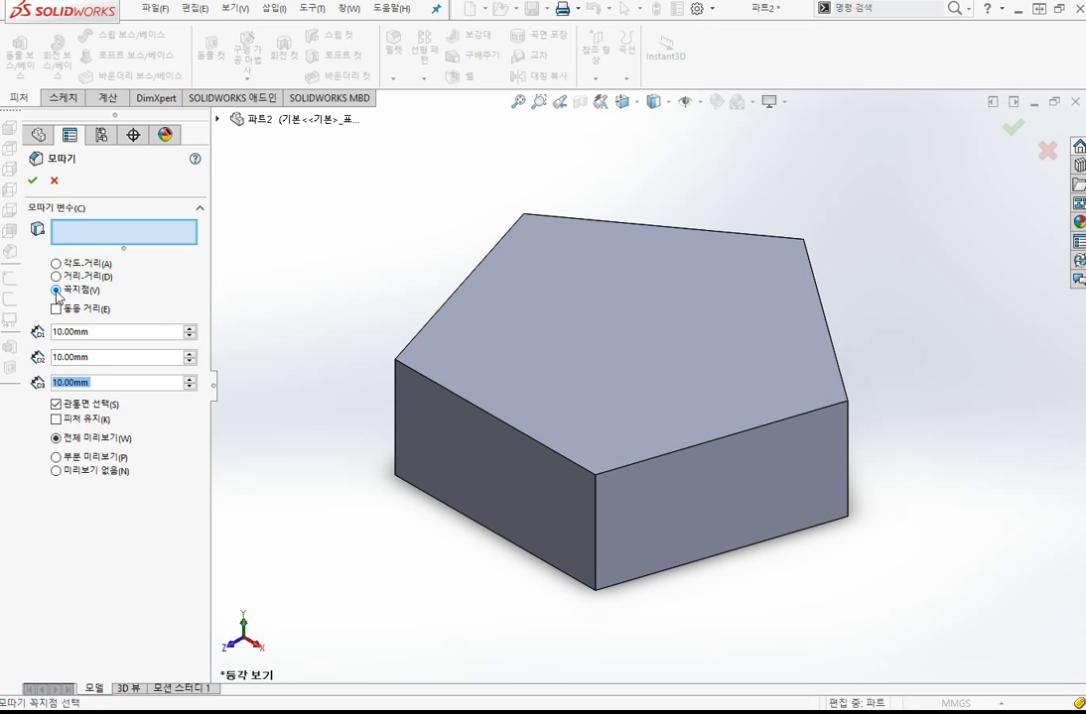
left_click(396, 363)
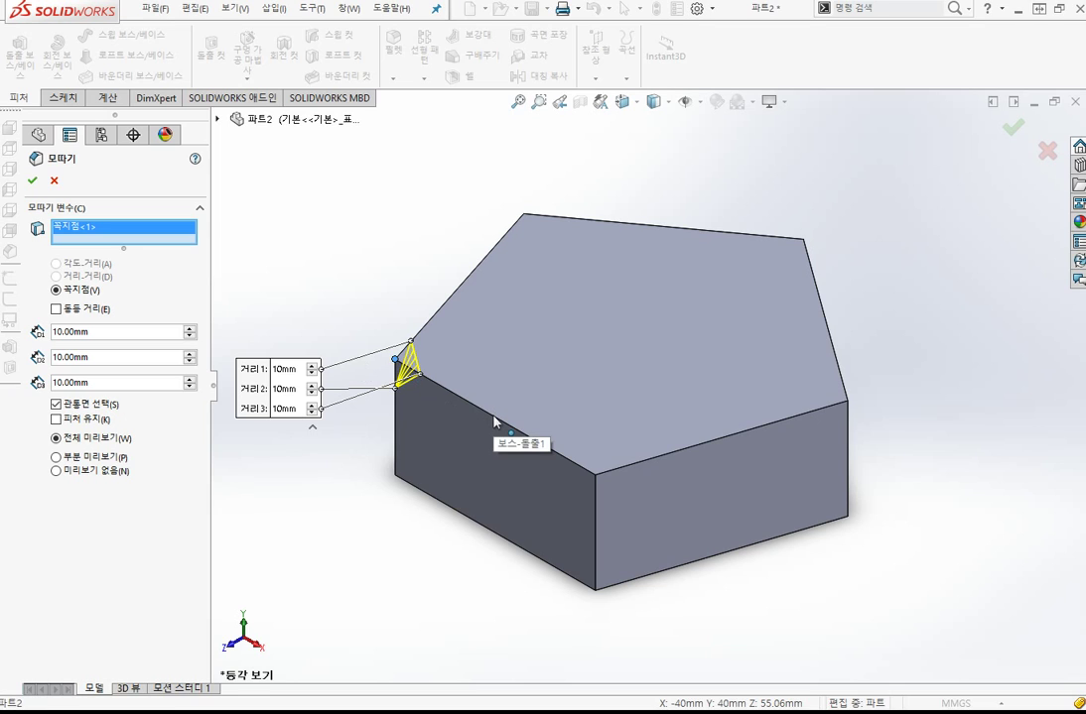
key("Delete")
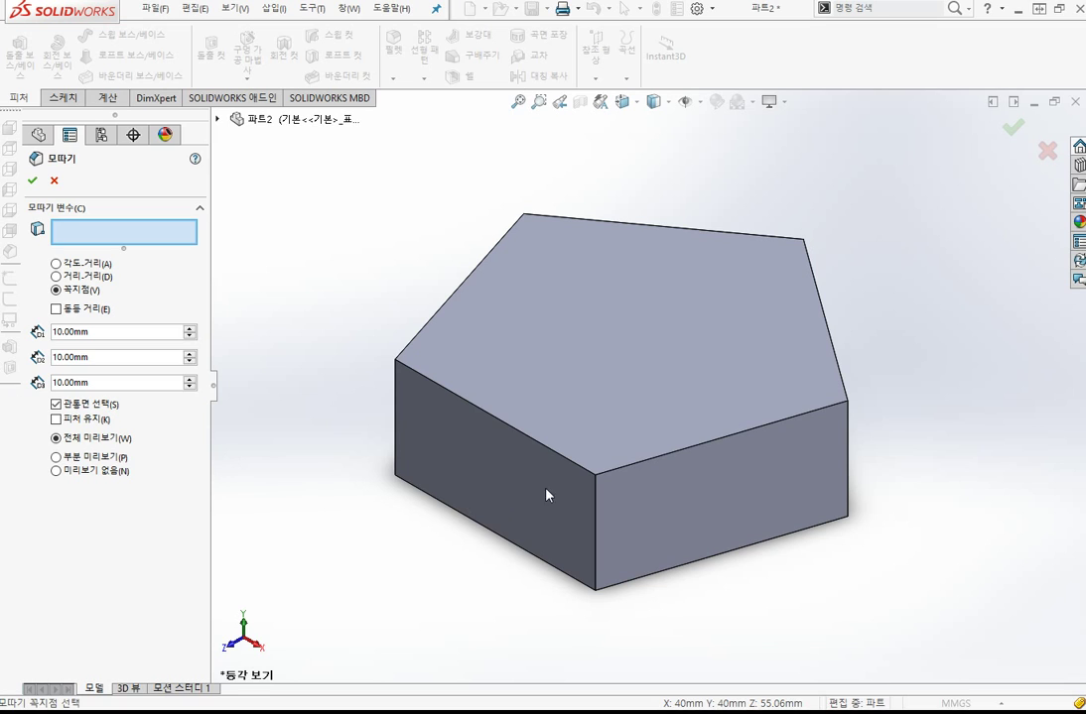
Preview the vertex chamfer on the front top corner with distance 2 set to 15 mm, and pick the rear top corner
left_click(596, 476)
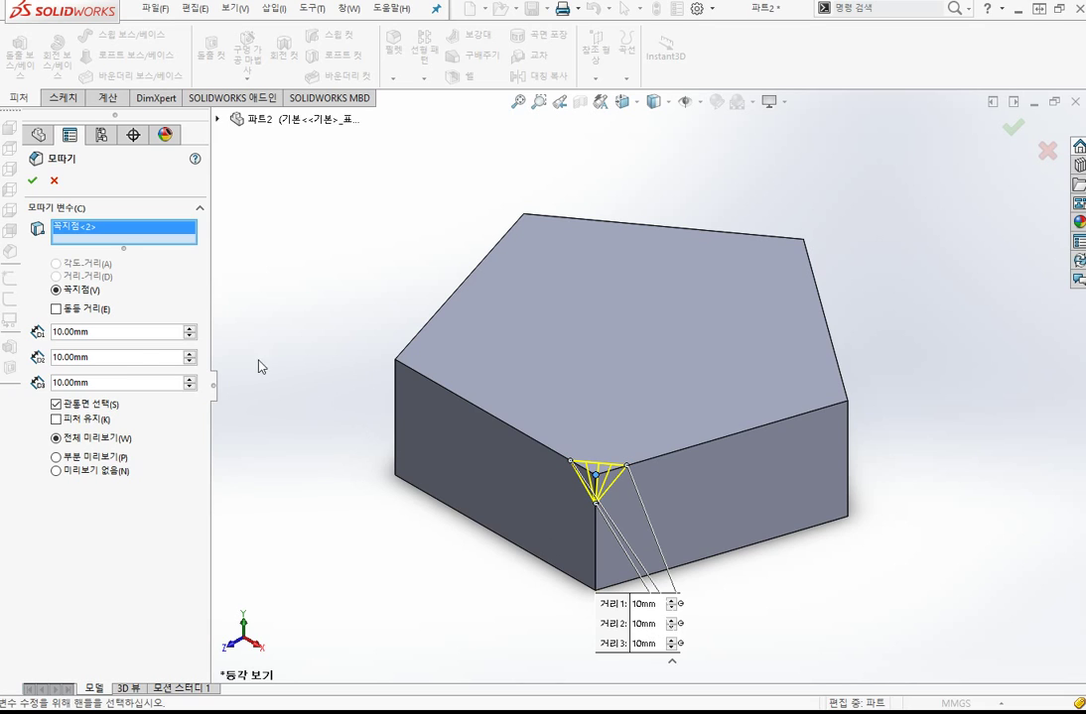
double_click(138, 362)
type("15")
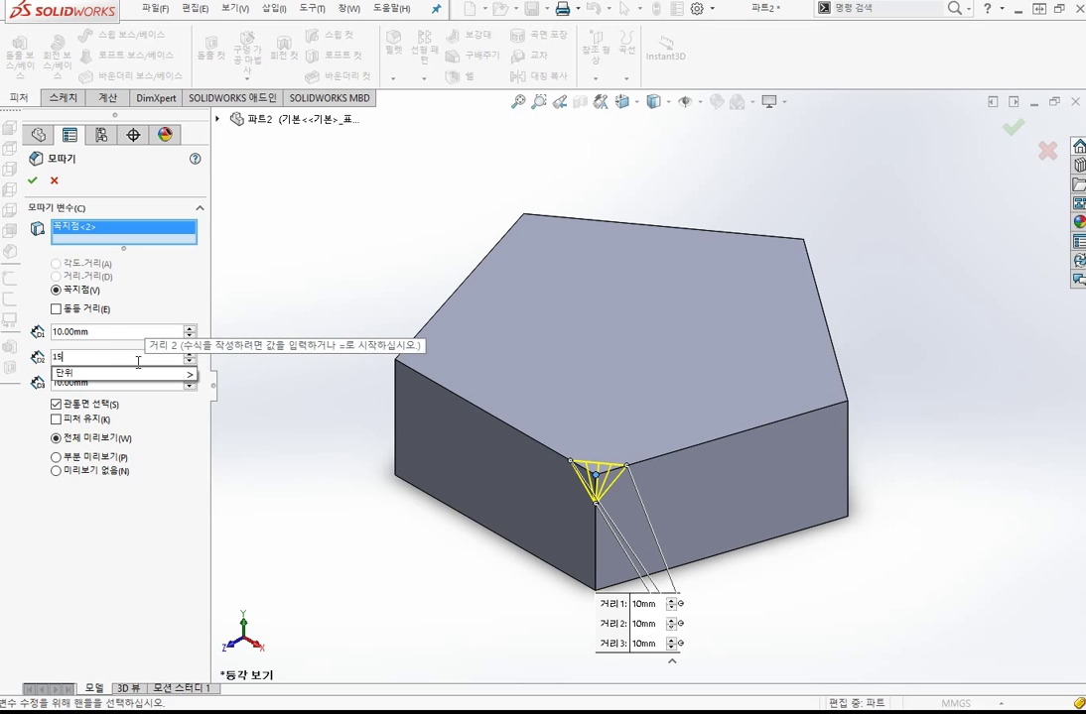
key("Return")
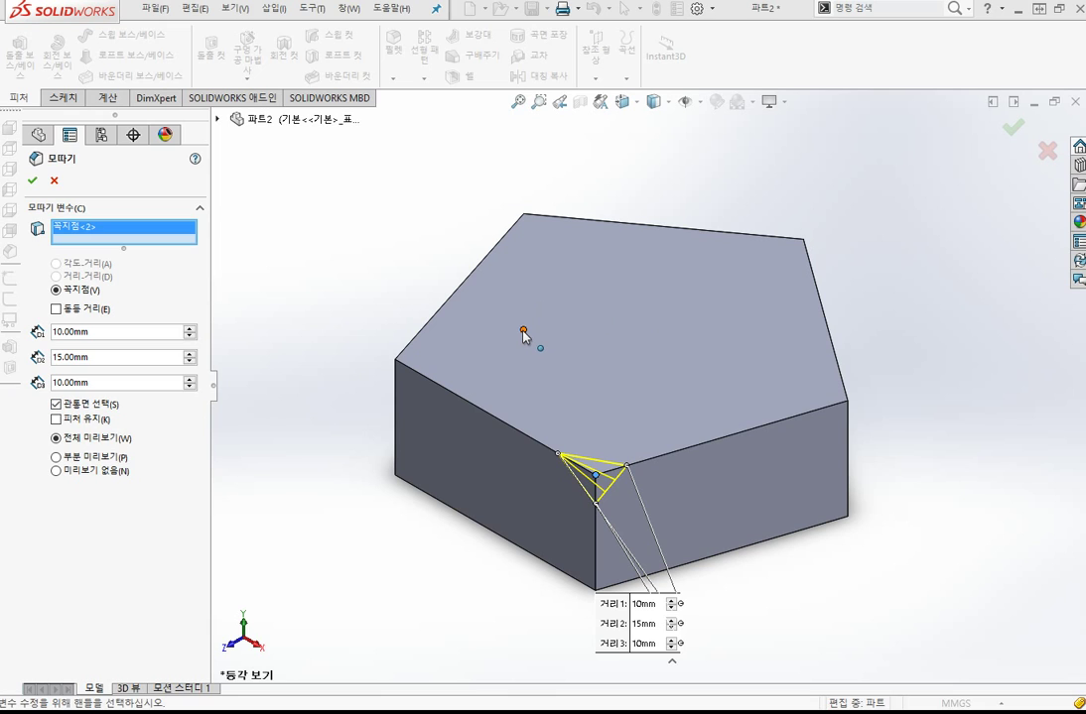
left_click(524, 214)
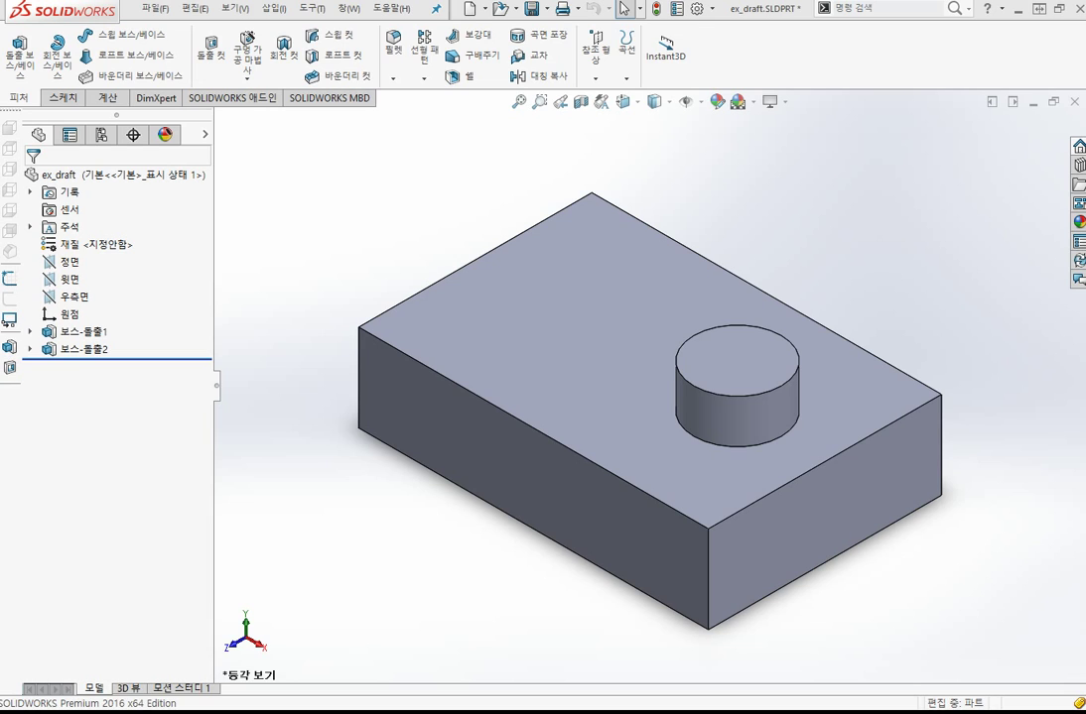
Check the reference picture, and chamfer the ex_draft block's short front top edge by angle-distance at 60 mm and 20°
key("alt+Tab")
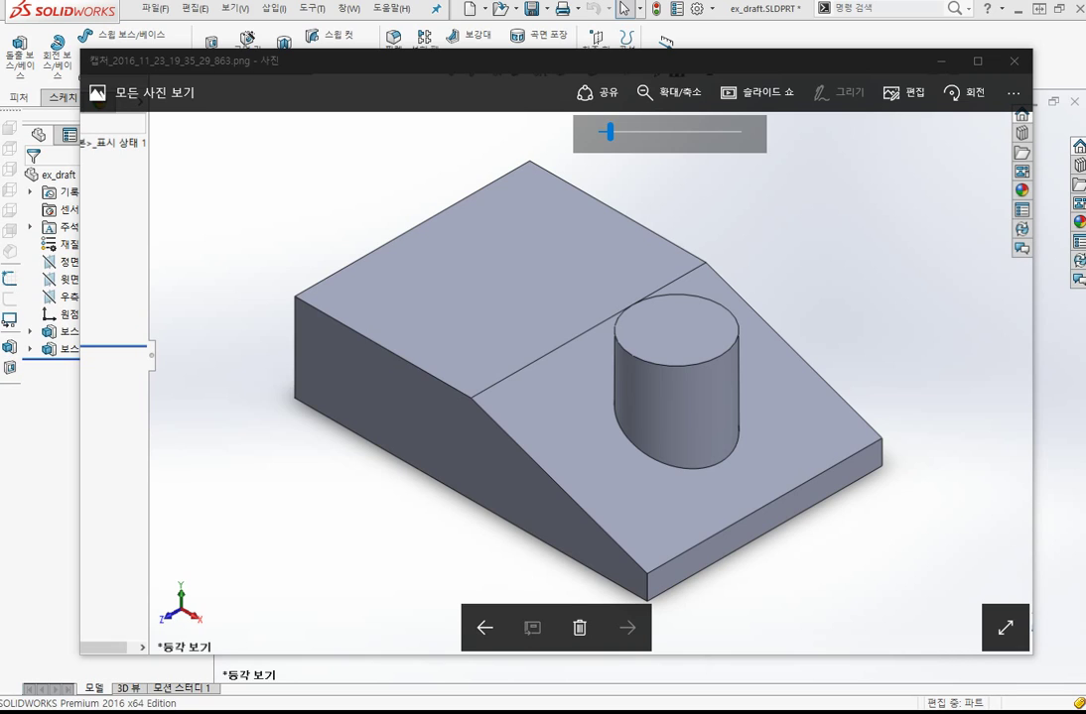
key("alt+F4")
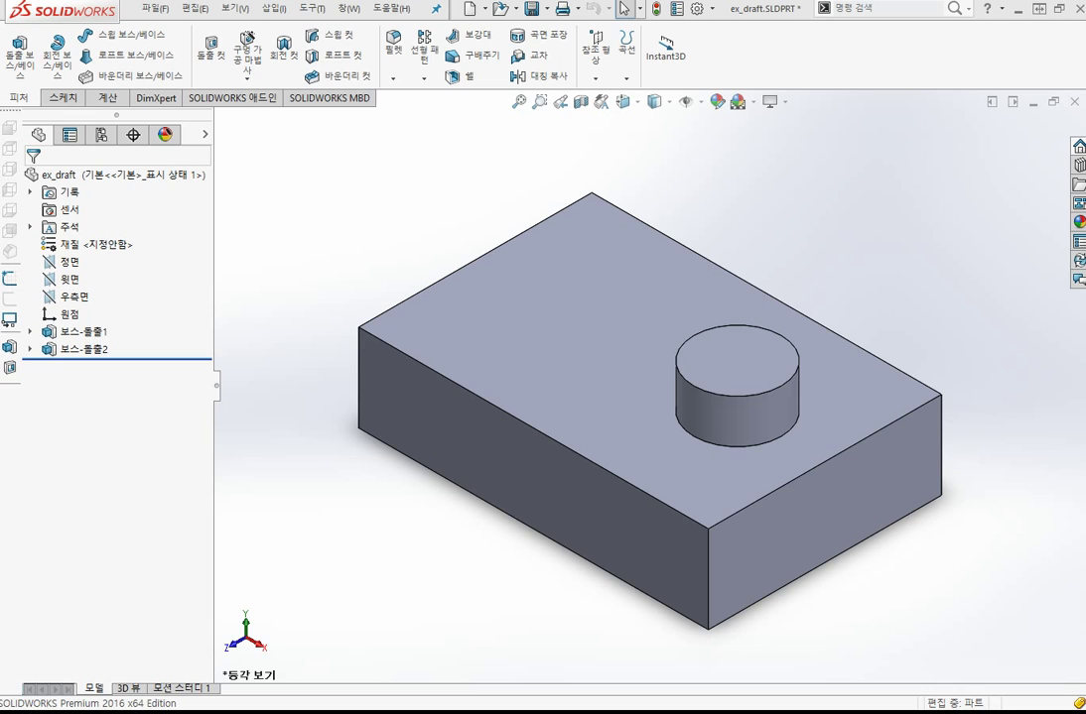
left_click(393, 78)
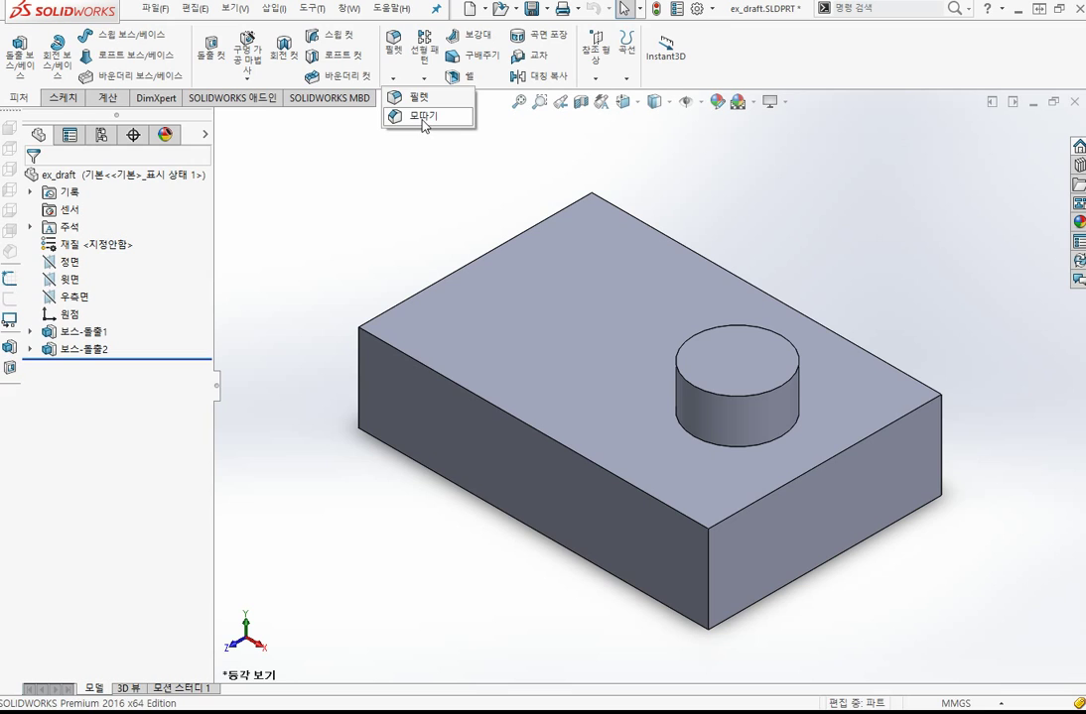
left_click(424, 117)
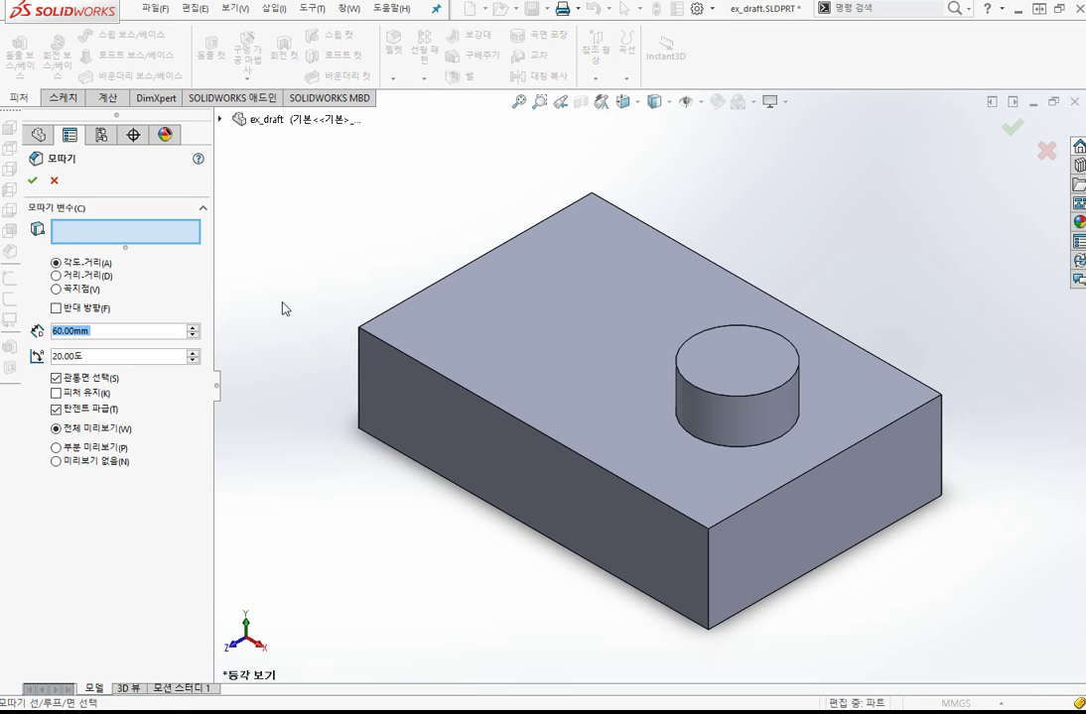
left_click(822, 468)
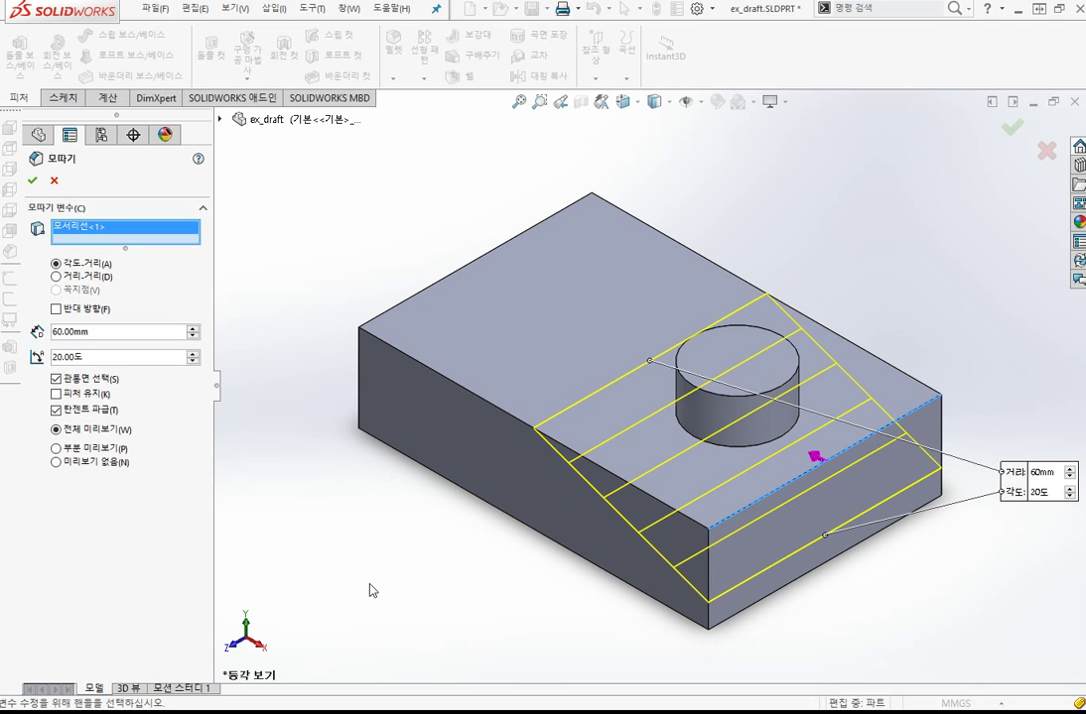
left_click(32, 181)
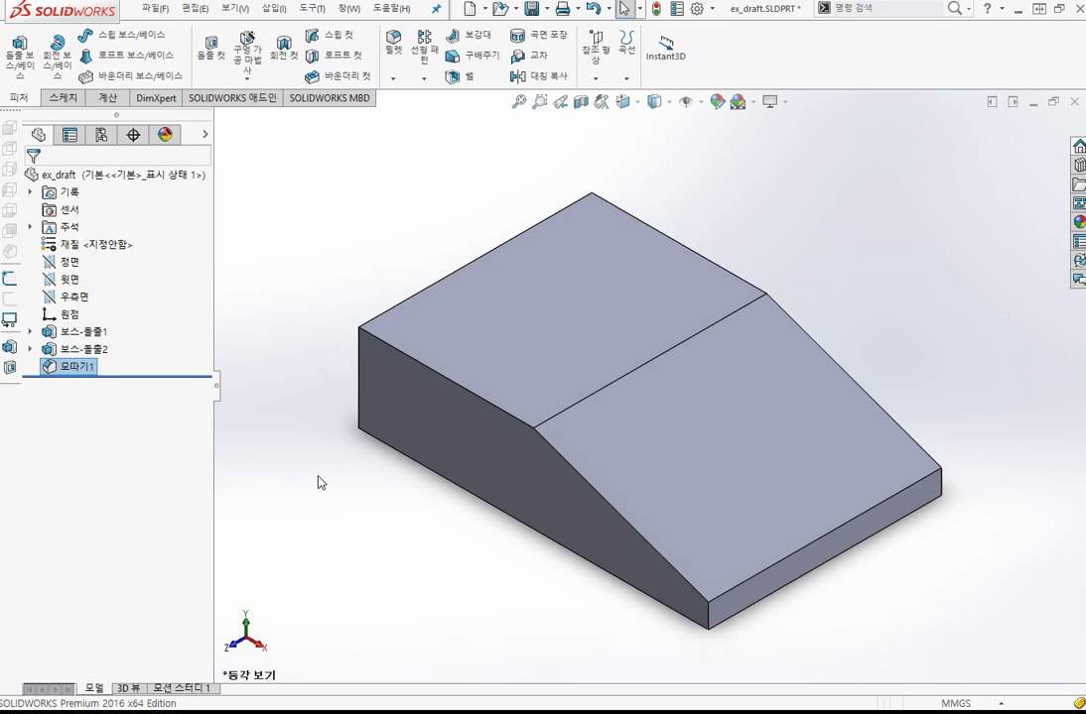
Edit the 60 mm chamfer to keep features (피처 유지) so the cylinder is preserved
left_click(78, 367)
left_click(83, 365)
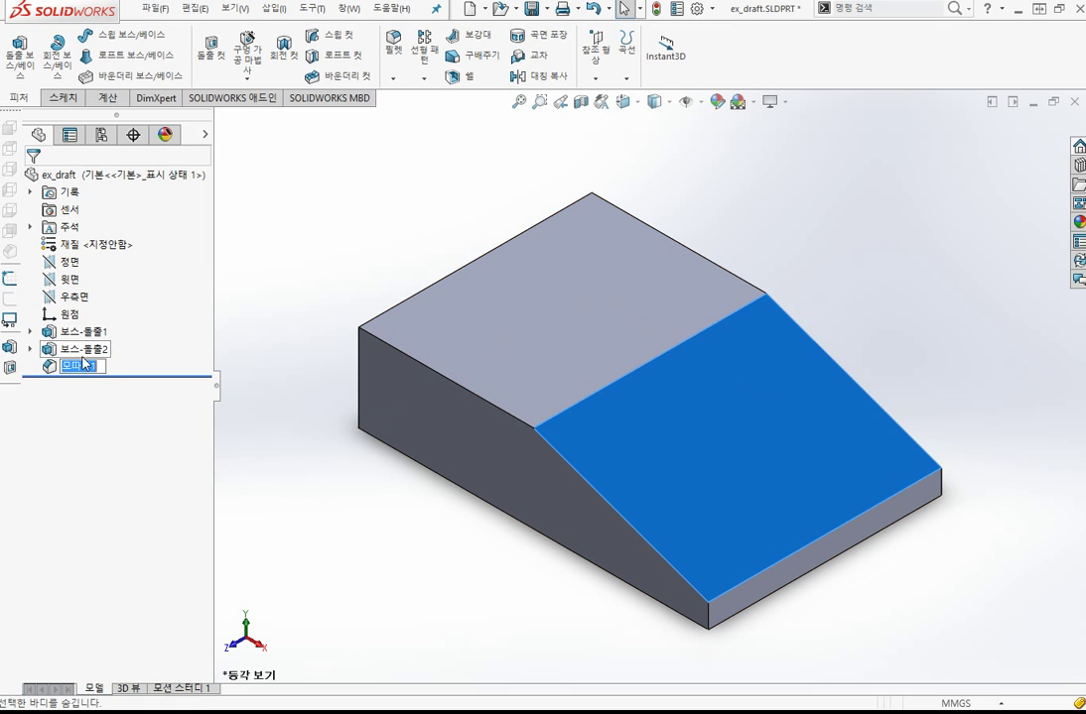
left_click(57, 288)
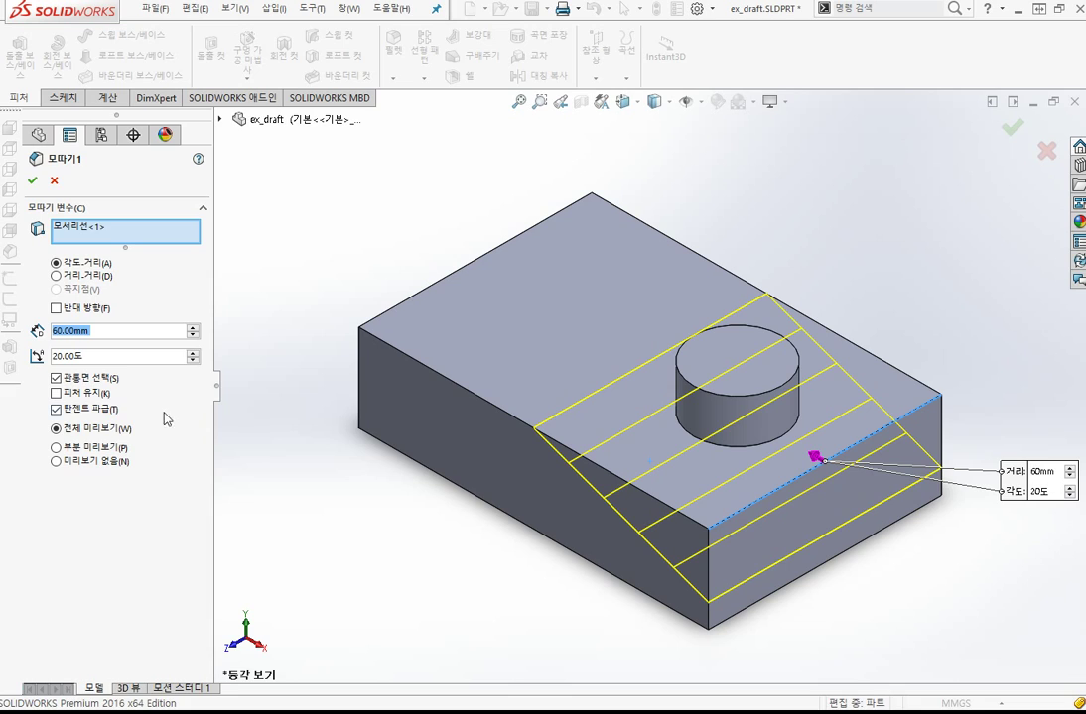
left_click(112, 393)
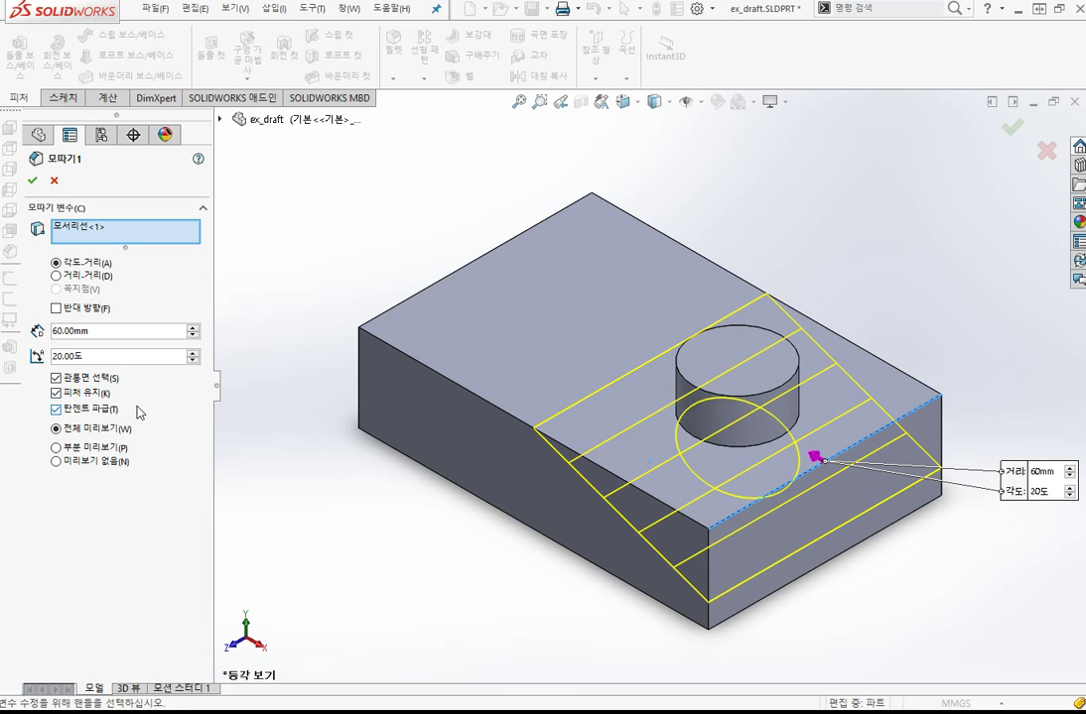
left_click(32, 182)
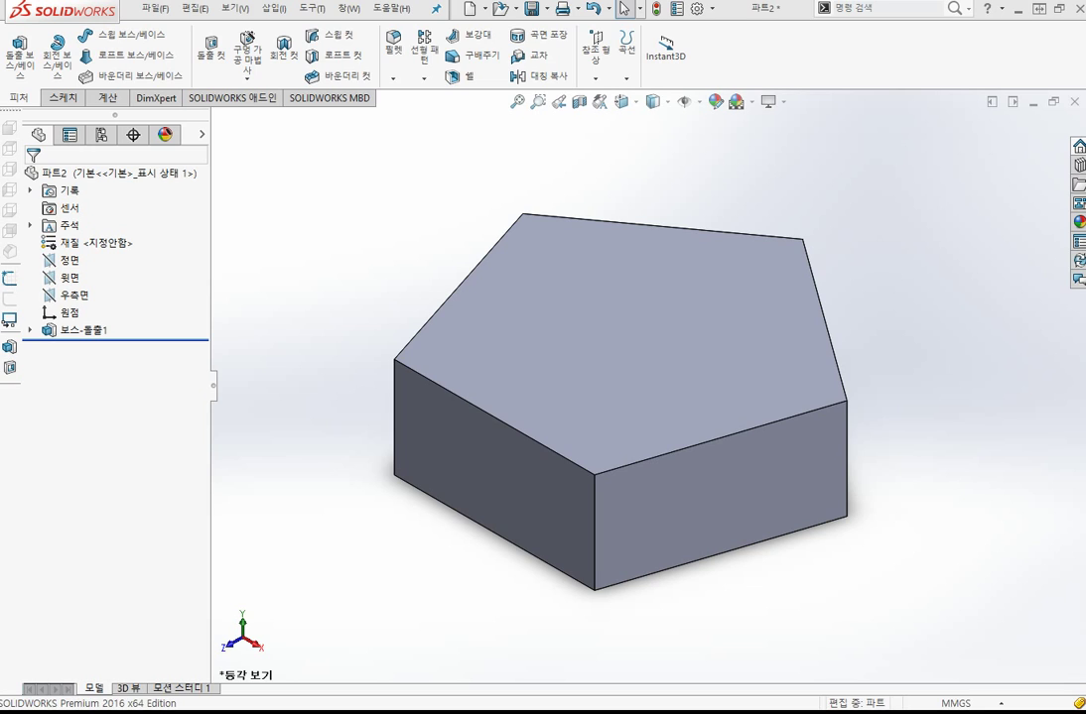
Shell the pentagonal block with a 10 mm wall, removing the top face and showing the preview
left_click(453, 75)
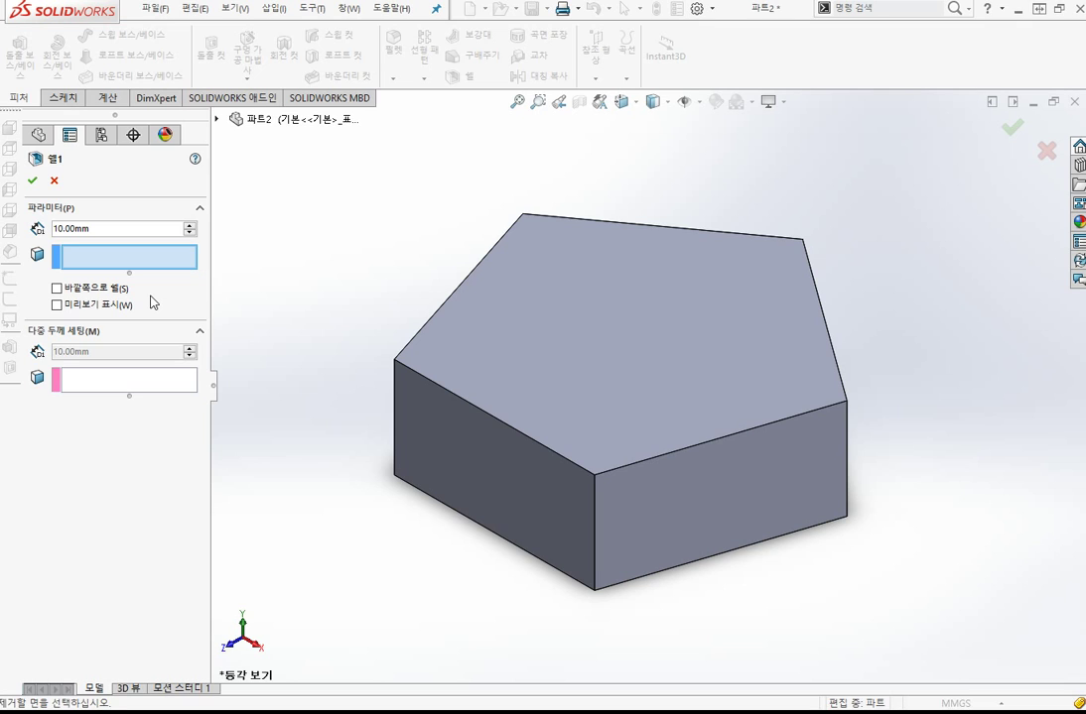
left_click(635, 349)
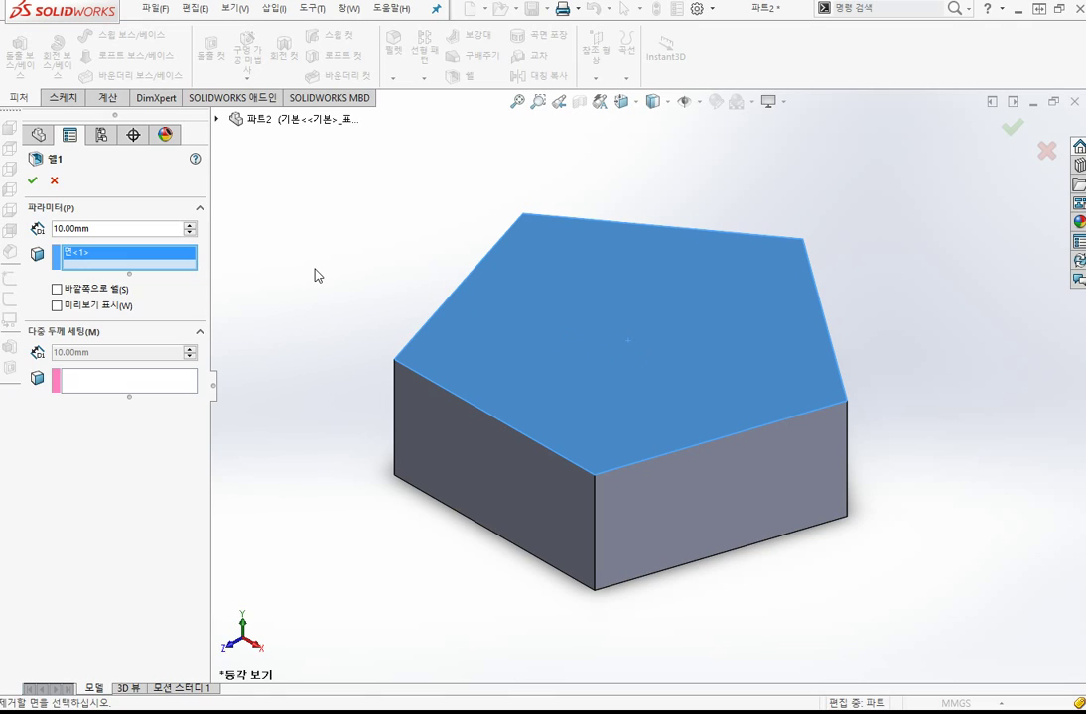
left_click(58, 305)
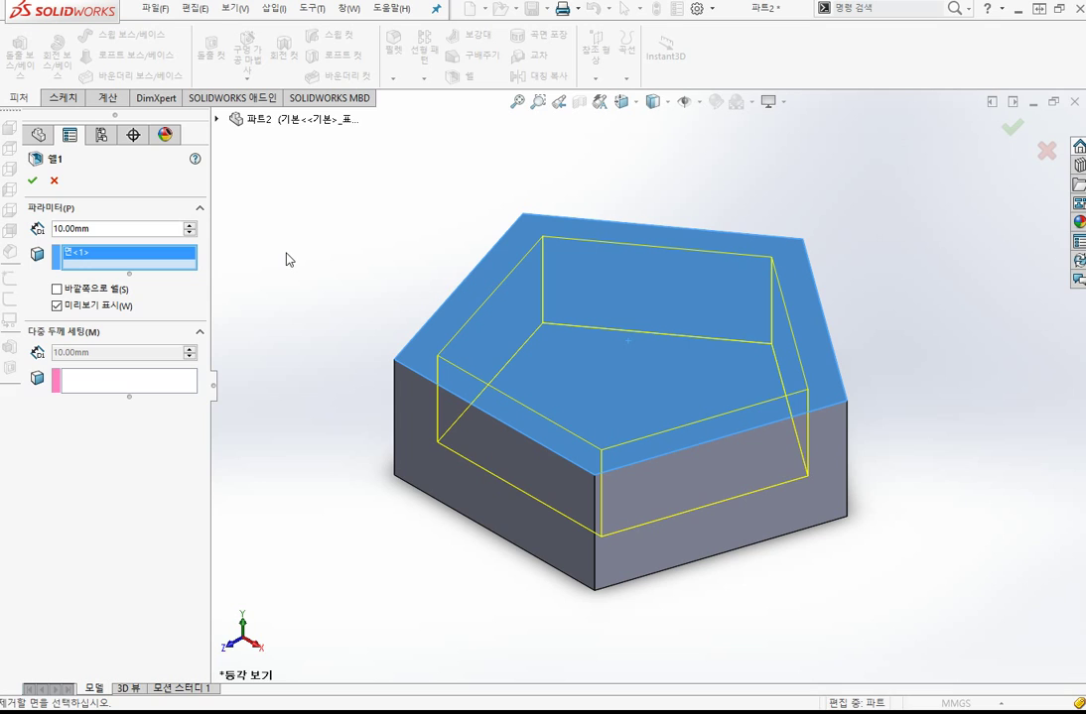
left_click(33, 180)
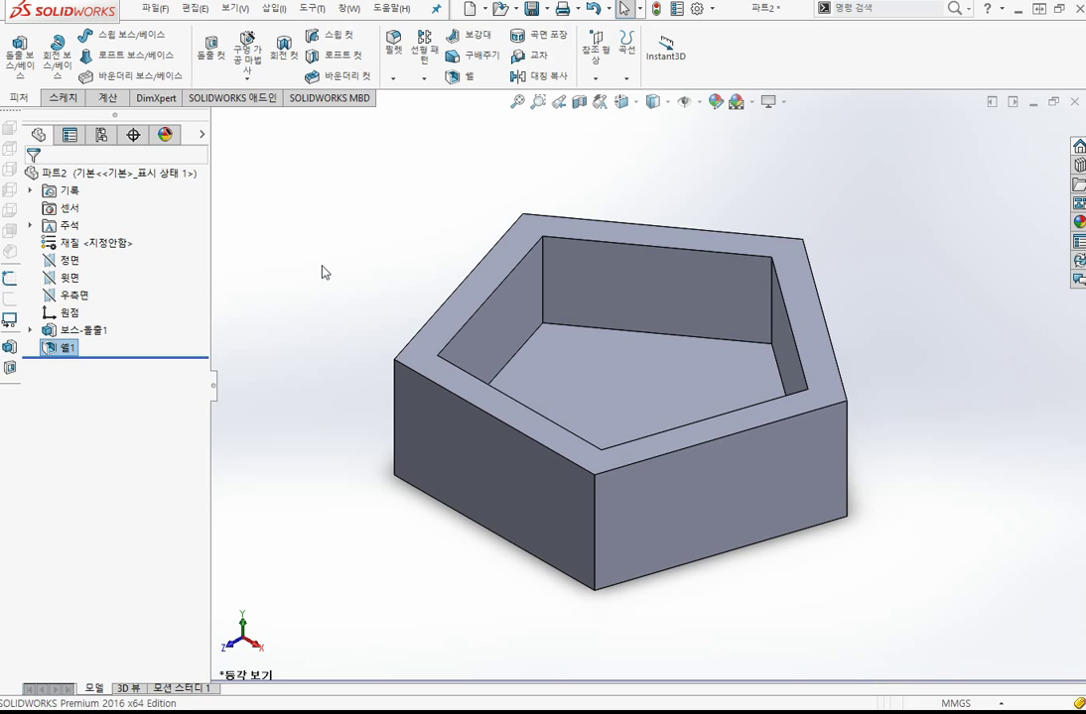
Edit the shell so that its 10 mm wall is built outward (바깥쪽으로 쉘)
left_click(67, 351)
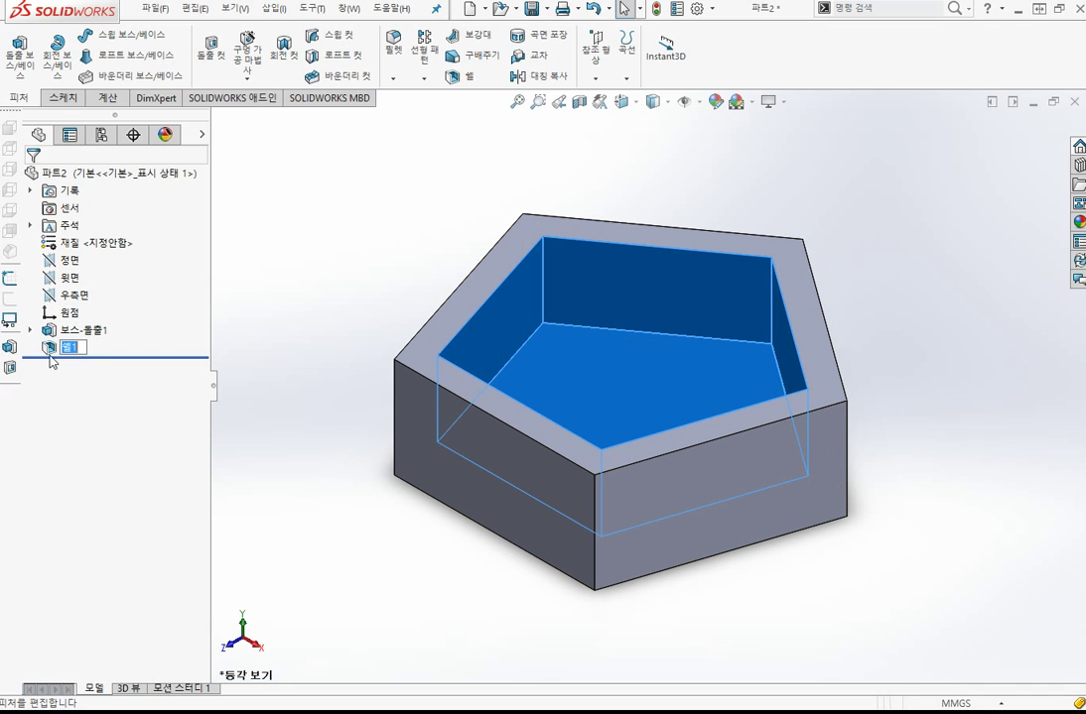
left_click(62, 306)
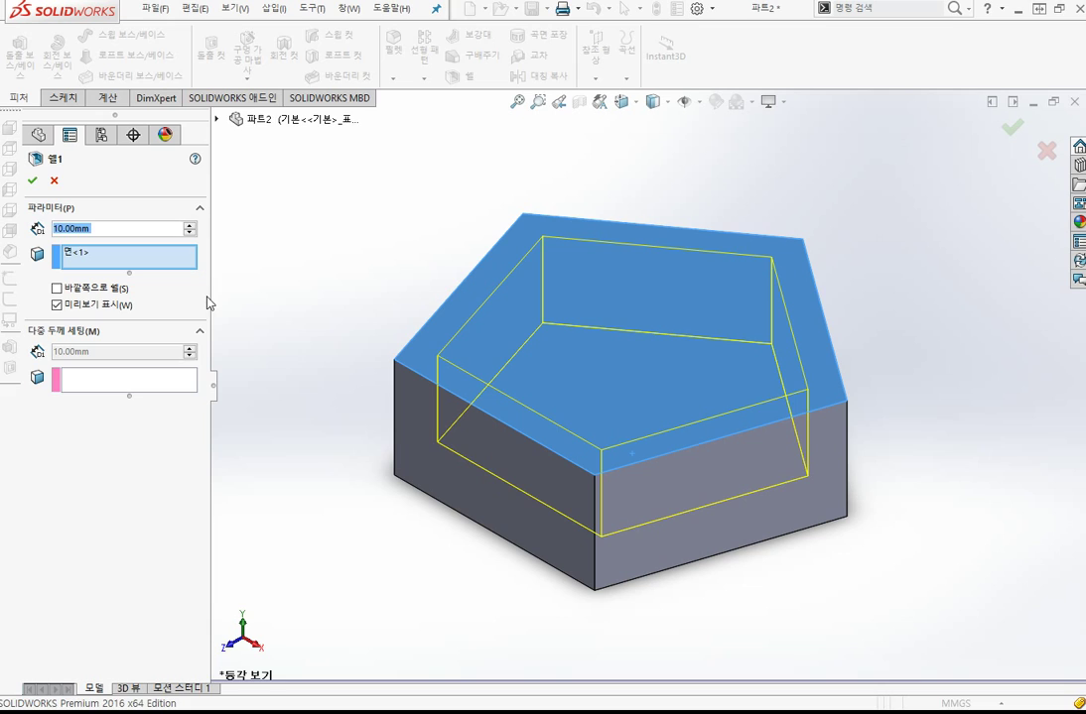
left_click(115, 289)
left_click(33, 180)
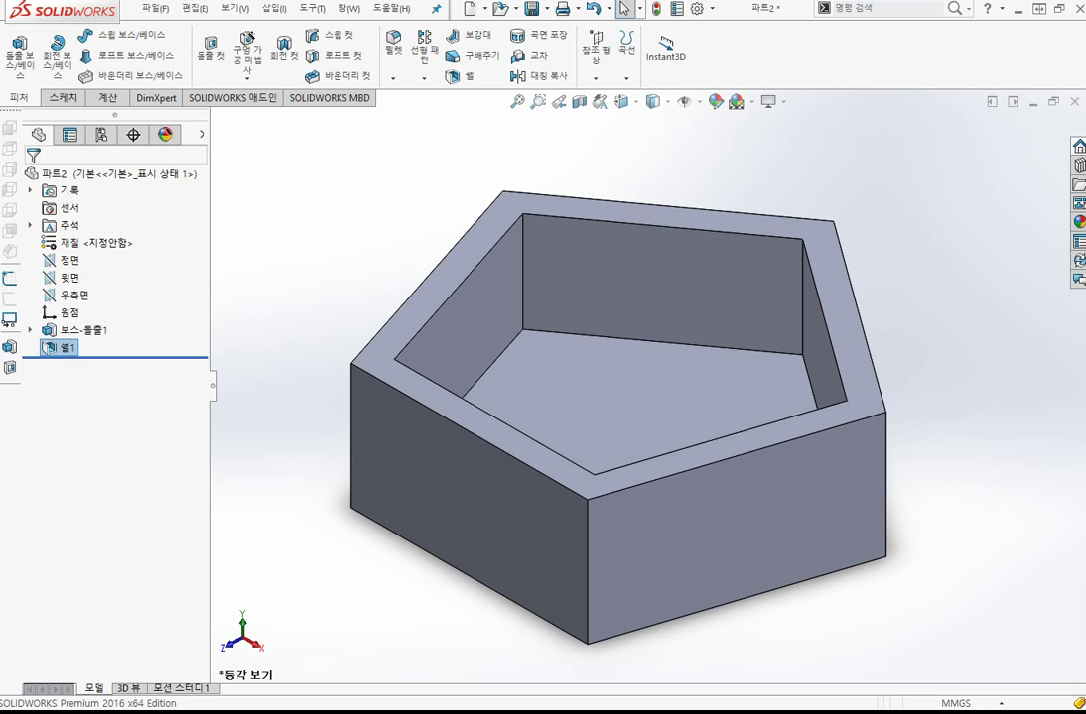
scroll(544, 358, "up", 2)
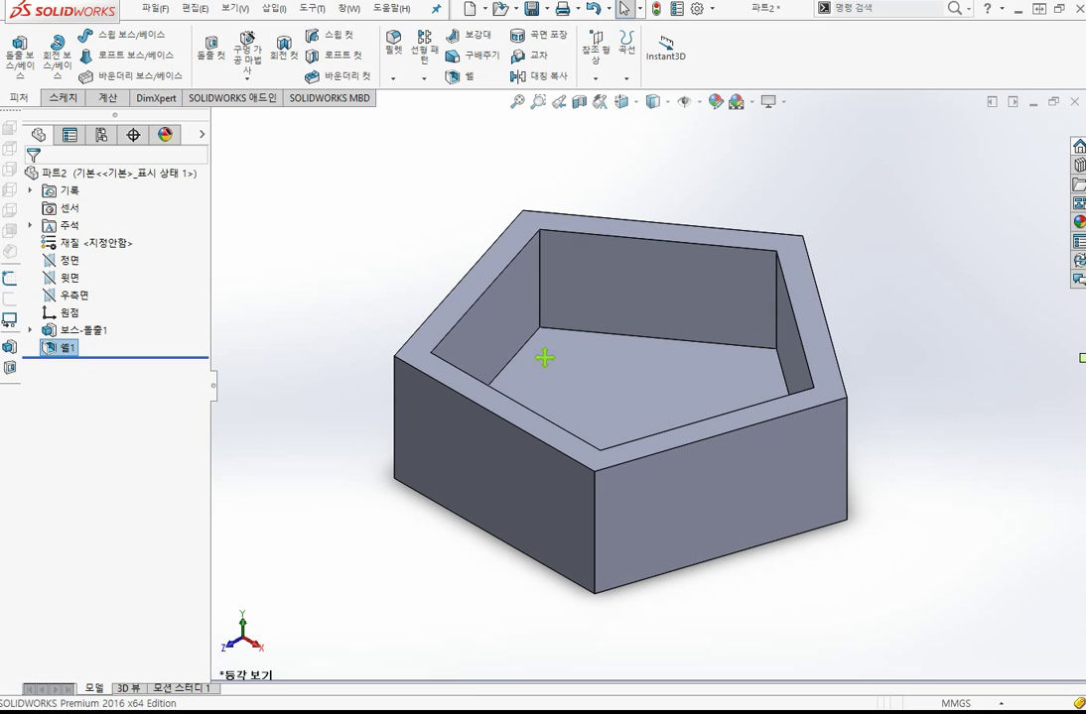
Edit the pentagonal block's shell so that its 10 mm wall is built inward by turning off 바깥쪽으로 쉘
left_click(62, 348)
left_click(61, 313)
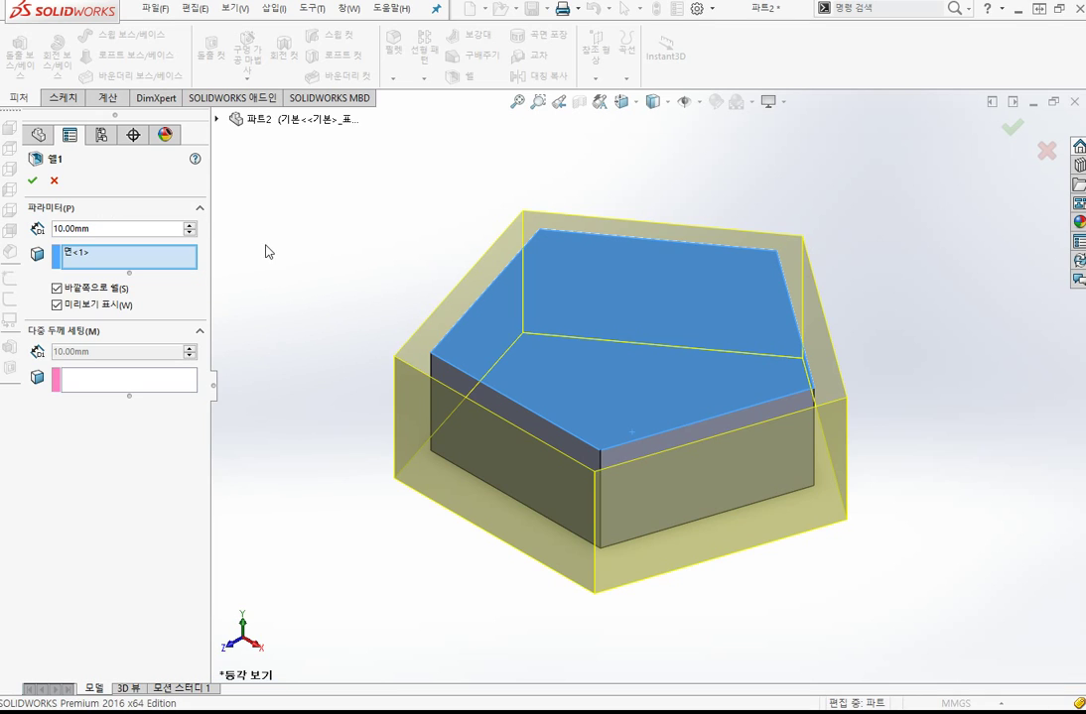
left_click(117, 288)
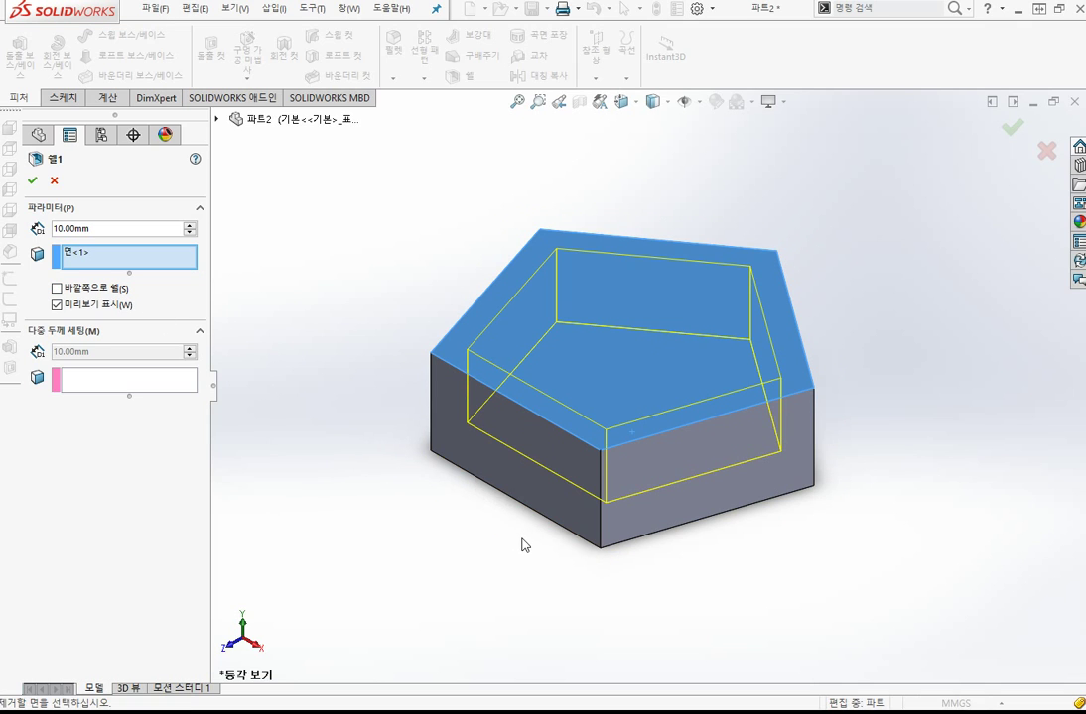
middle_click_drag(526, 538, 494, 523)
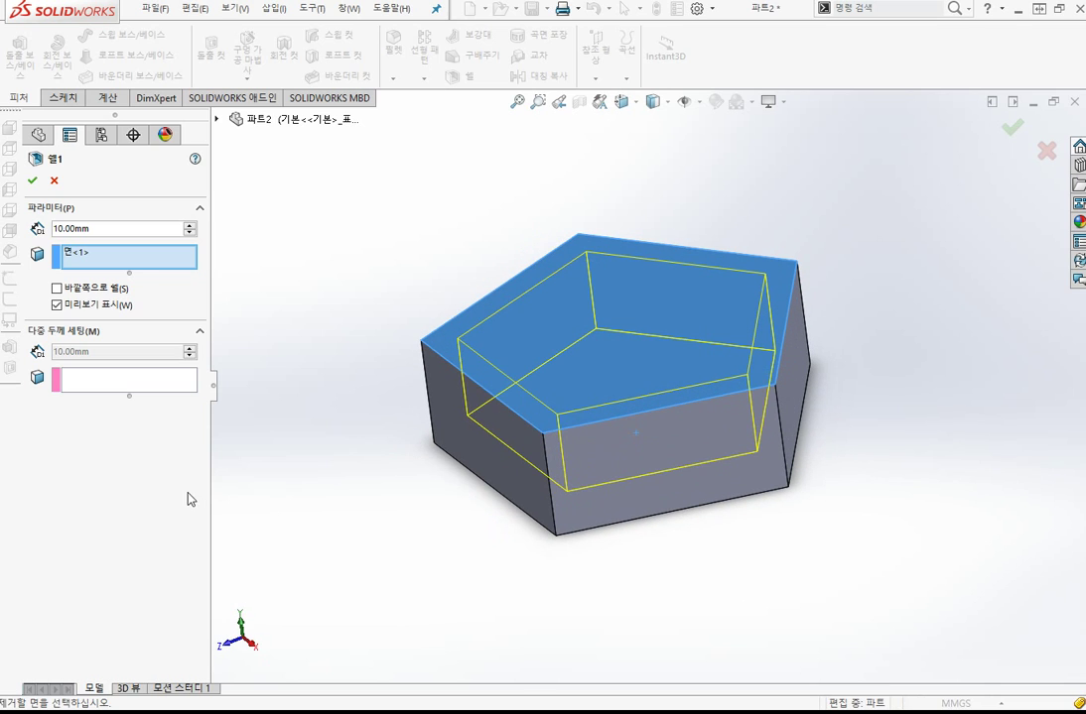
Give the pentagonal block's front right side face its own 3 mm wall in the shell's multi-thickness settings (다중 두께) and apply the shell
left_click(146, 384)
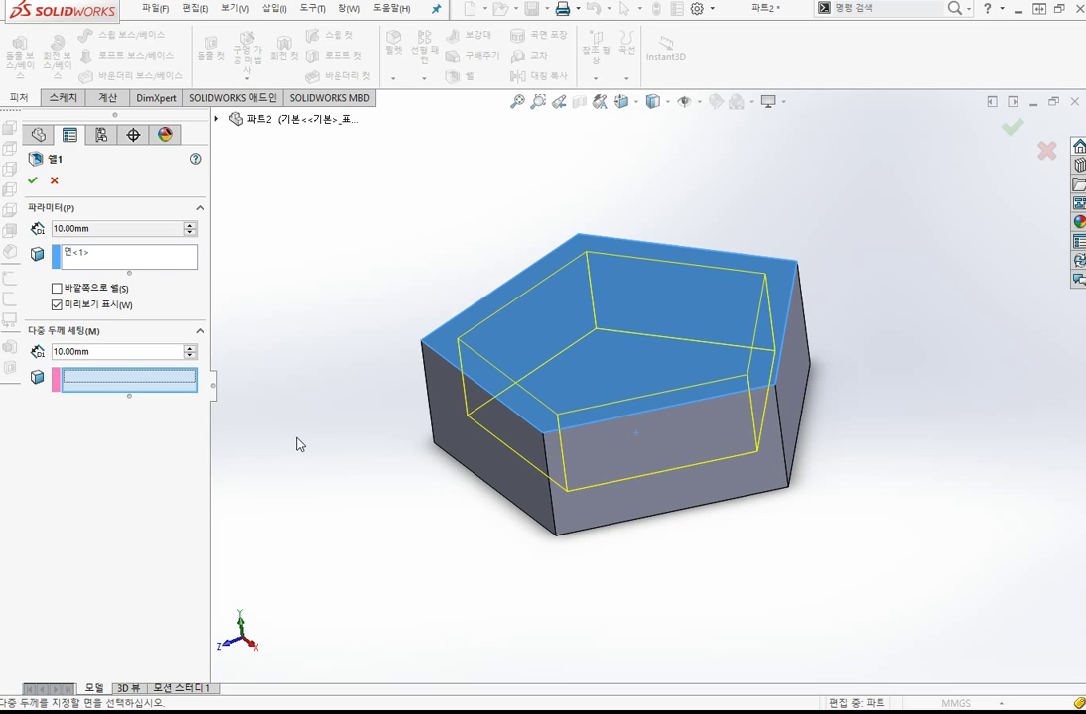
middle_click_drag(313, 465, 268, 437)
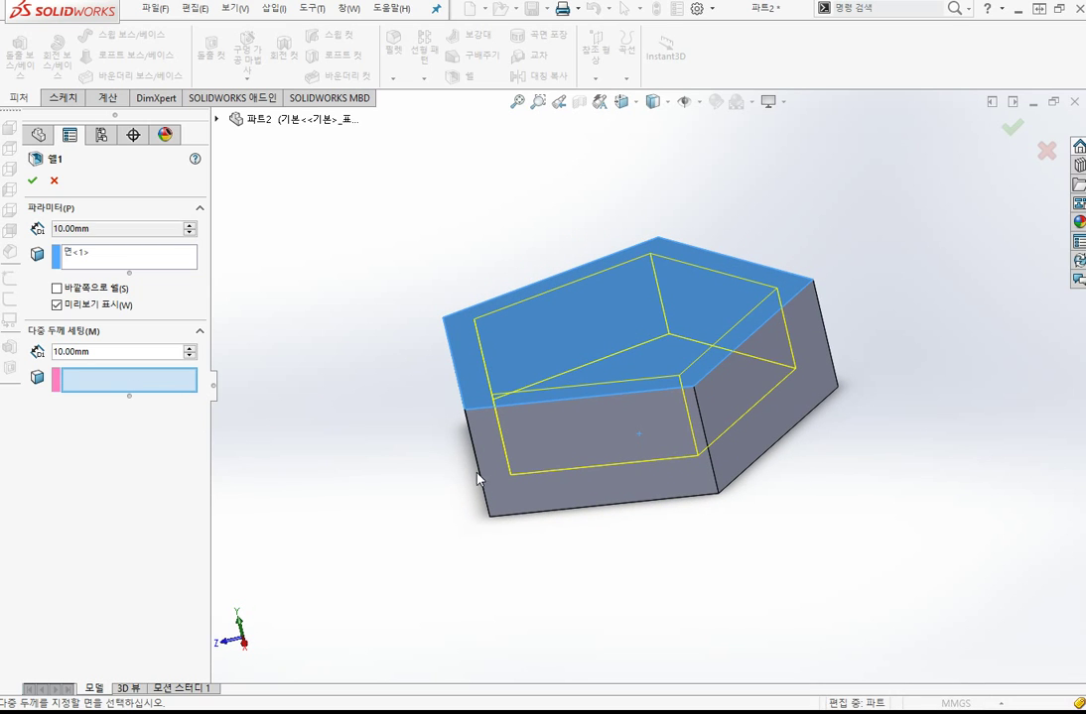
middle_click_drag(485, 499, 504, 561)
left_click(556, 542)
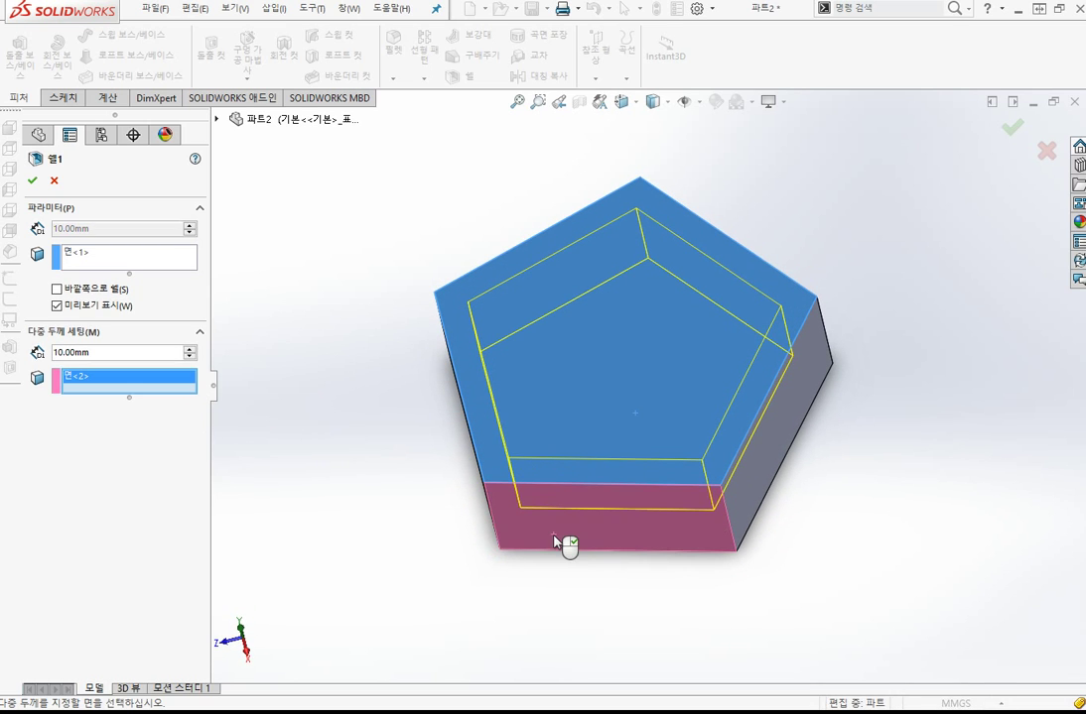
left_click(142, 353)
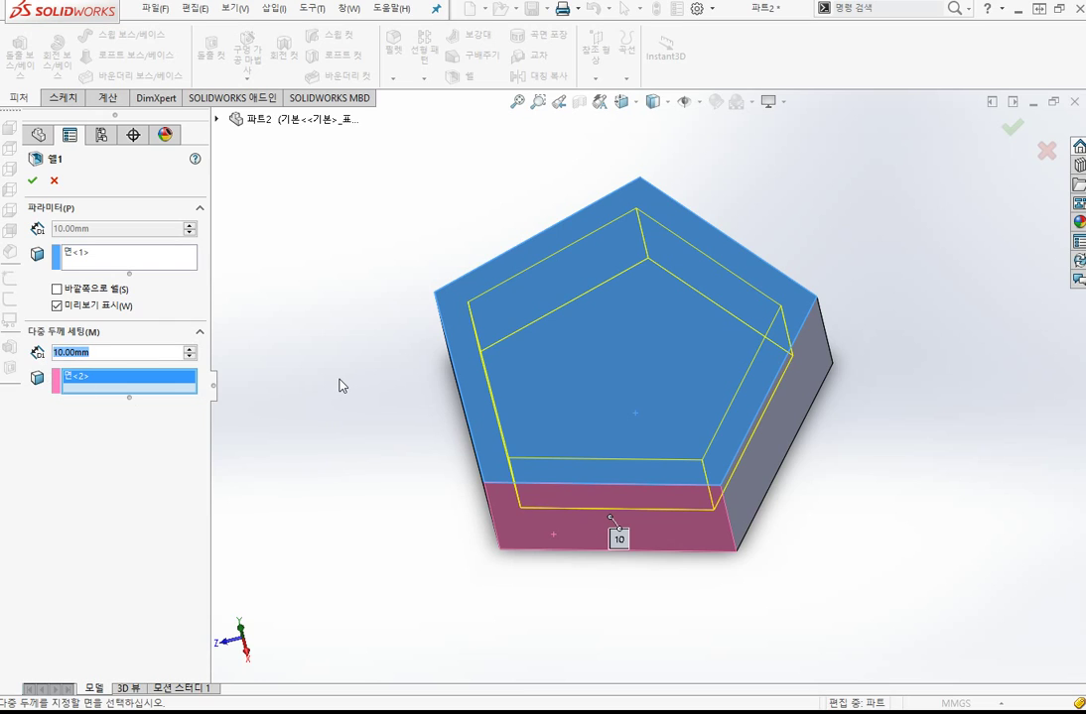
type("3")
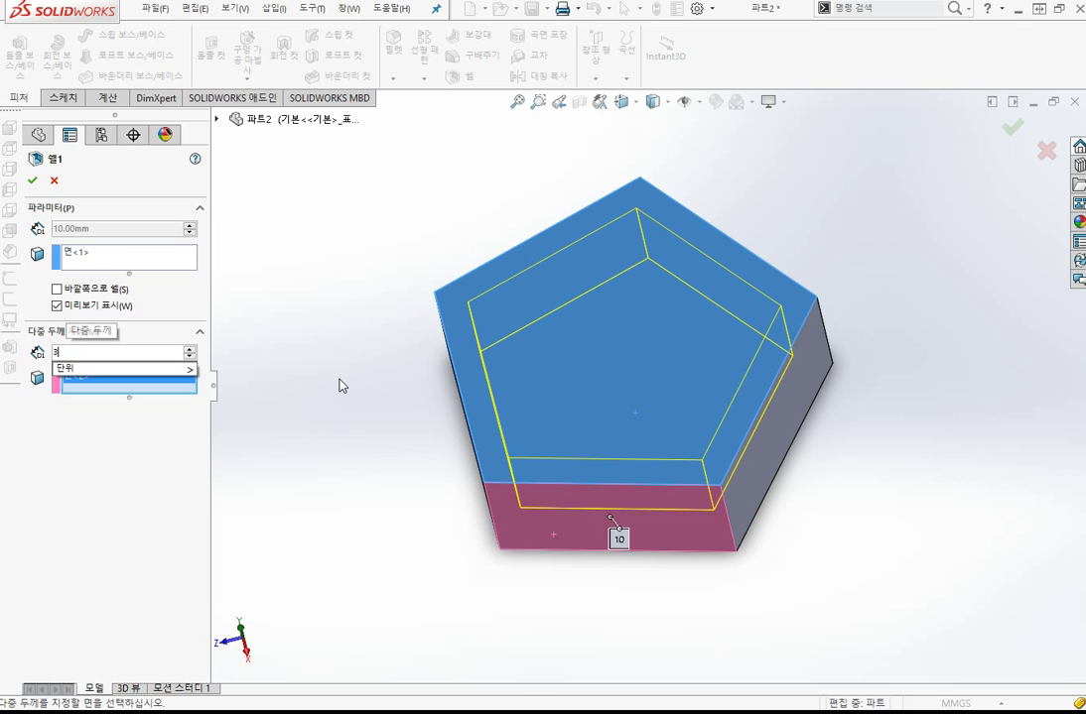
key("Return")
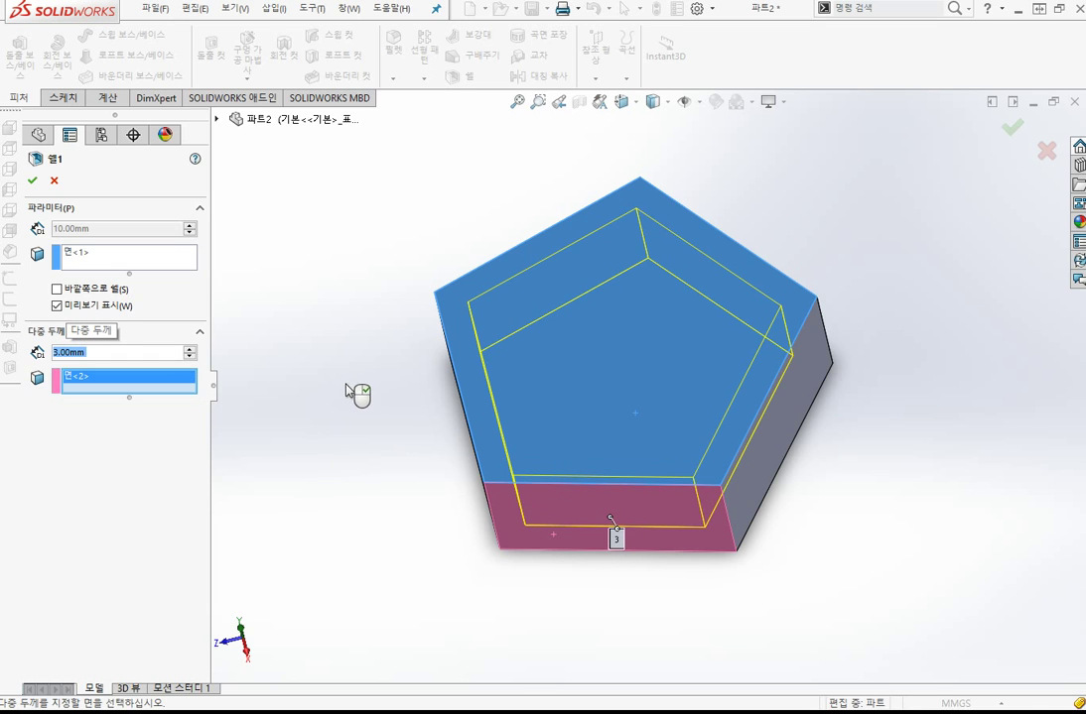
middle_click_drag(356, 392, 361, 480)
scroll(362, 480, "down", 1)
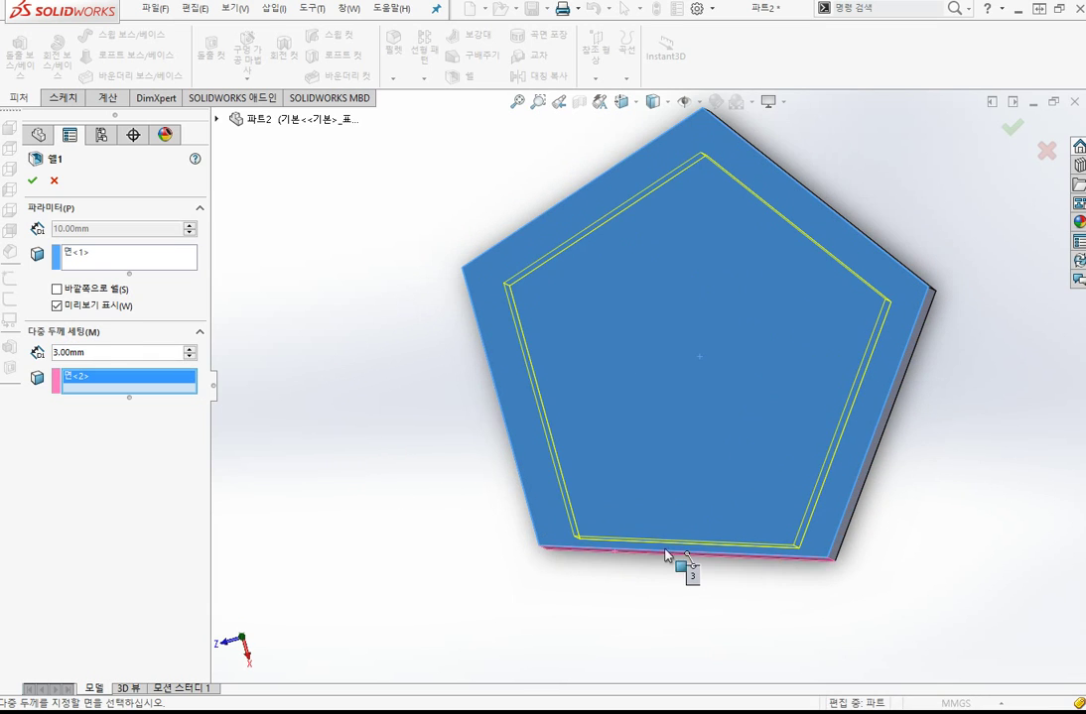
scroll(685, 555, "down", 2)
scroll(751, 443, "up", 3)
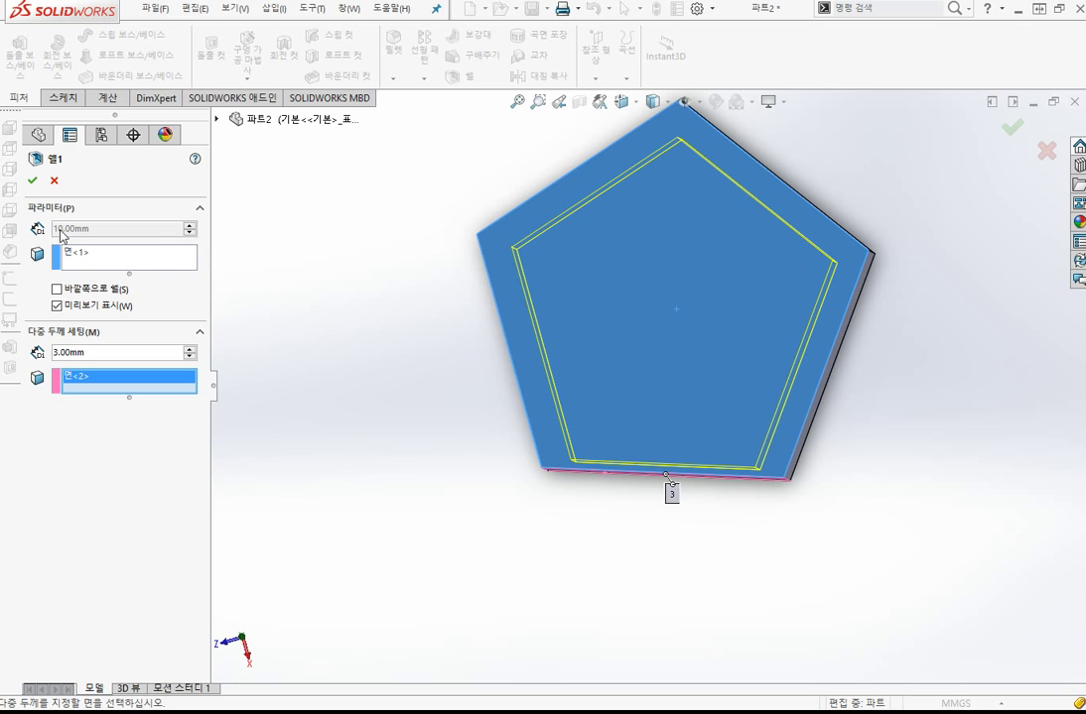
left_click(32, 180)
key("ctrl+7")
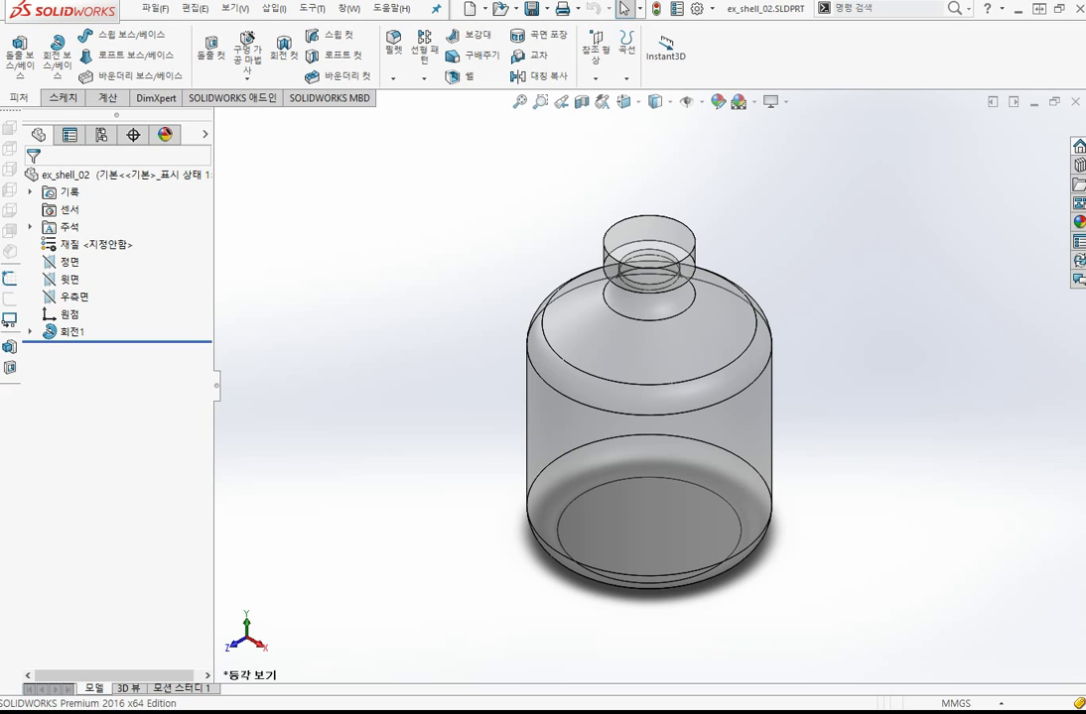
Shell the ex_shell_02 bottle without removing any face, trying a 10 mm wall before applying a 3 mm wall
left_click(480, 79)
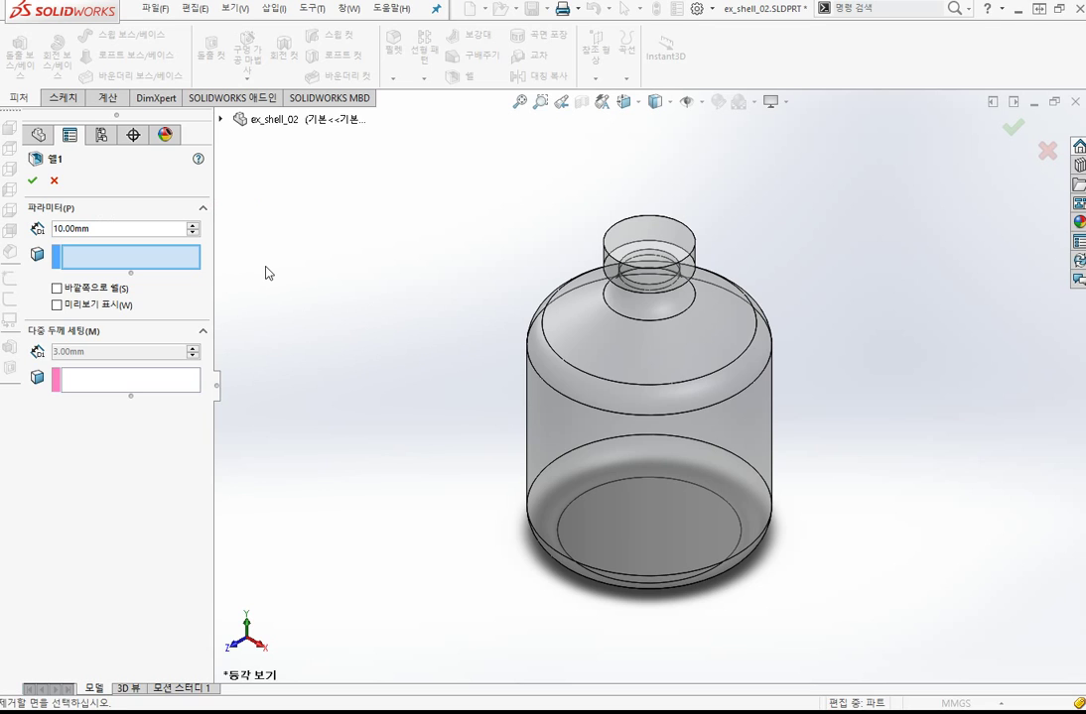
left_click(38, 186)
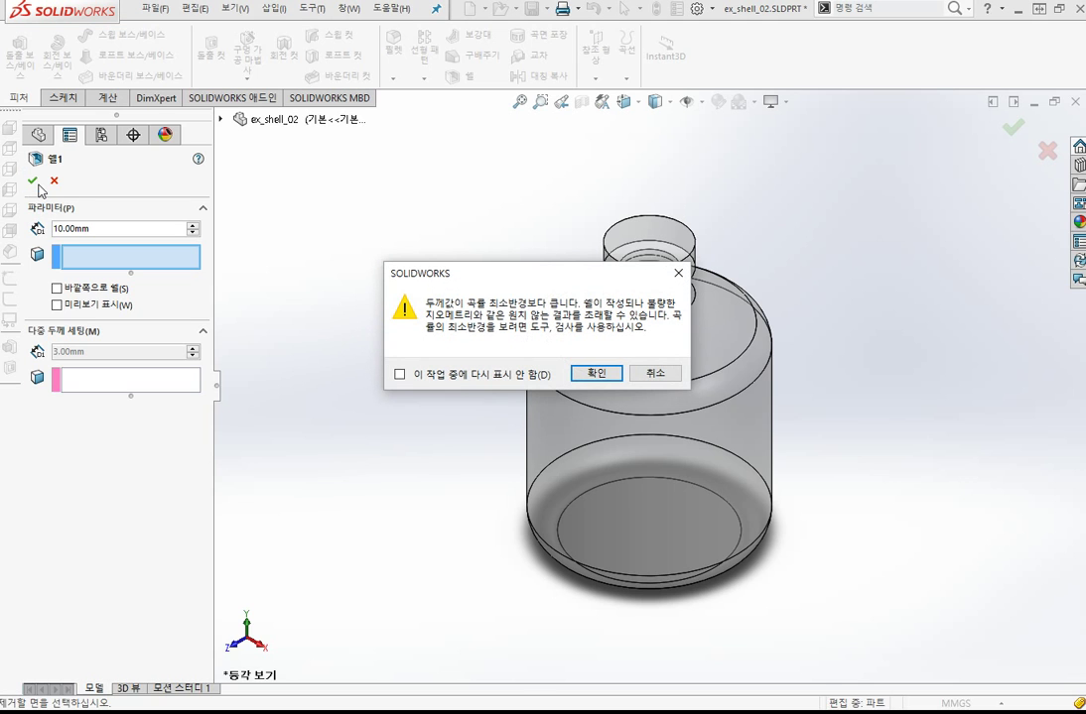
left_click(599, 375)
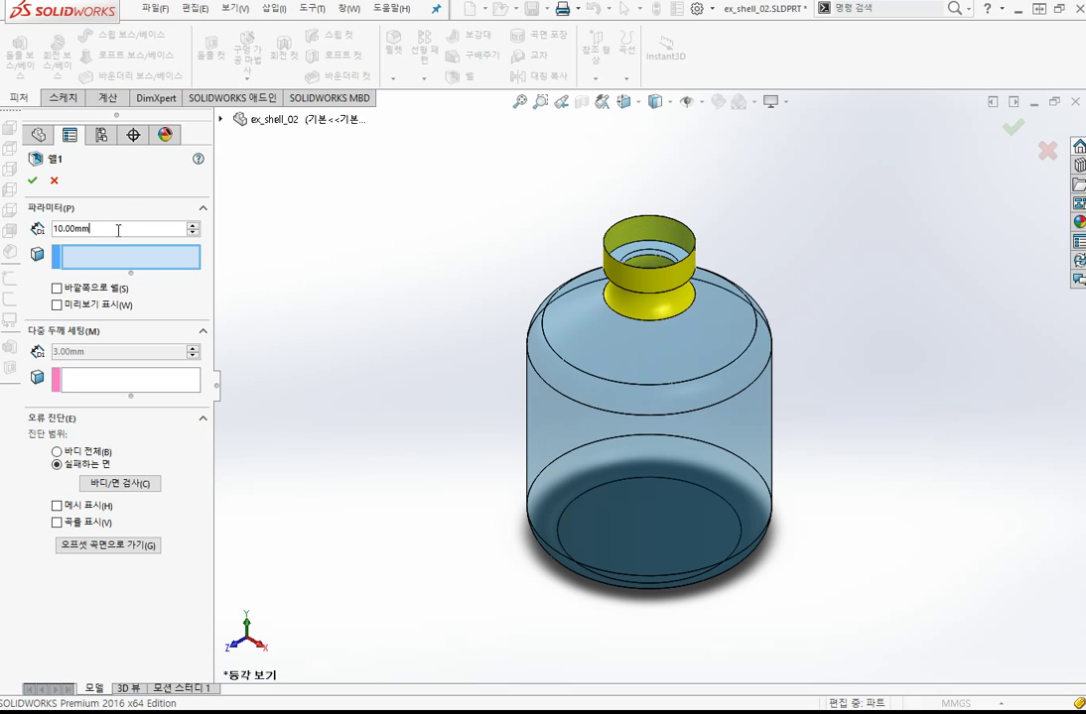
left_click_drag(103, 228, 35, 230)
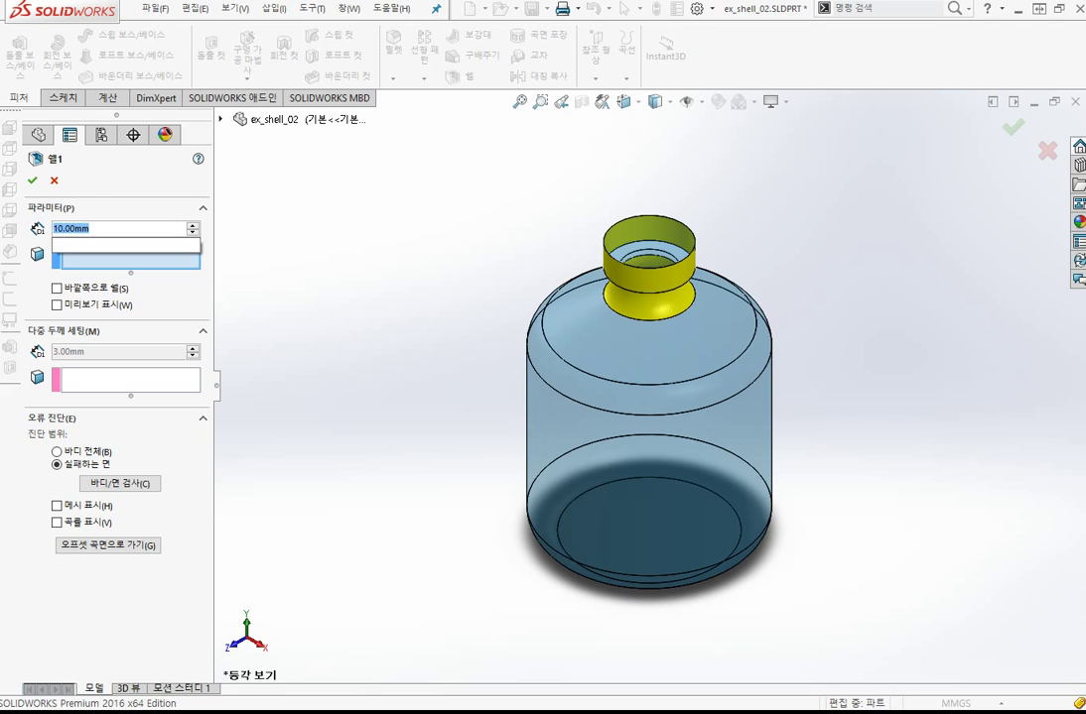
type("3")
key("Return")
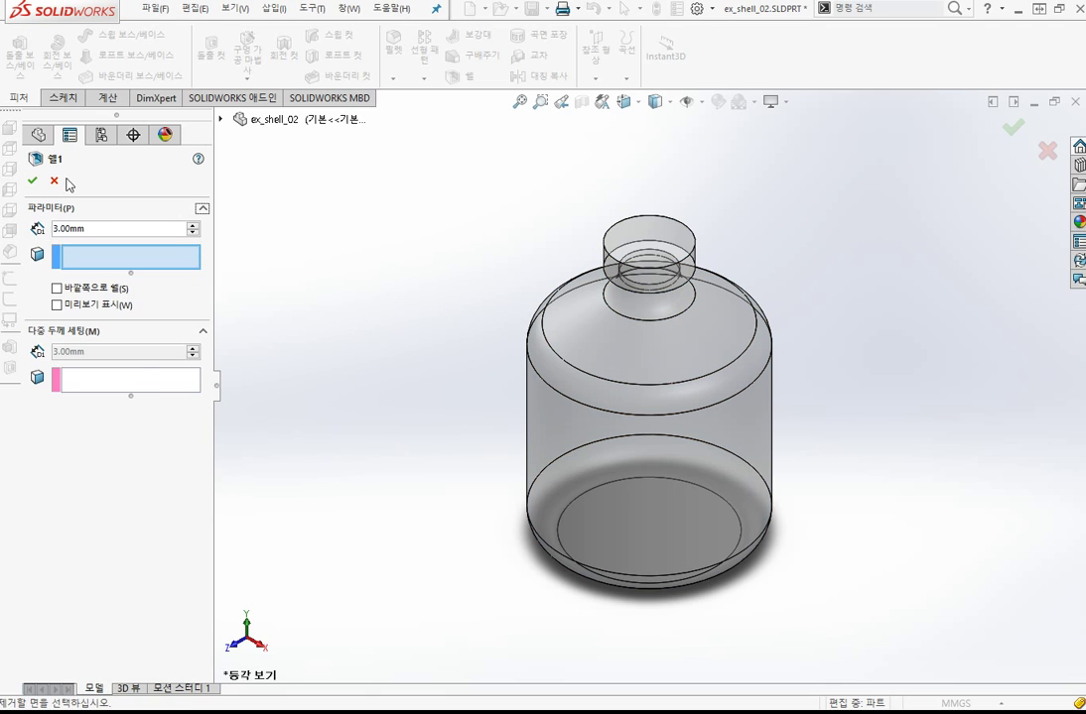
left_click(34, 180)
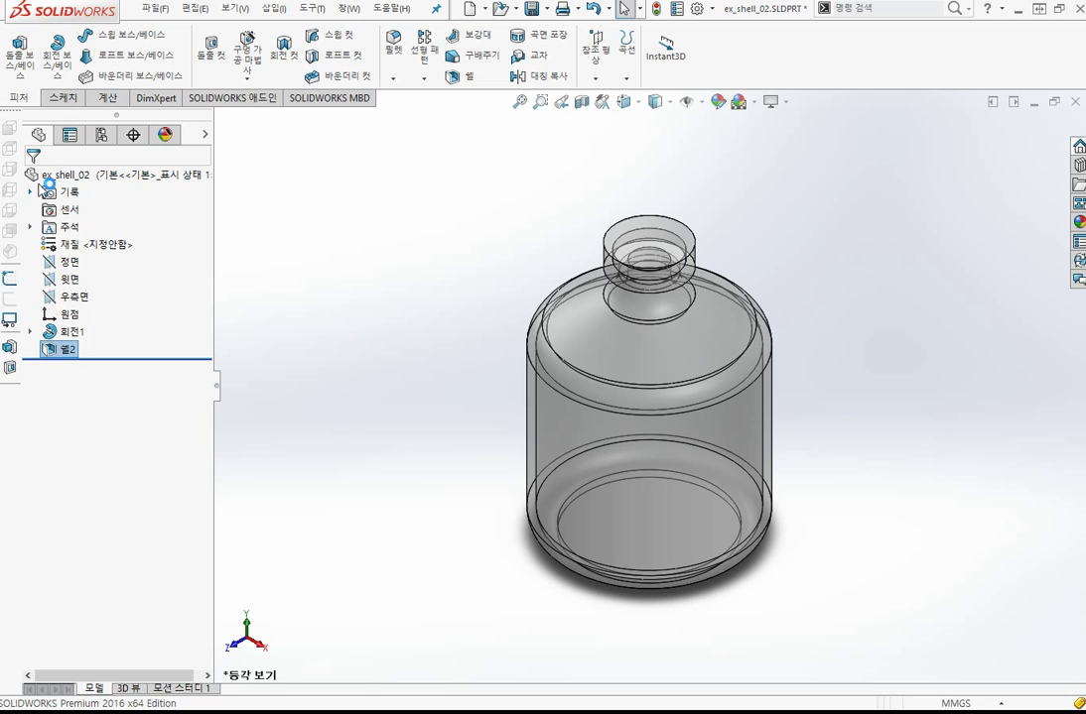
Examine the bottle's hollow interior in a section view through the front plane (정면), leaving the view unsectioned
left_click(590, 106)
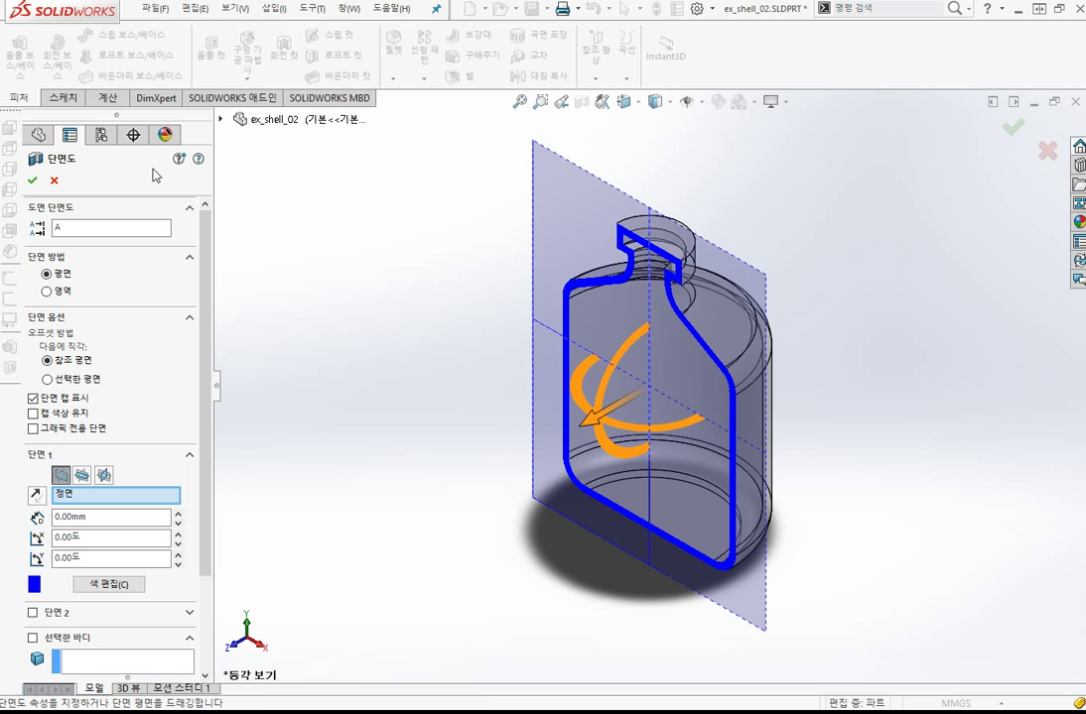
left_click(52, 181)
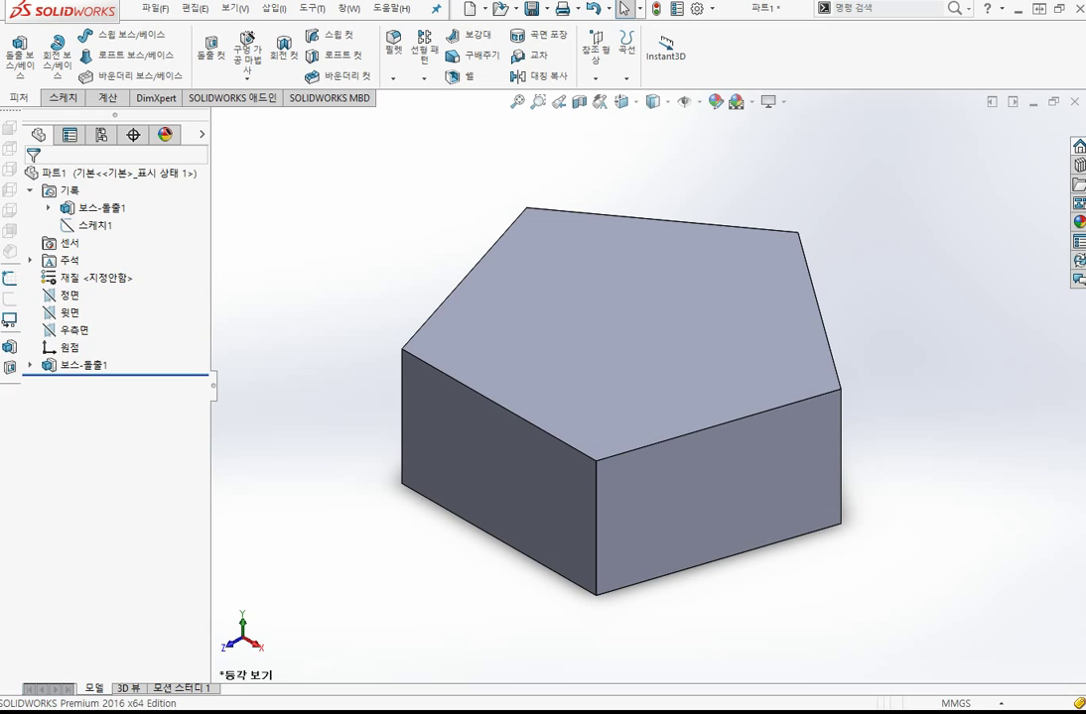
Draft the solid pentagonal block's front left side face by 30° with the top face as neutral plane, and leave the draft settings
left_click(487, 57)
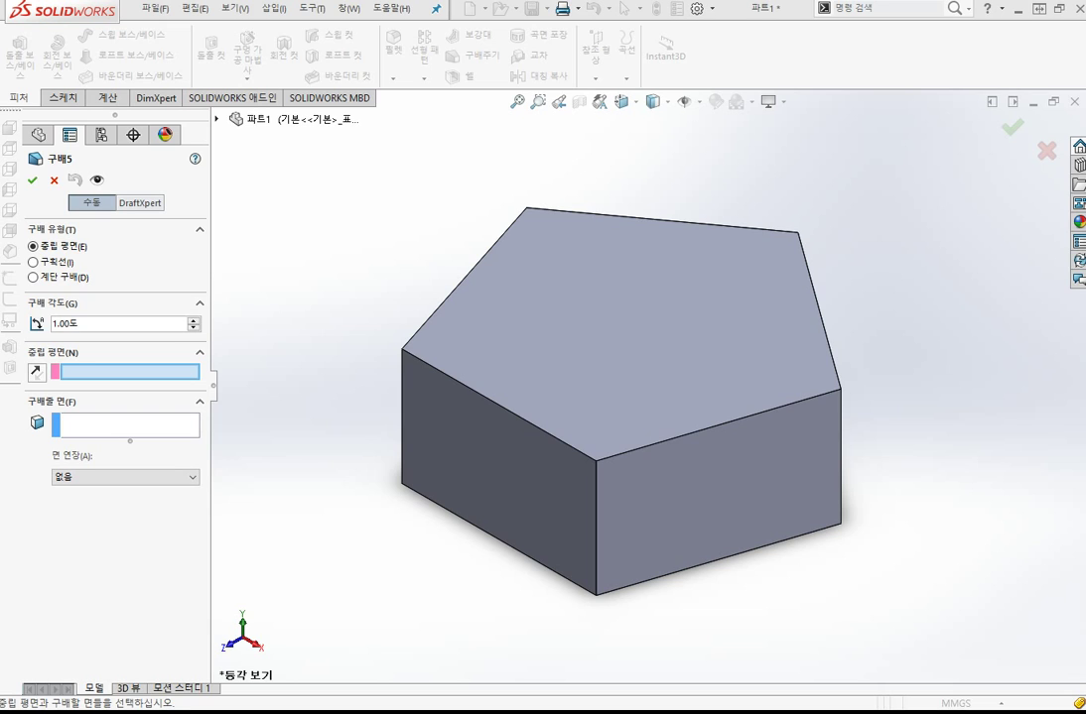
left_click(617, 341)
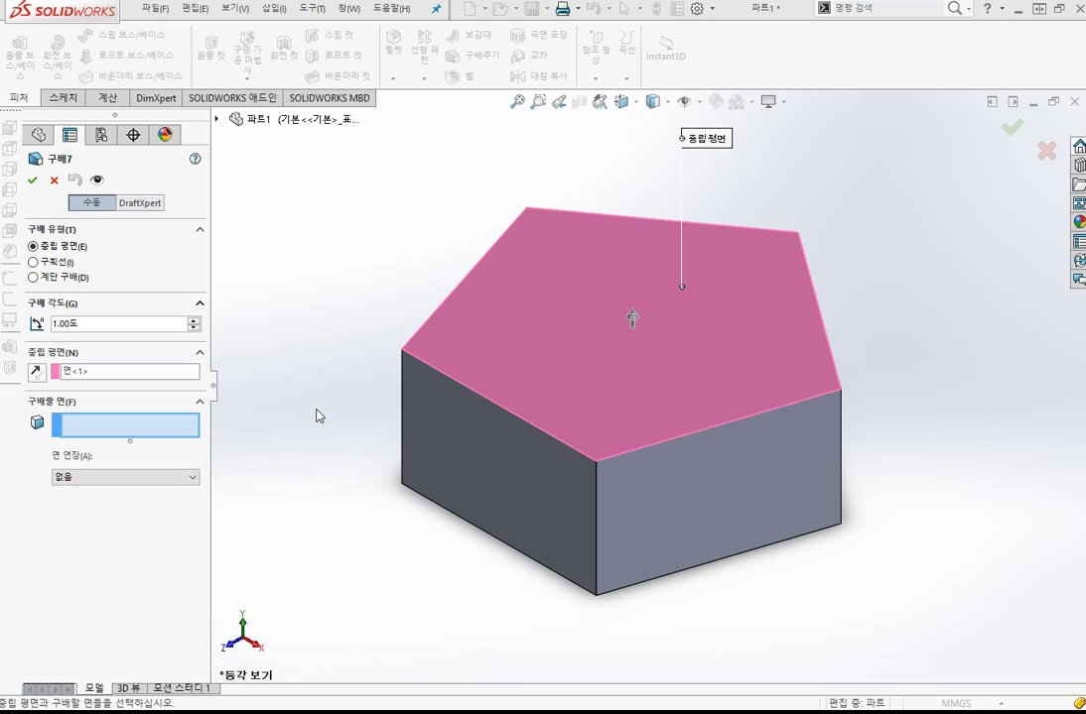
left_click(468, 469)
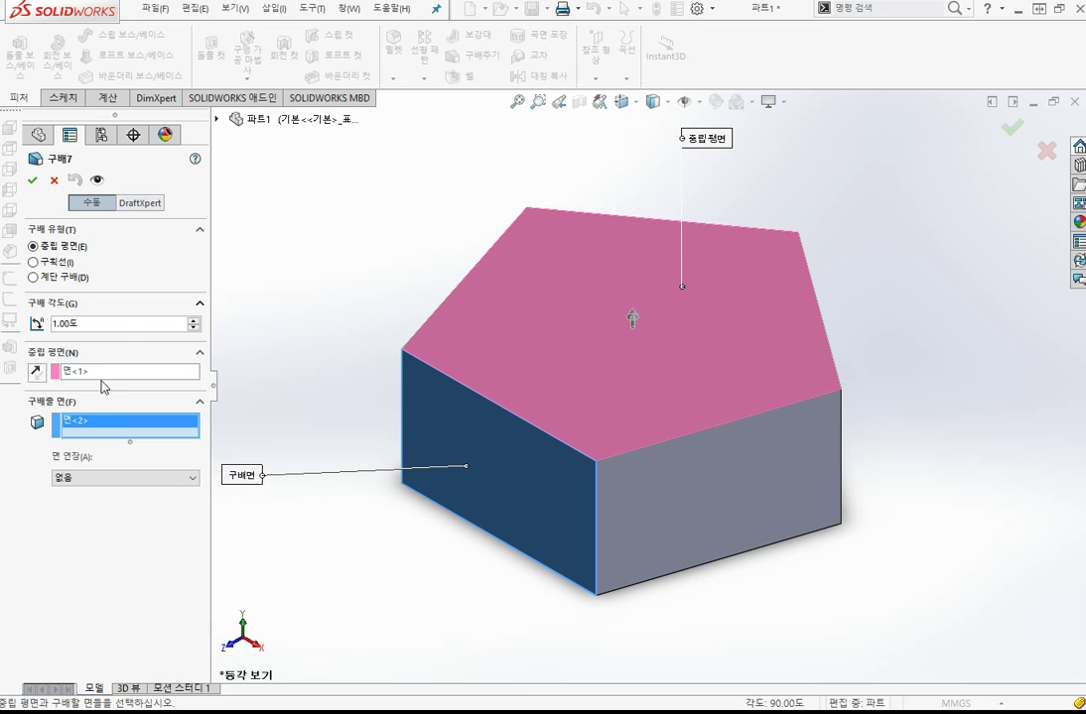
double_click(147, 325)
type("30")
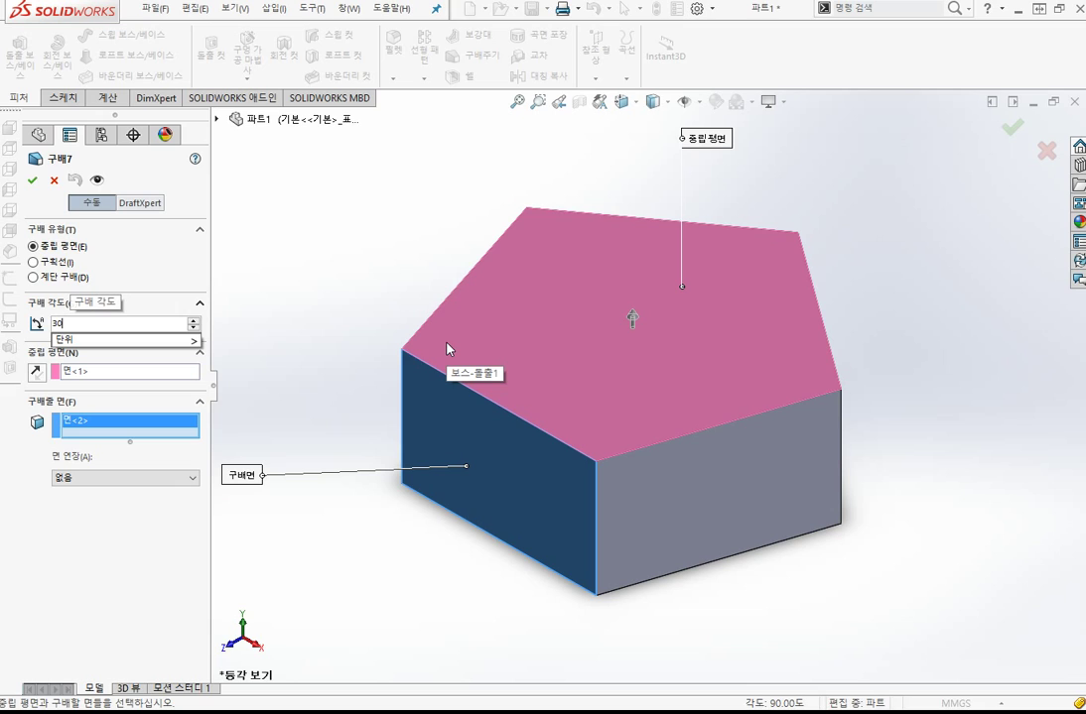
key("Return")
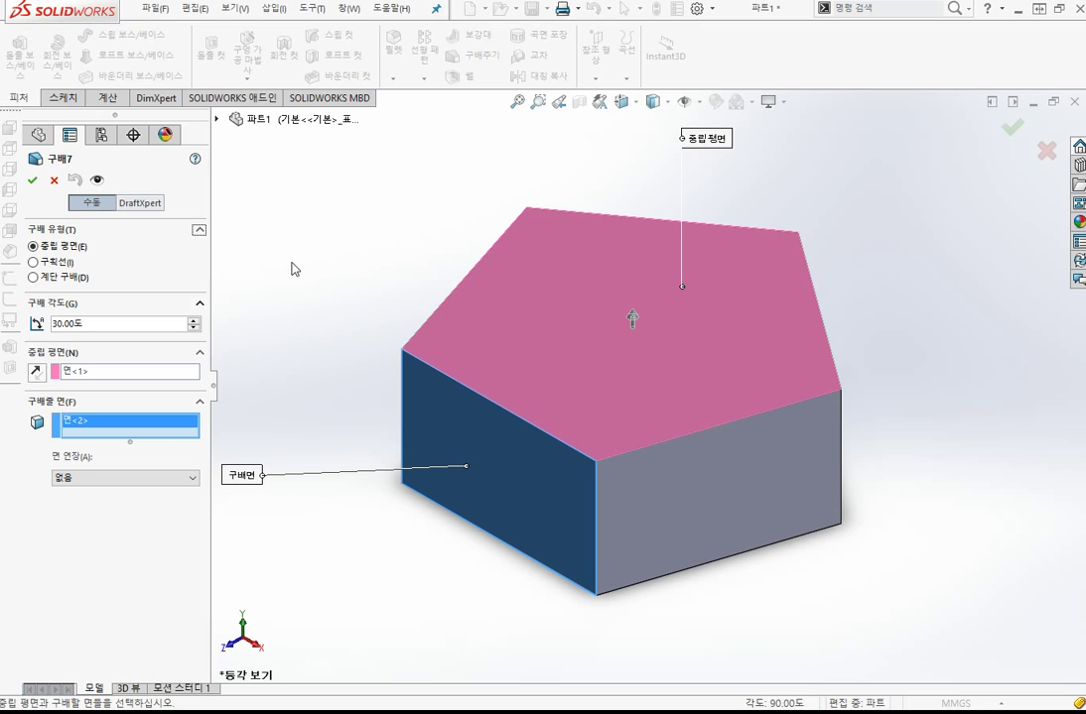
left_click(33, 180)
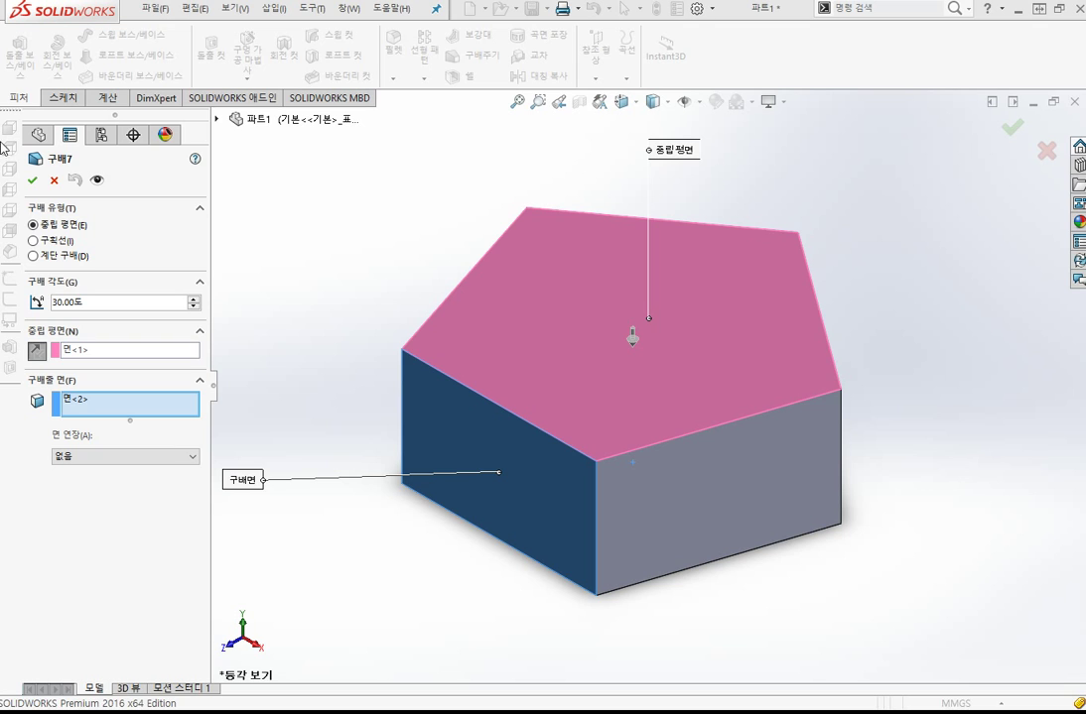
left_click(1045, 150)
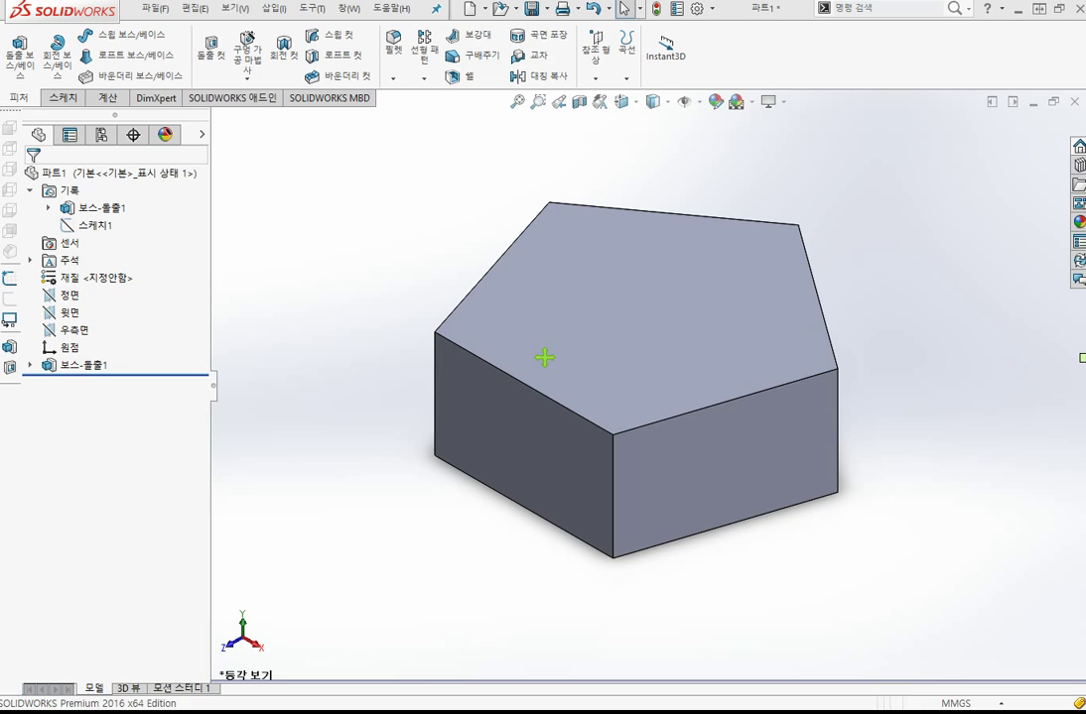
Sketch a slanted line about 111 mm long at about 14° on the front right side face, spanning the block's full width, and finish the sketch
left_click(786, 439)
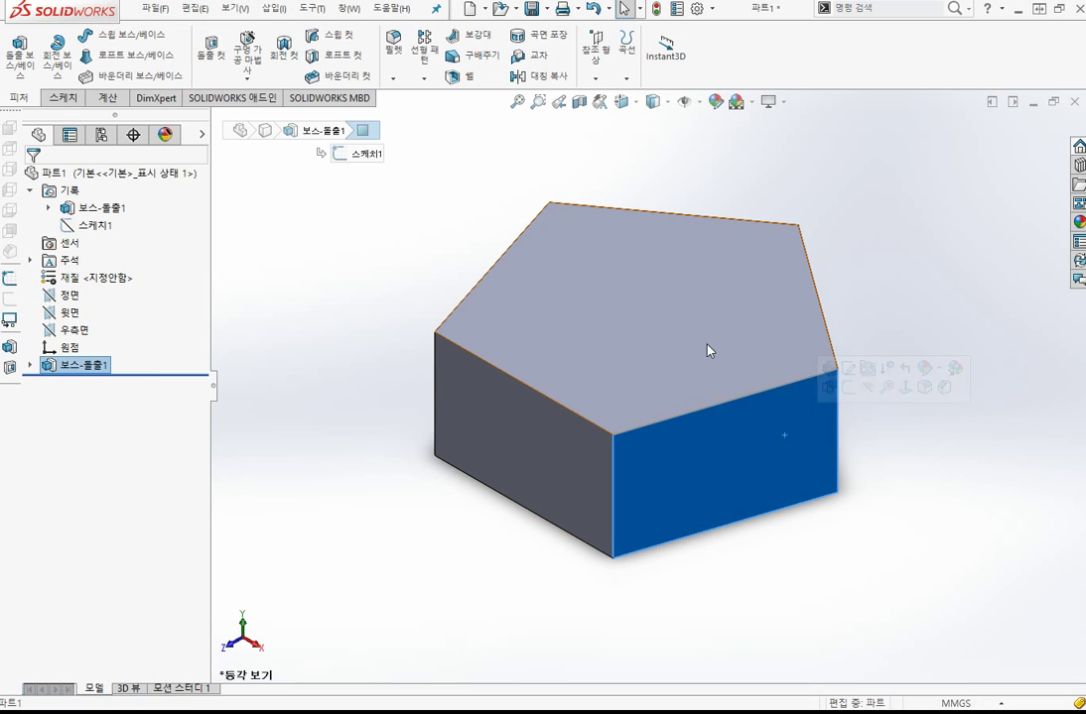
left_click(63, 99)
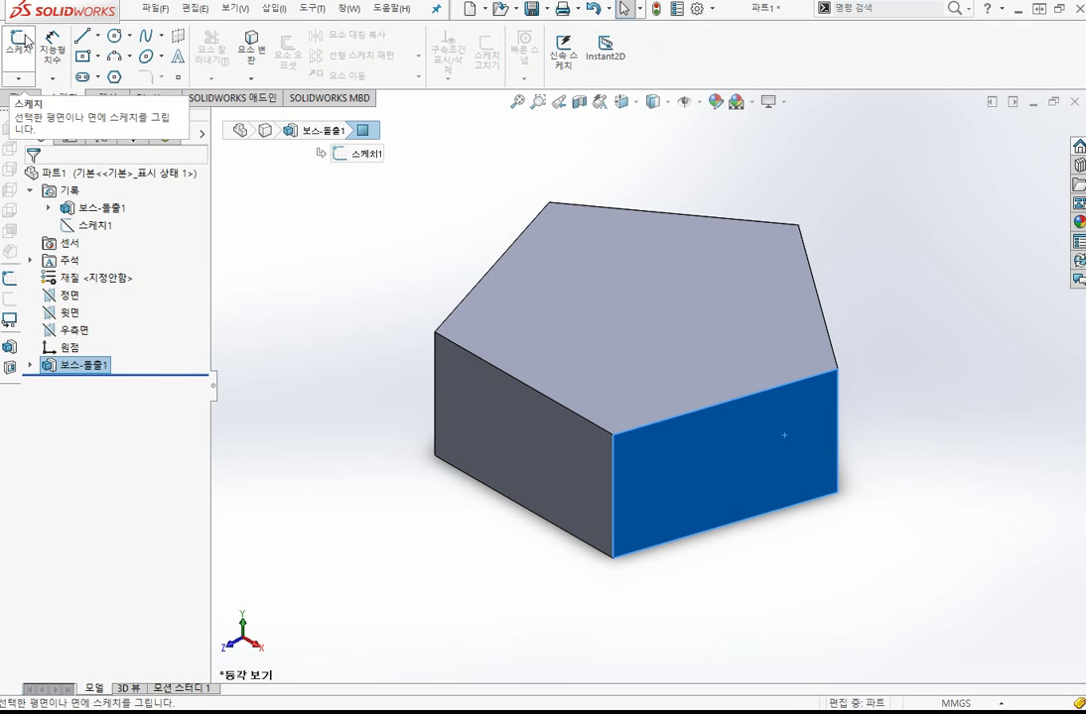
left_click(18, 45)
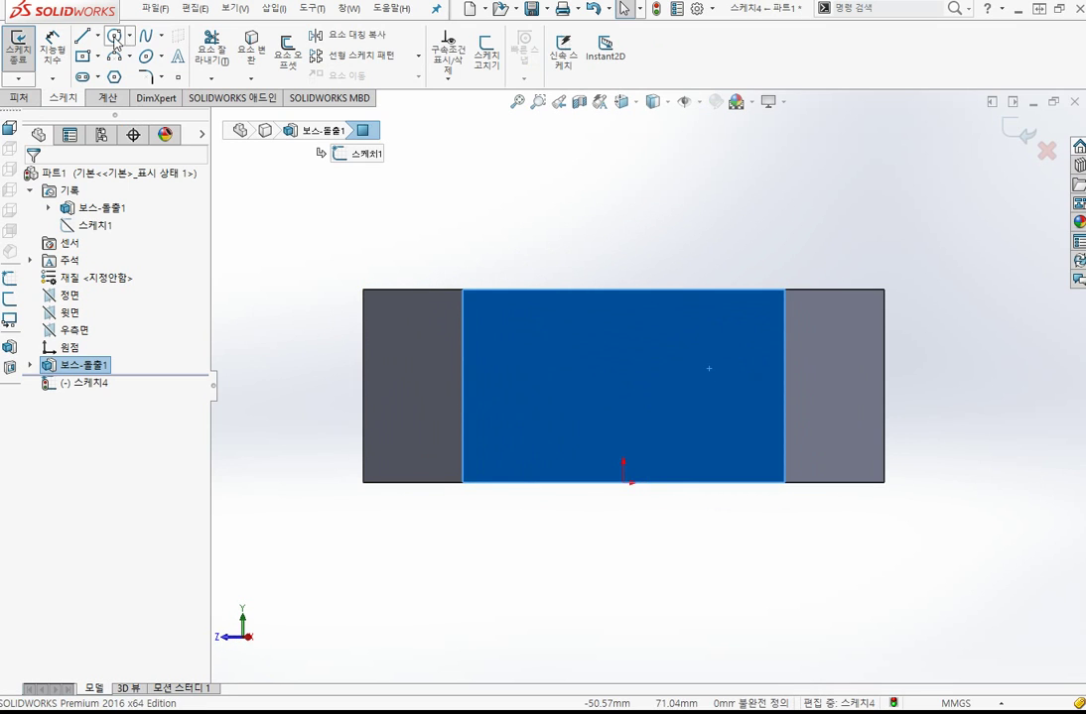
left_click(83, 37)
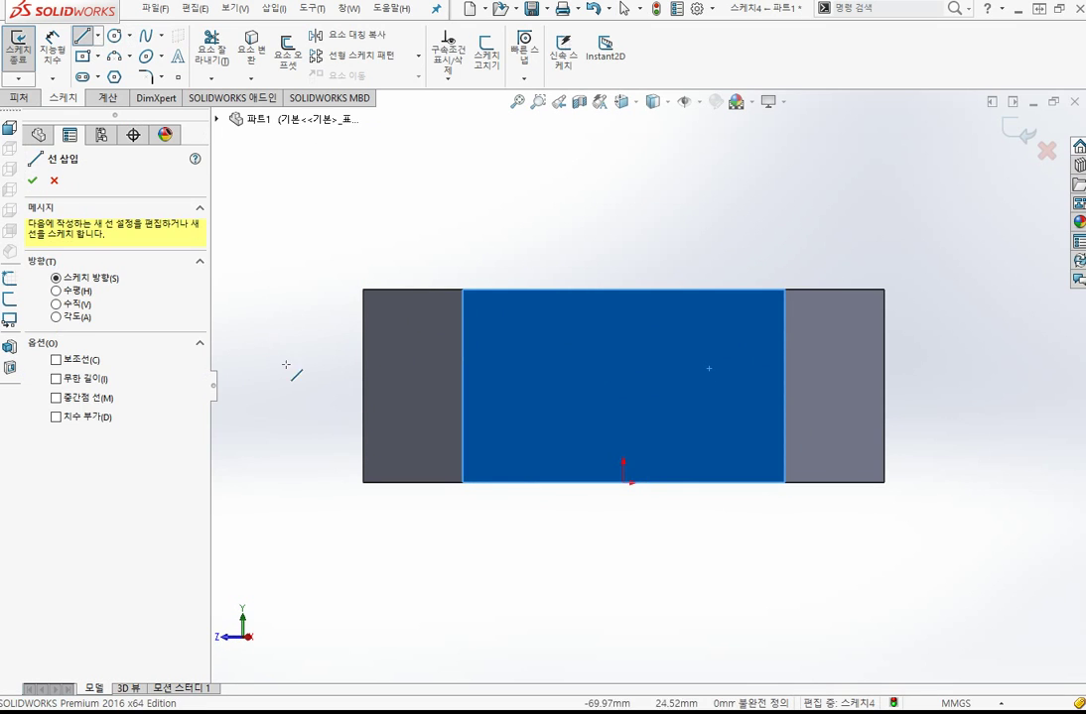
left_click(363, 450)
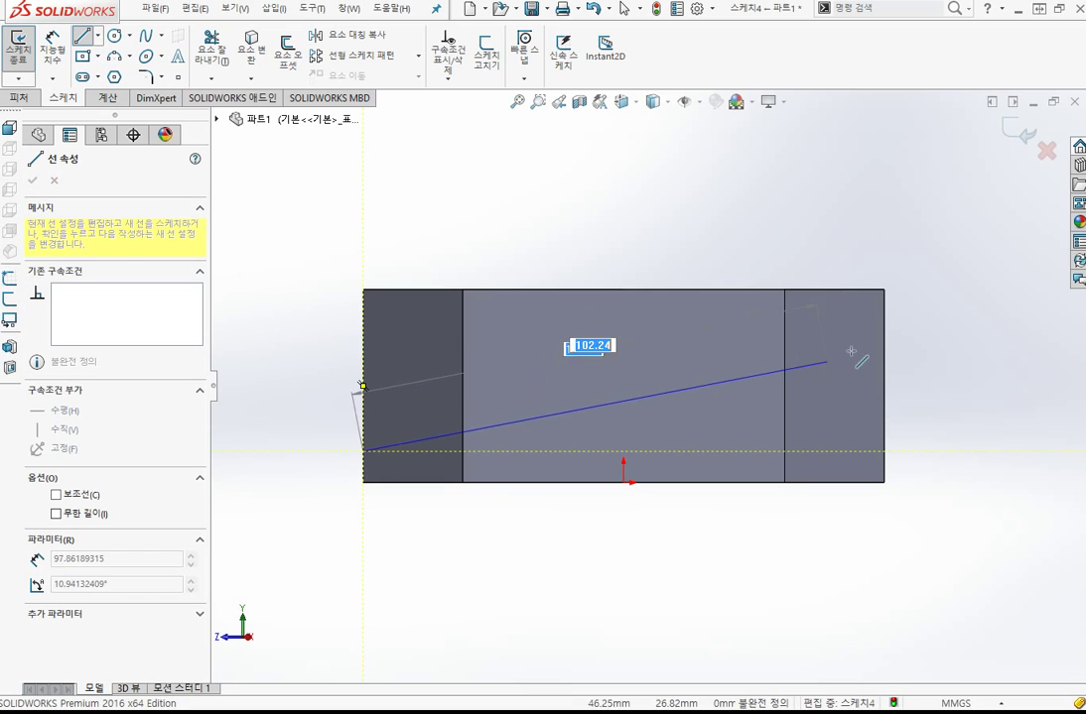
left_click(884, 321)
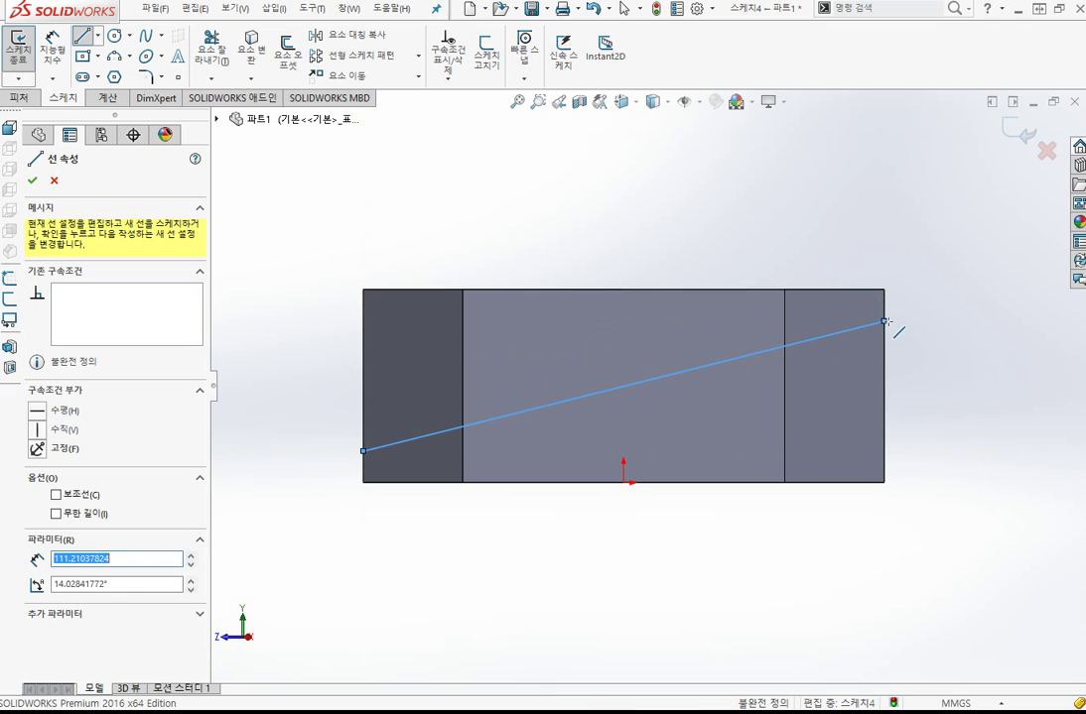
key("Escape")
key("Escape")
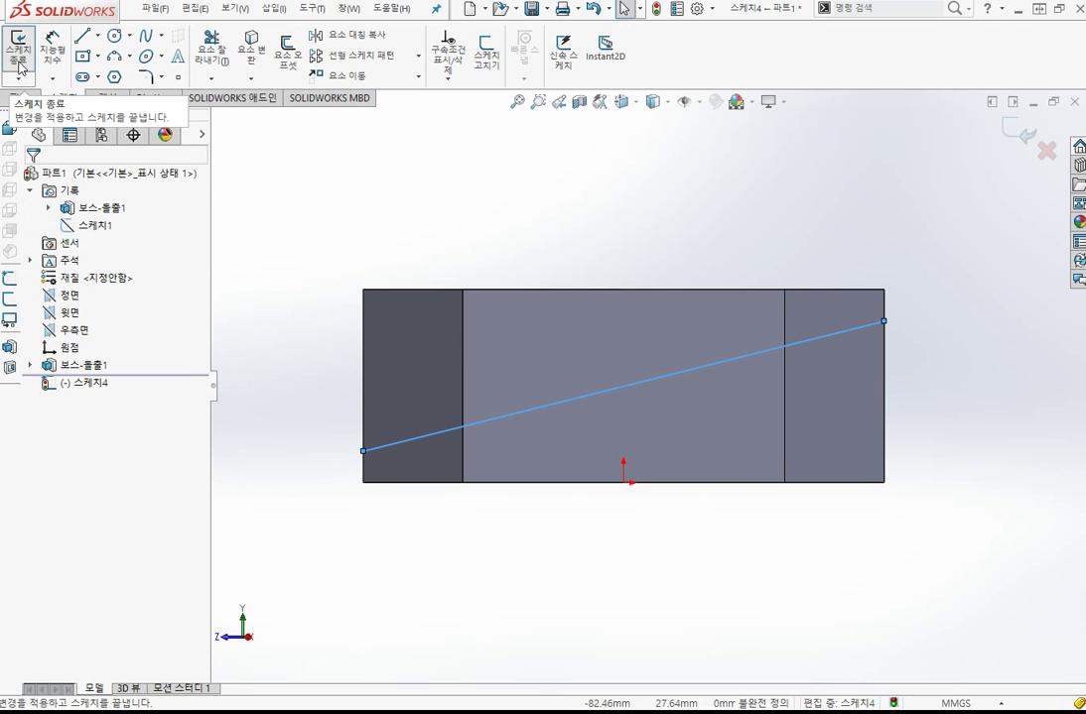
left_click(18, 45)
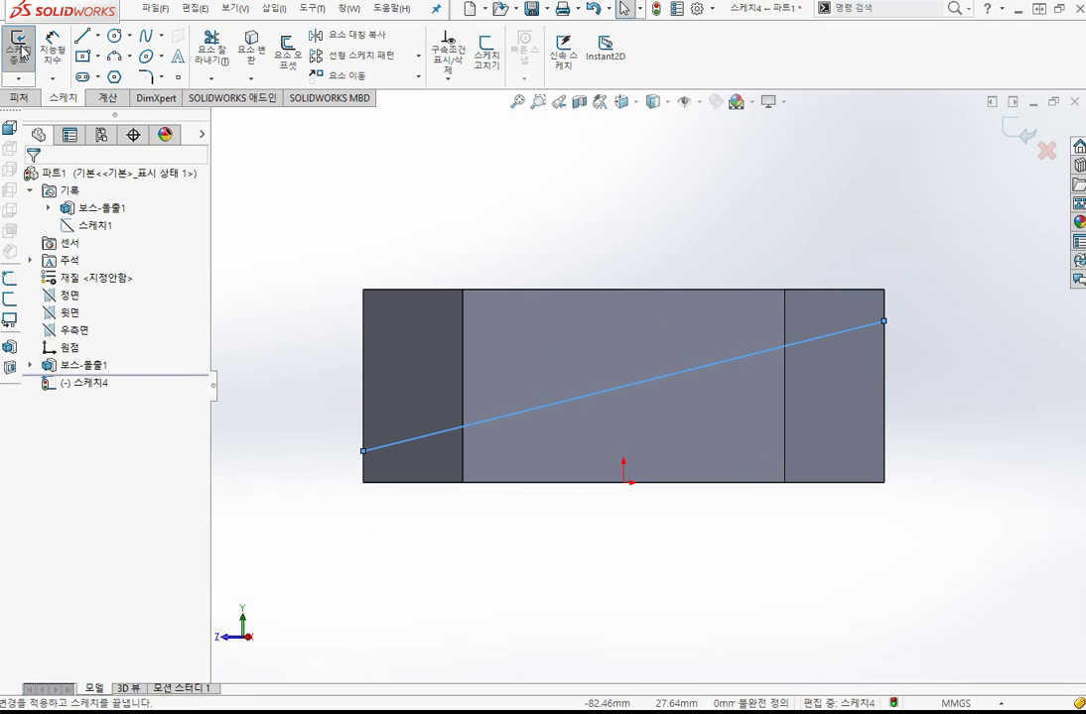
Split all five side faces of the pentagonal block with a projected split line from the slanted line sketch
left_click(20, 98)
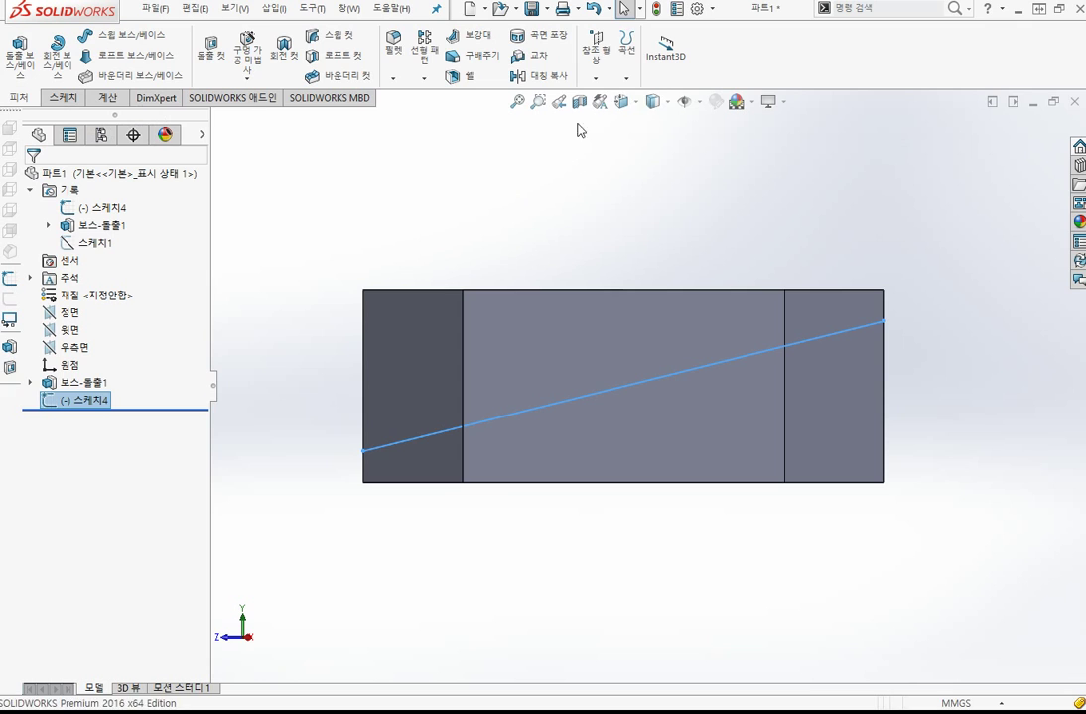
left_click(627, 79)
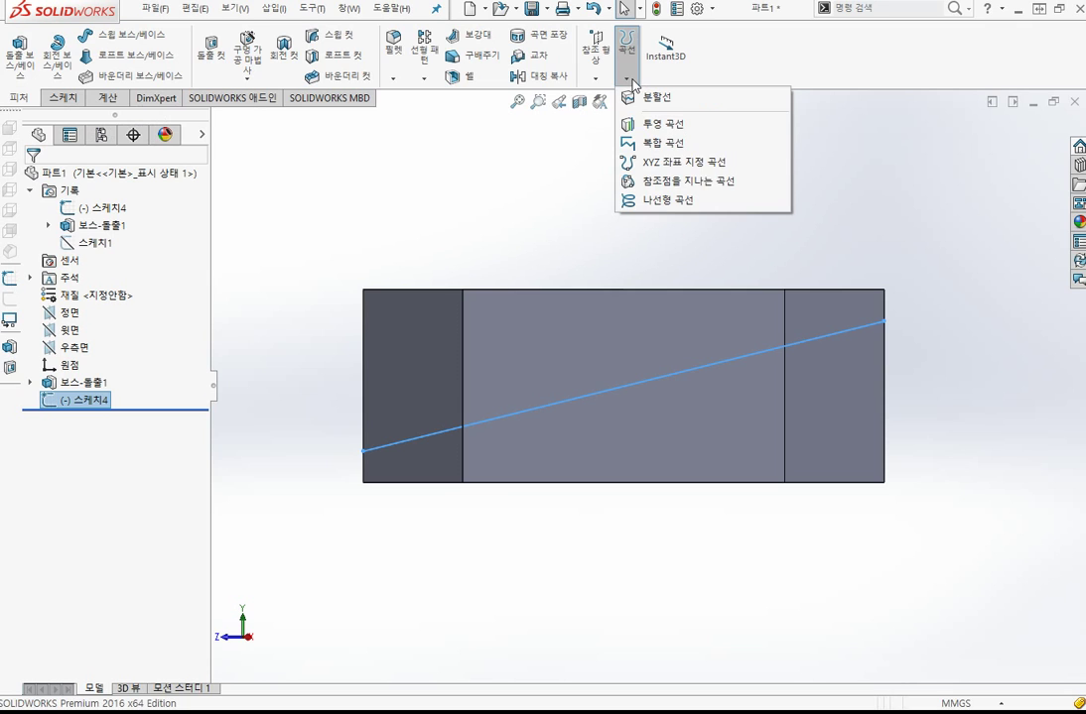
left_click(627, 79)
left_click(627, 80)
left_click(650, 97)
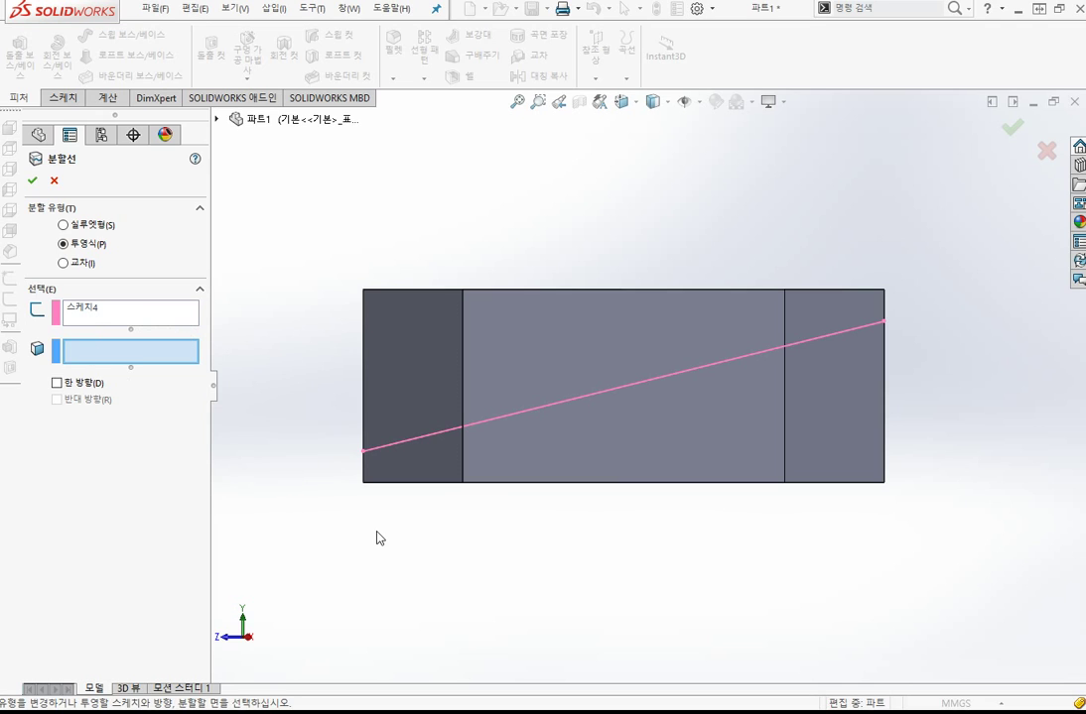
left_click(413, 385)
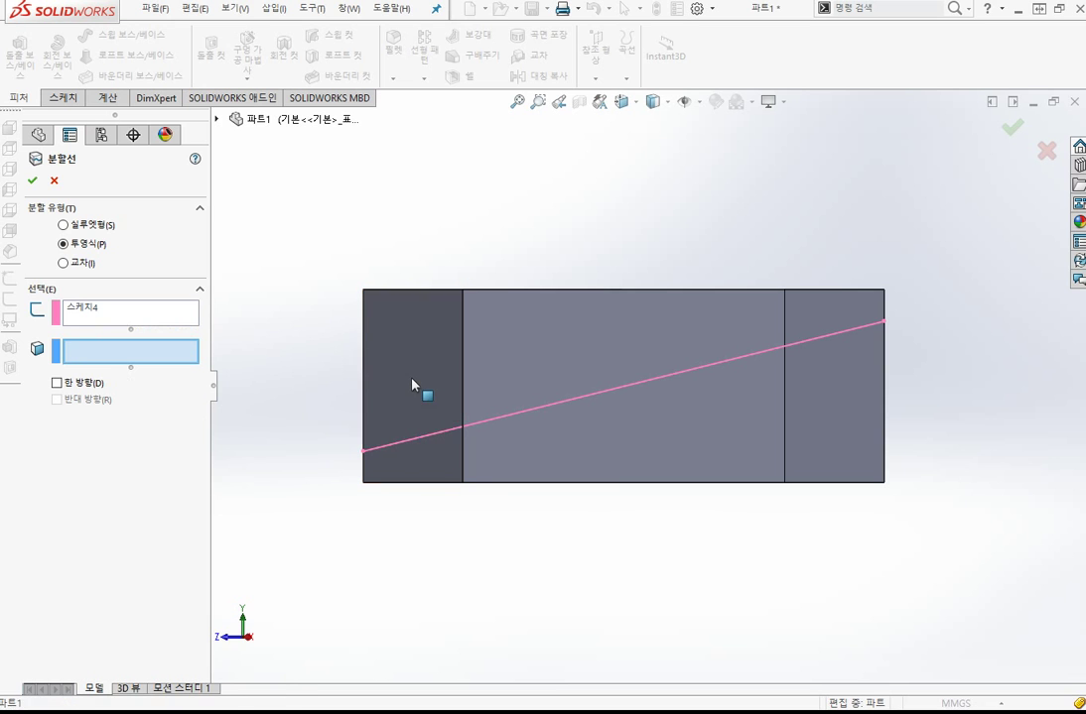
left_click(559, 345)
left_click(833, 410)
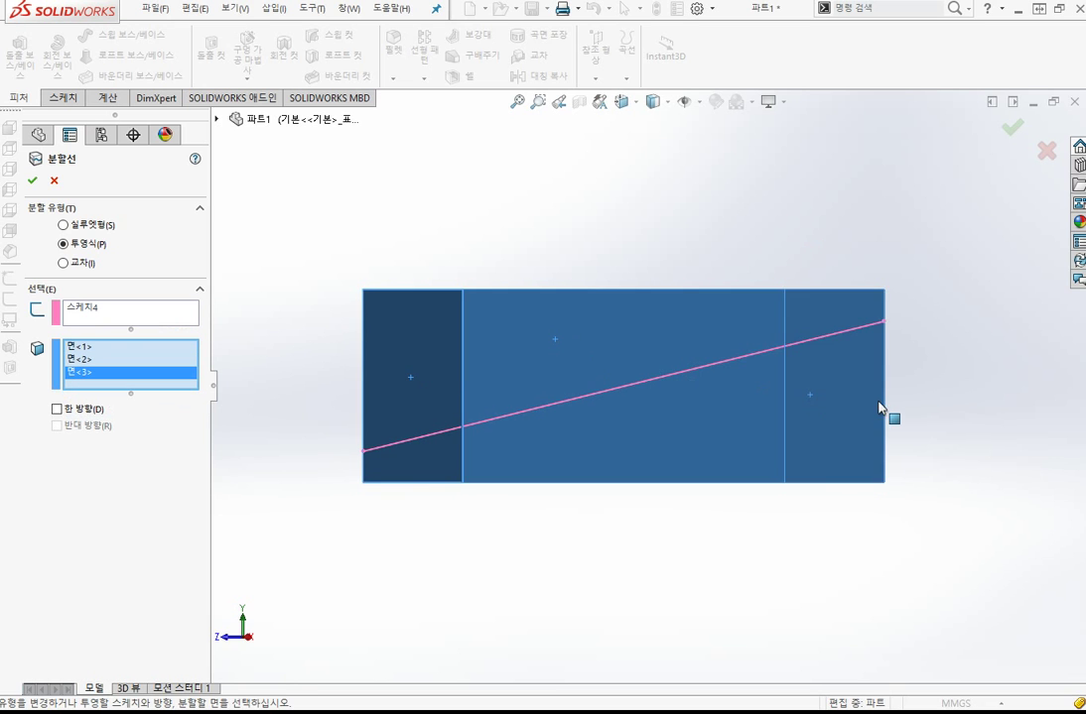
middle_click_drag(887, 422, 635, 506)
left_click(814, 416)
middle_click_drag(814, 416, 866, 486)
left_click(853, 339)
middle_click_drag(640, 319, 592, 285)
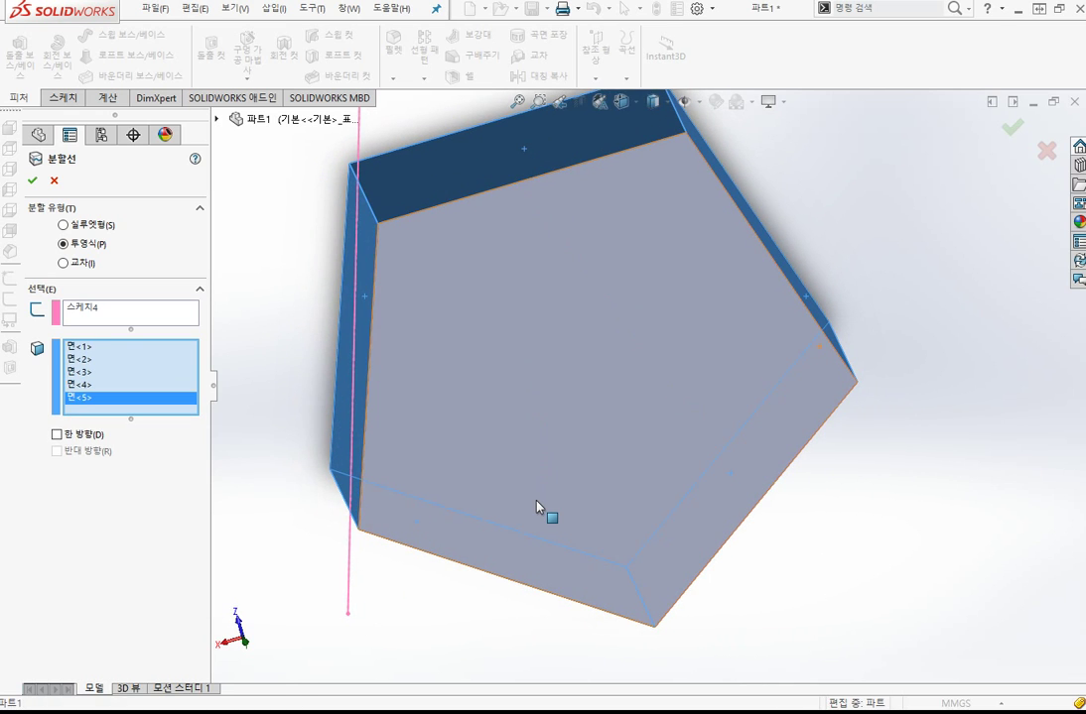
key("ctrl+7")
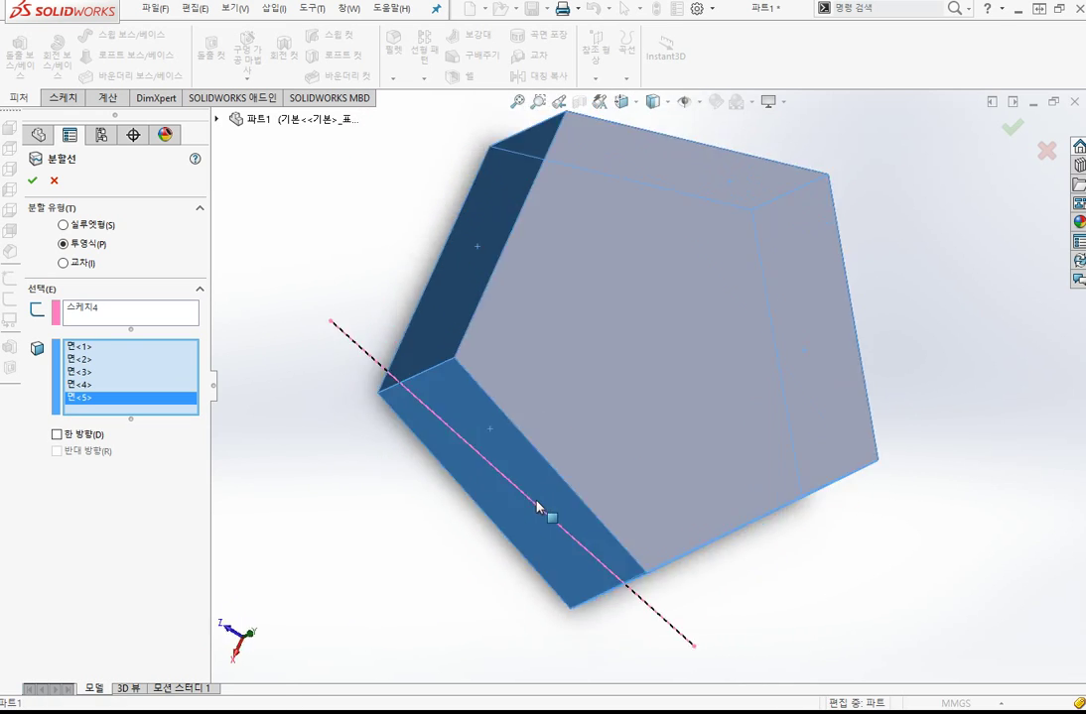
left_click(36, 179)
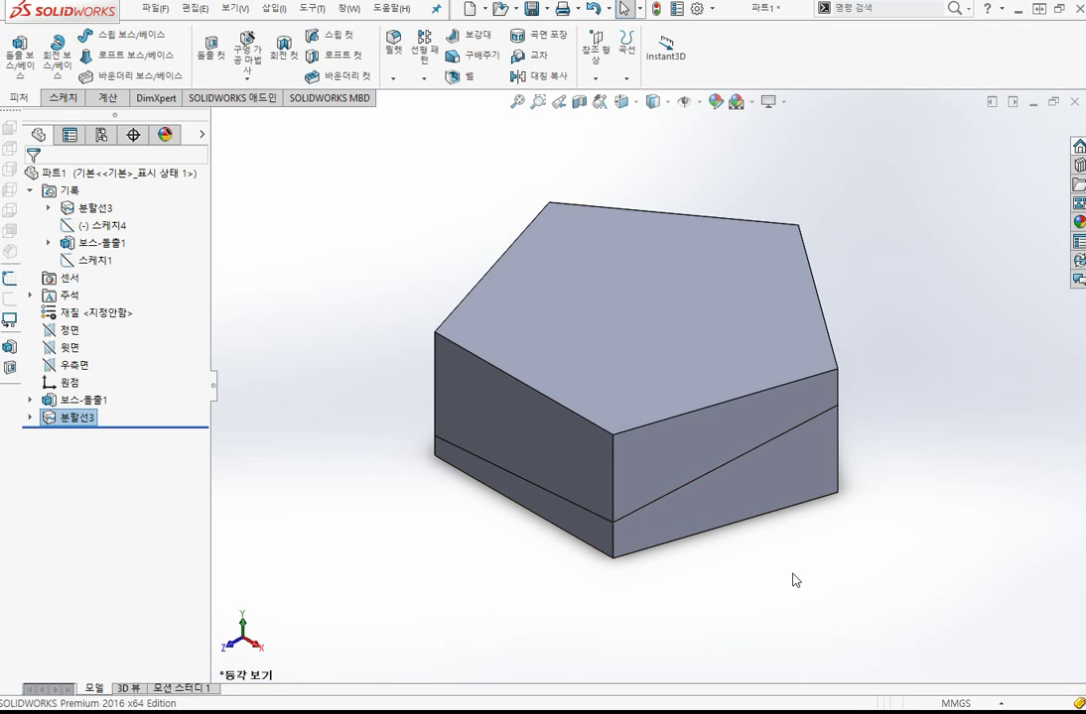
Apply a 30° parting-line draft (구획선) along the five split edges, with the top face as pull direction
middle_click_drag(794, 577, 657, 584)
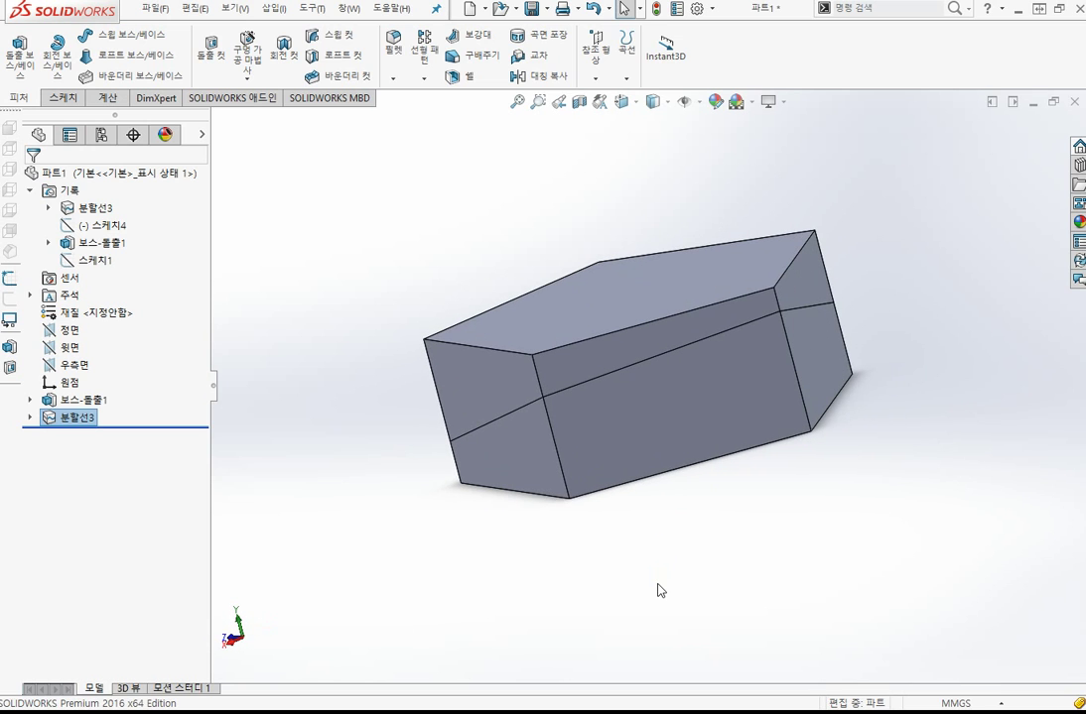
key("ctrl+7")
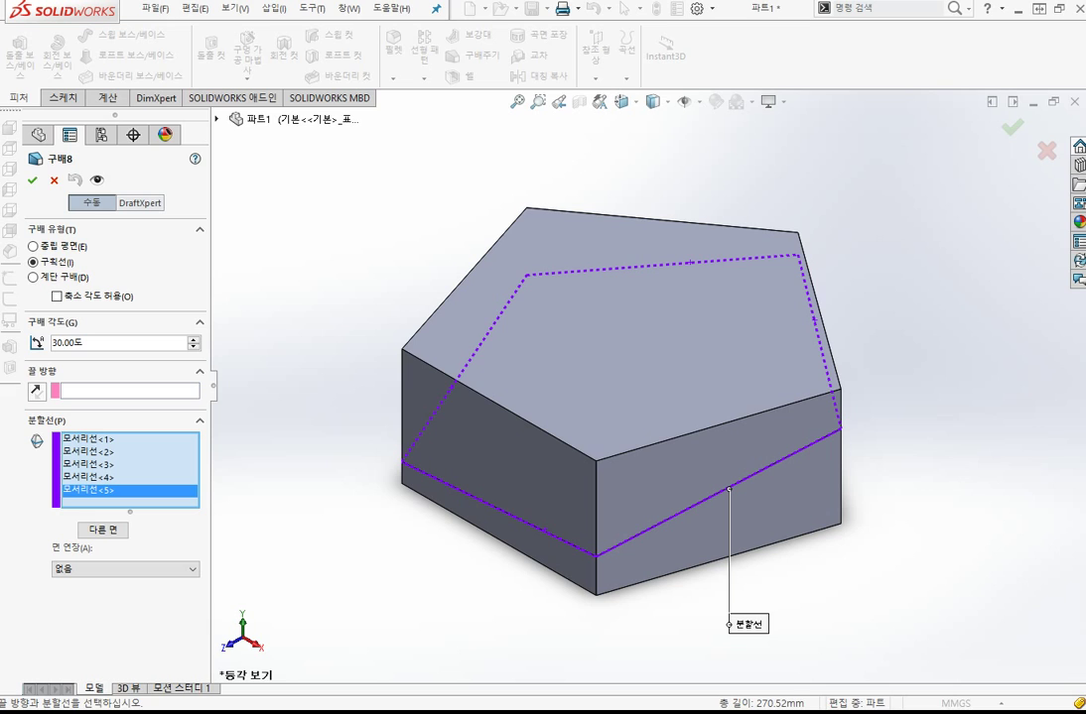
left_click(150, 390)
left_click(598, 330)
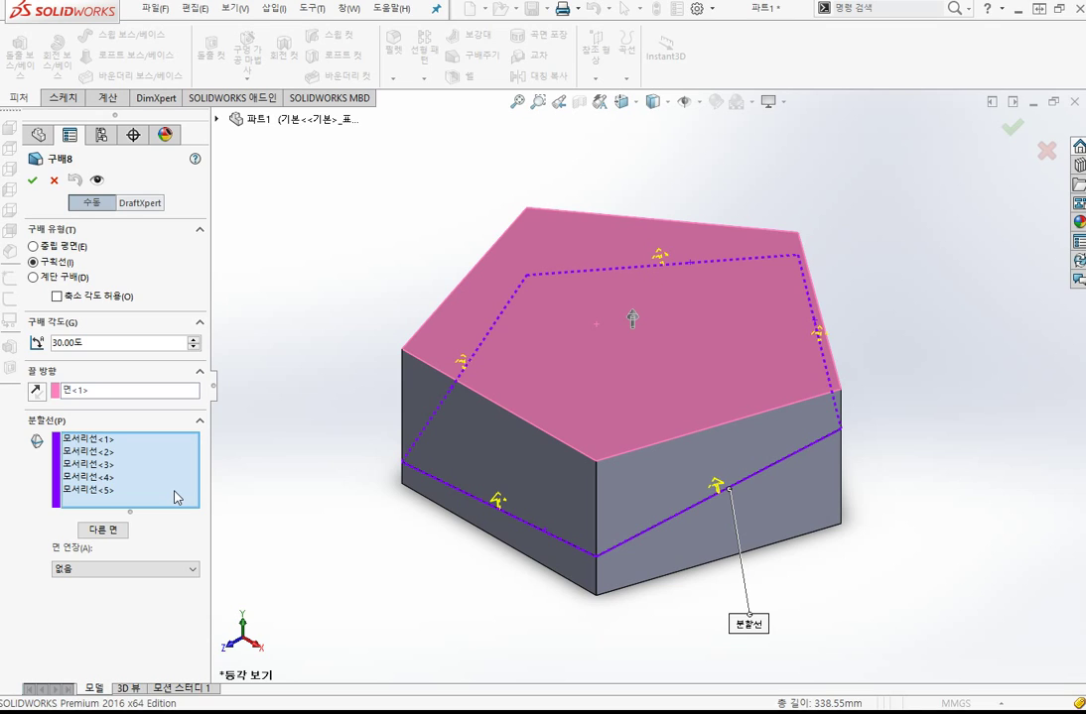
left_click(33, 182)
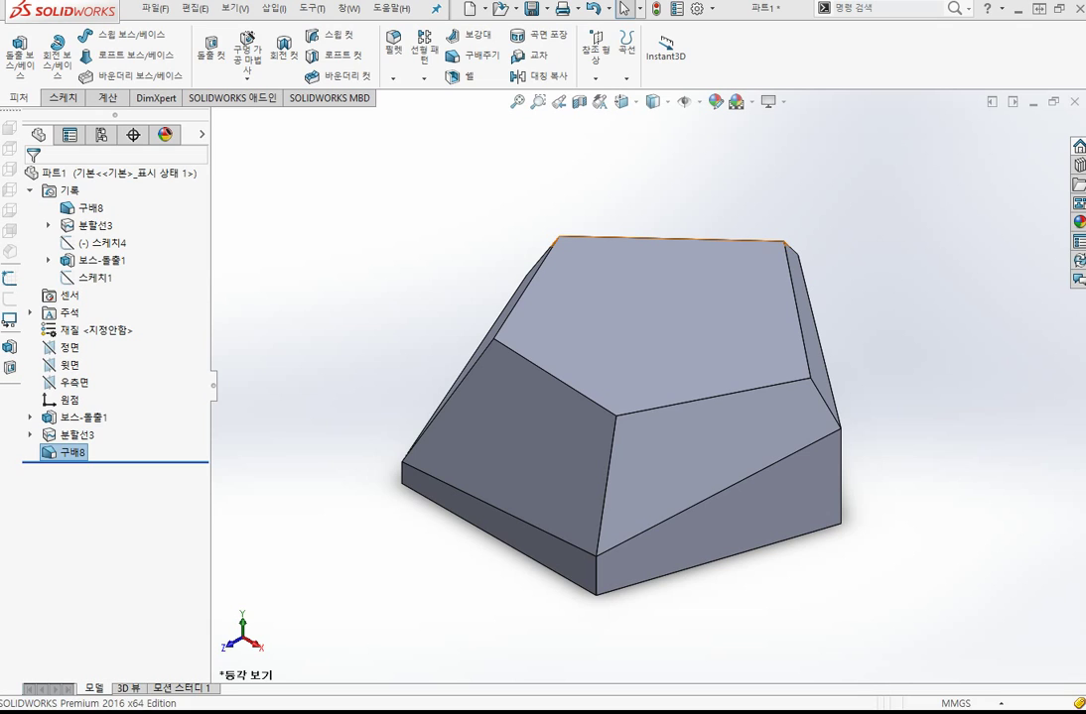
Undo the parting-line draft and the split line, and delete the slanted line sketch
left_click(82, 453)
left_click(81, 453)
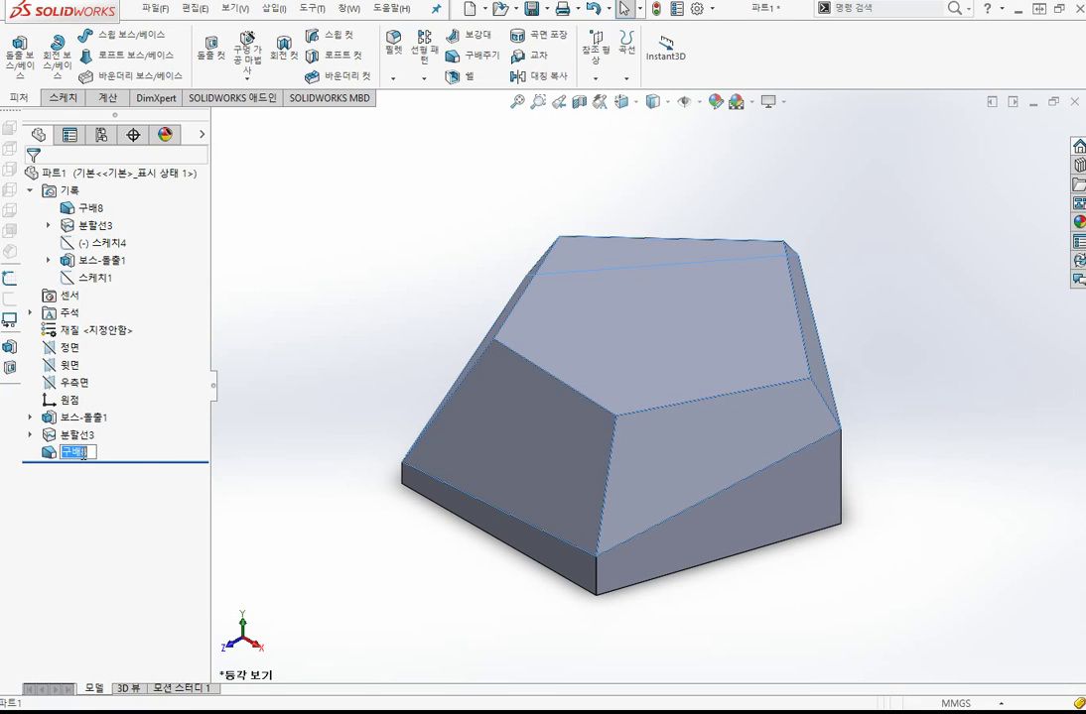
left_click(138, 453)
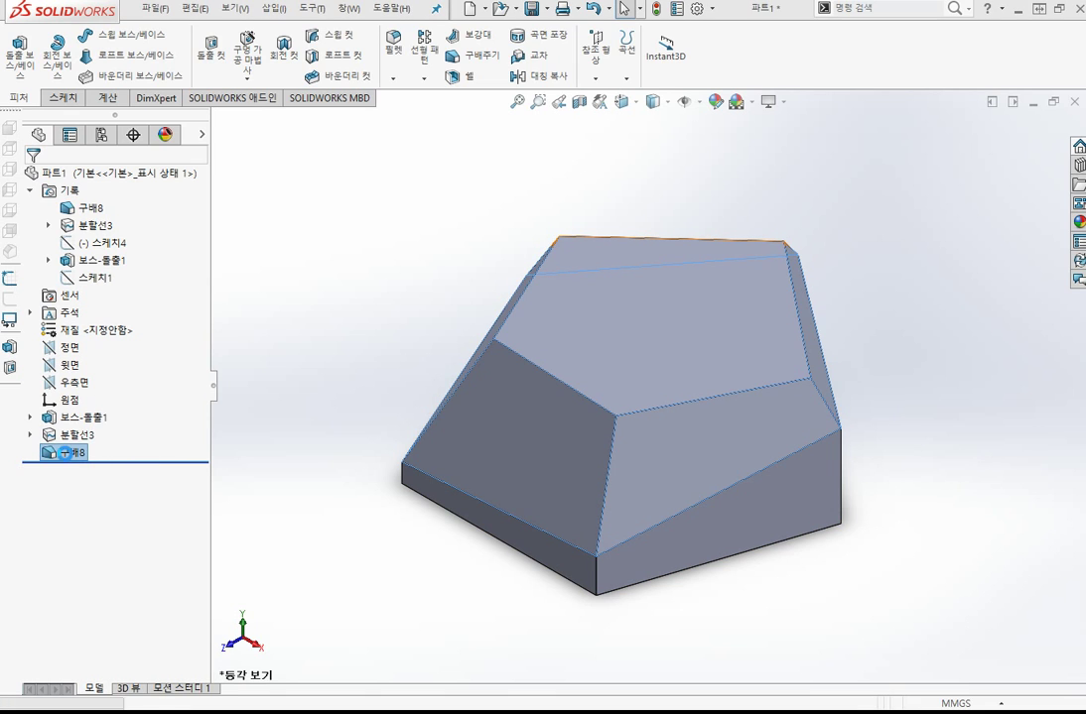
key("ctrl+z")
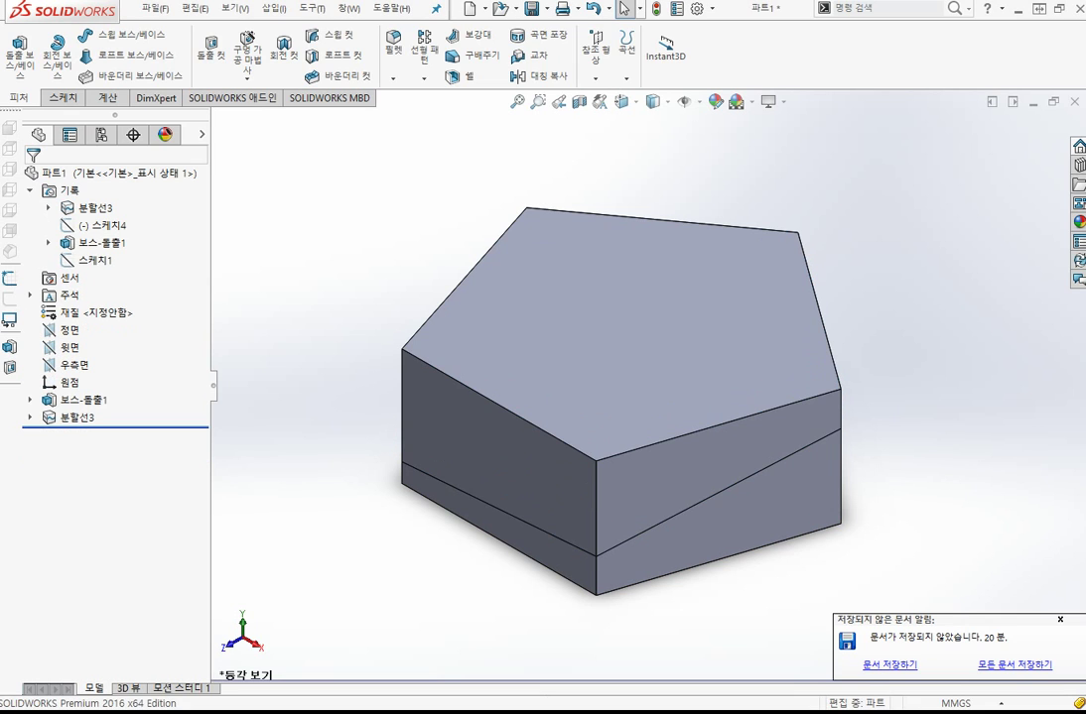
left_click(80, 419)
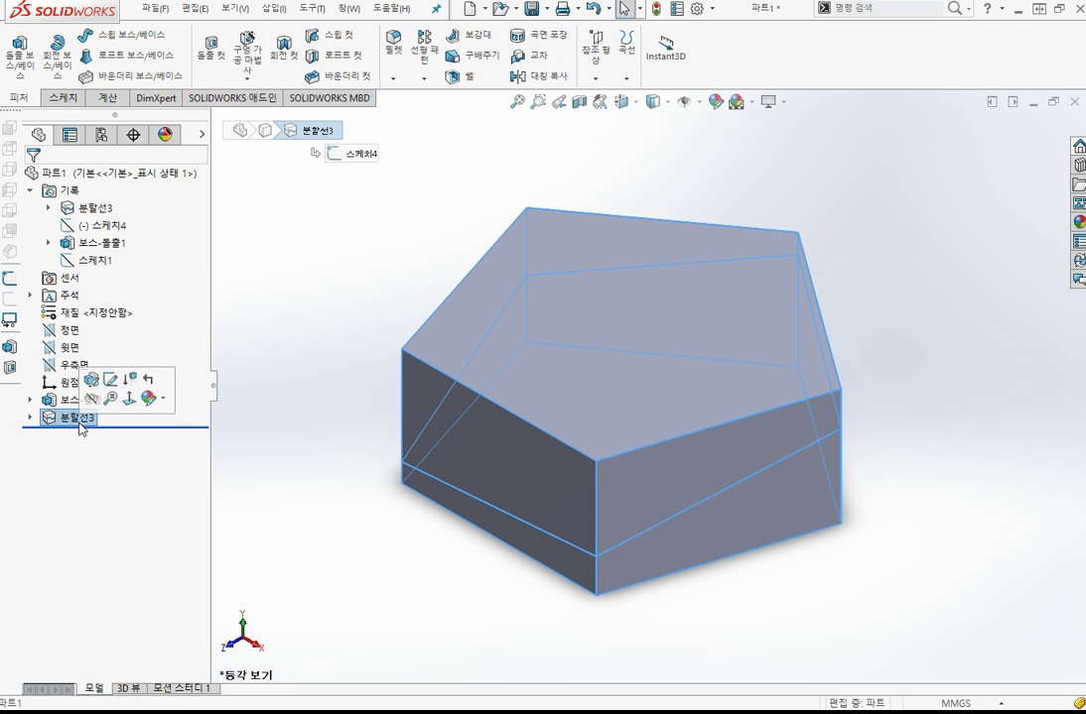
key("ctrl+z")
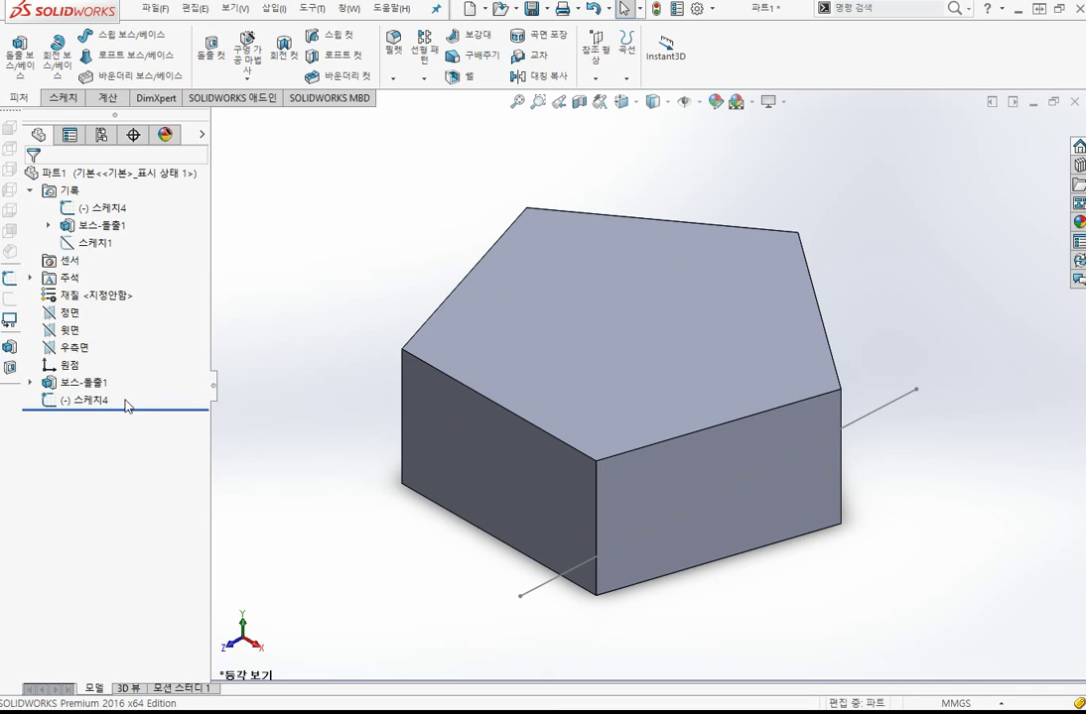
left_click(99, 403)
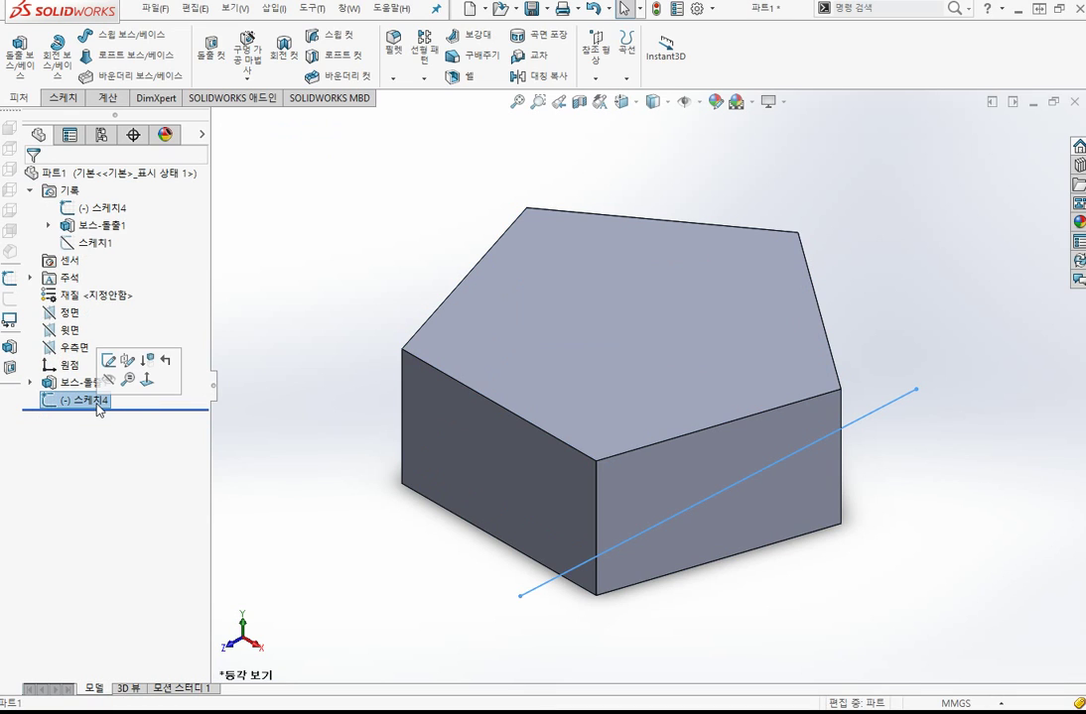
key("Delete")
Sketch an eight-segment zigzag line across the block's full width on the front right side face, ending with a segment about 15 mm long
left_click(62, 97)
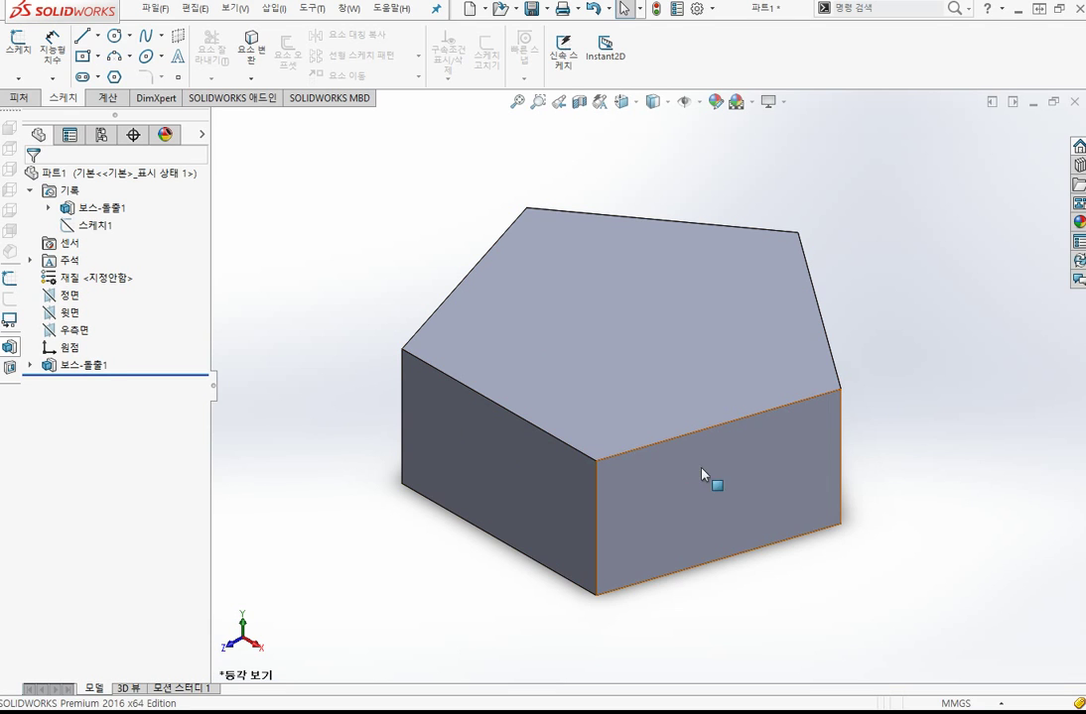
left_click(623, 485)
key("ctrl+8")
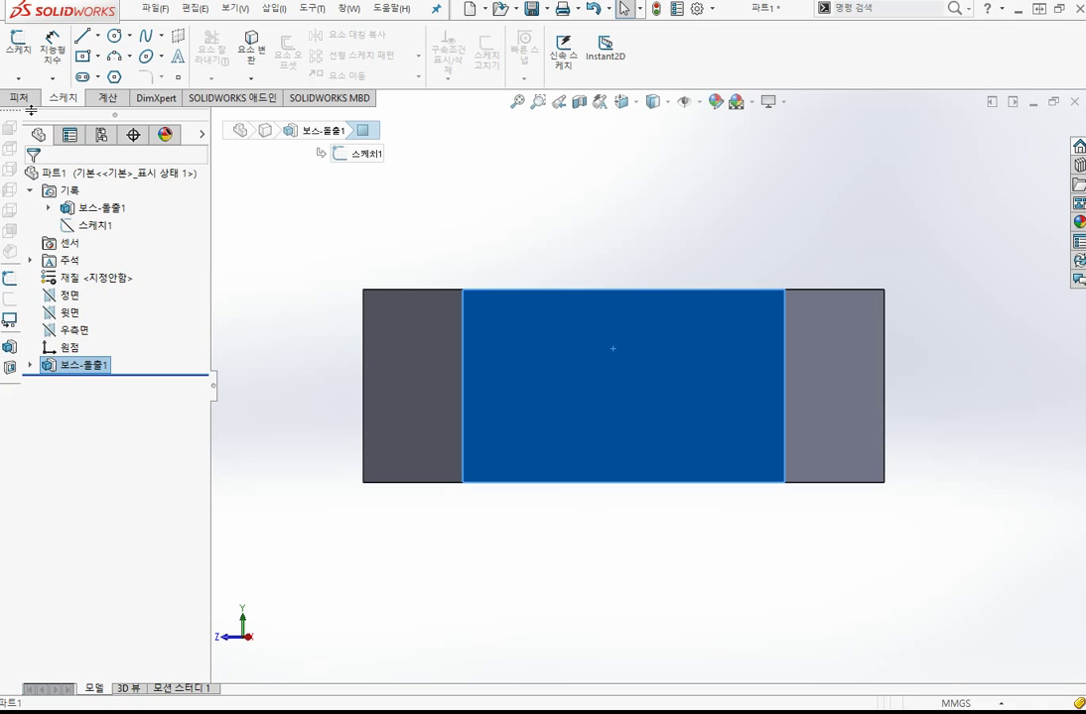
left_click(20, 44)
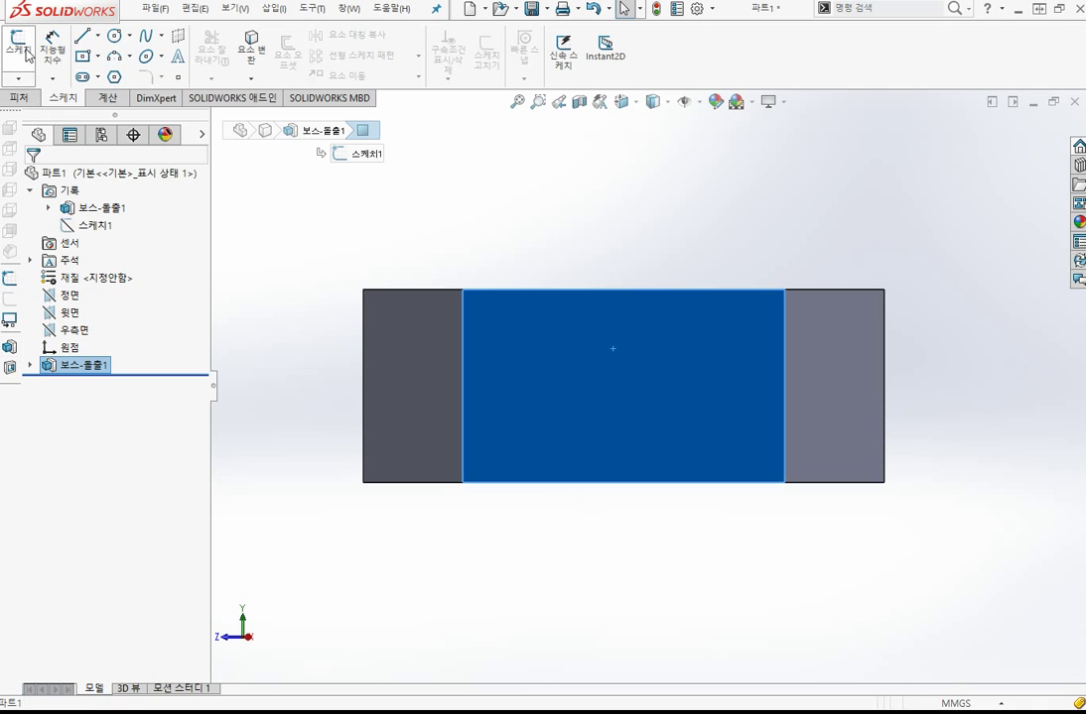
left_click(88, 38)
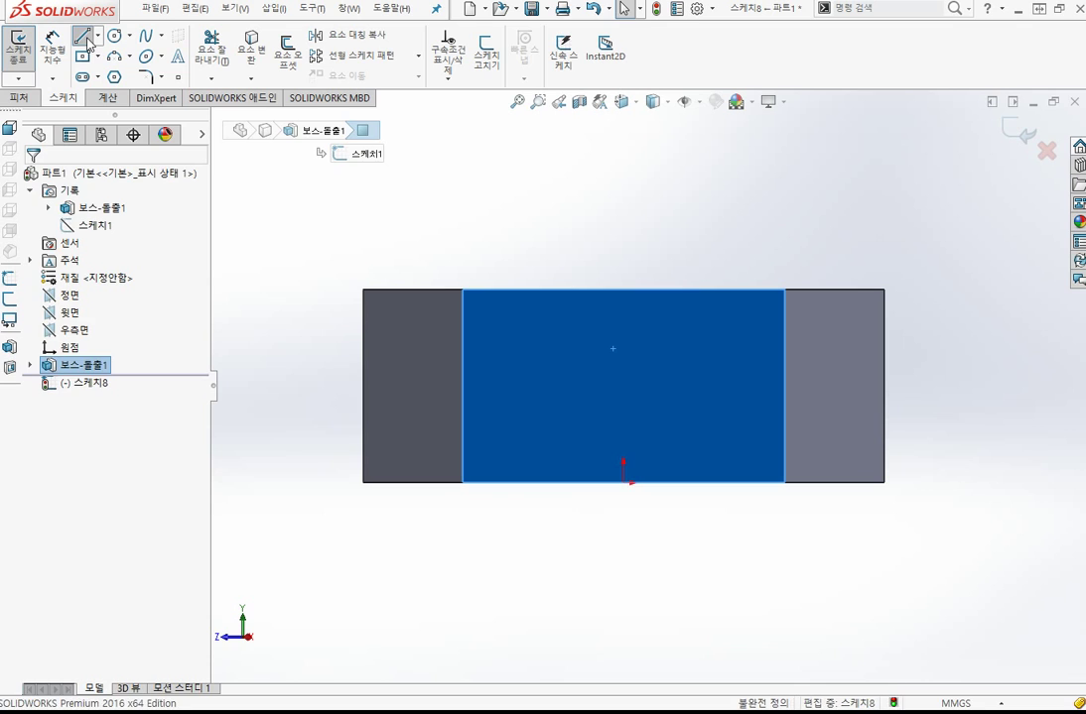
left_click(364, 453)
left_click(411, 454)
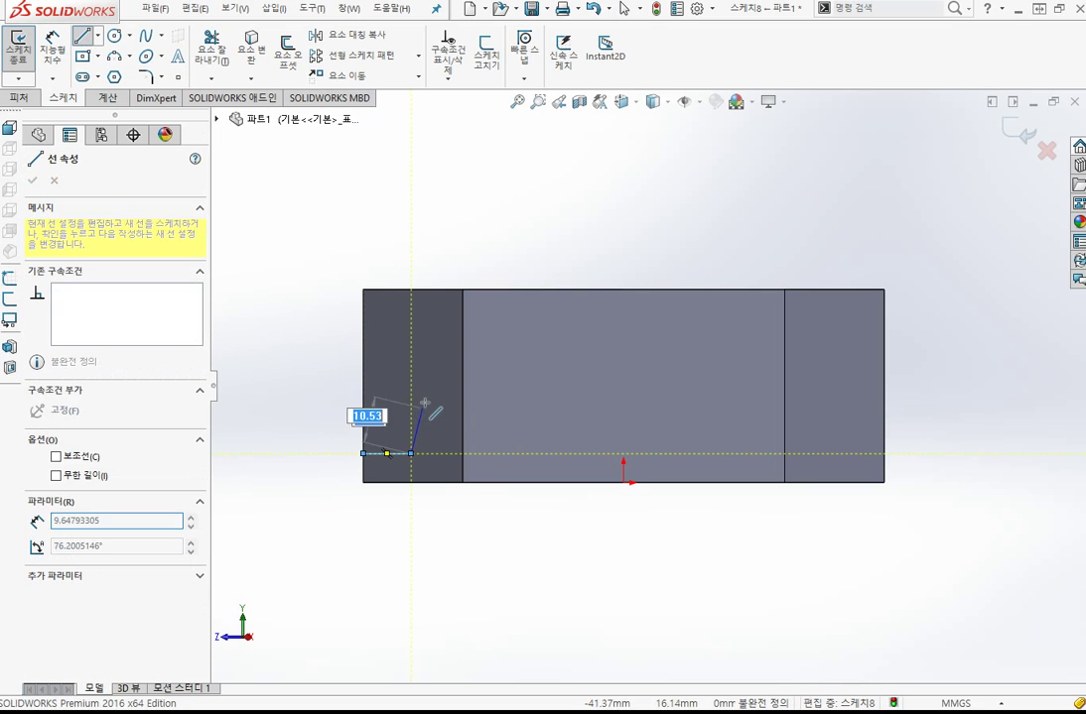
left_click(424, 400)
left_click(496, 399)
left_click(539, 365)
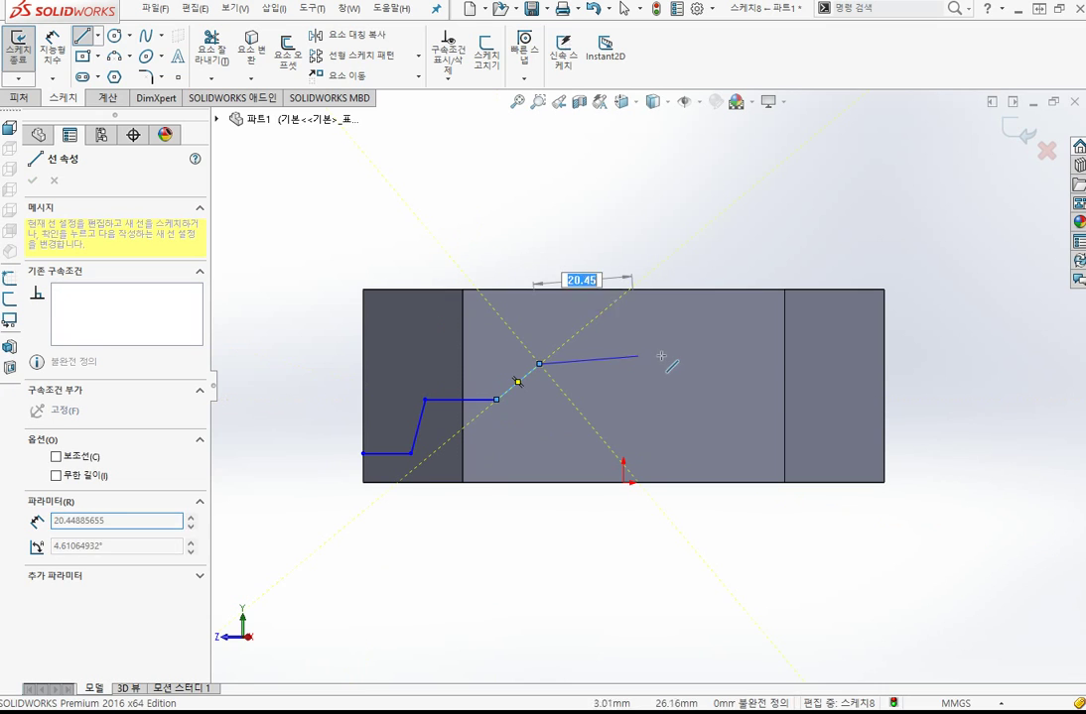
left_click(670, 364)
left_click(732, 391)
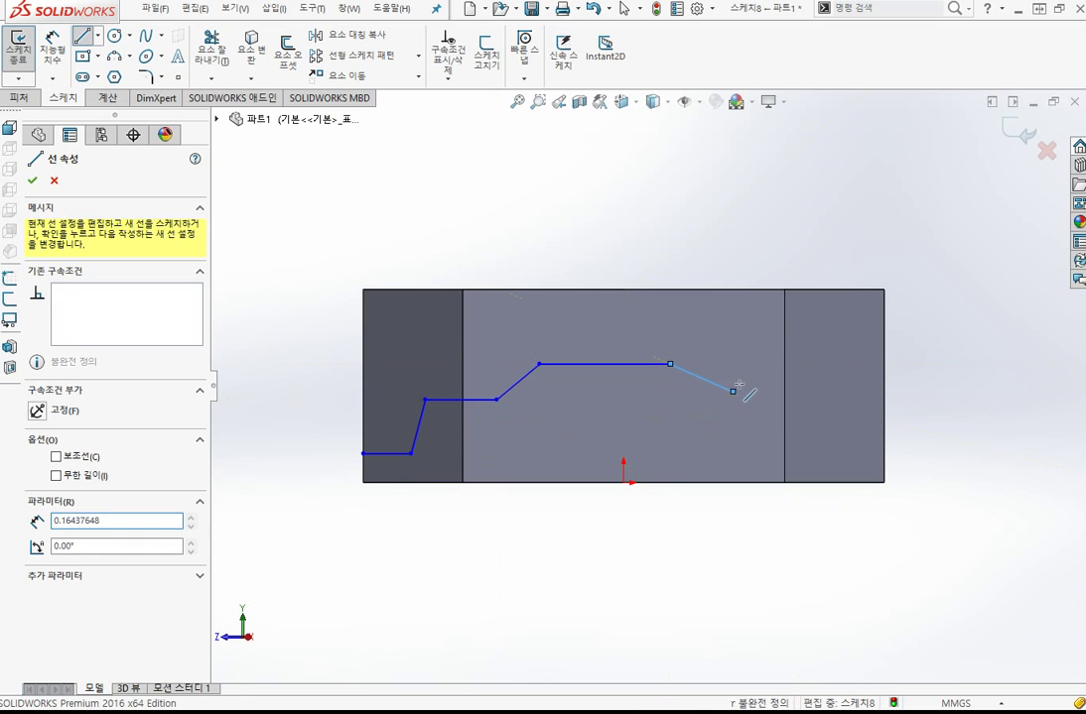
left_click(814, 338)
double_click(883, 315)
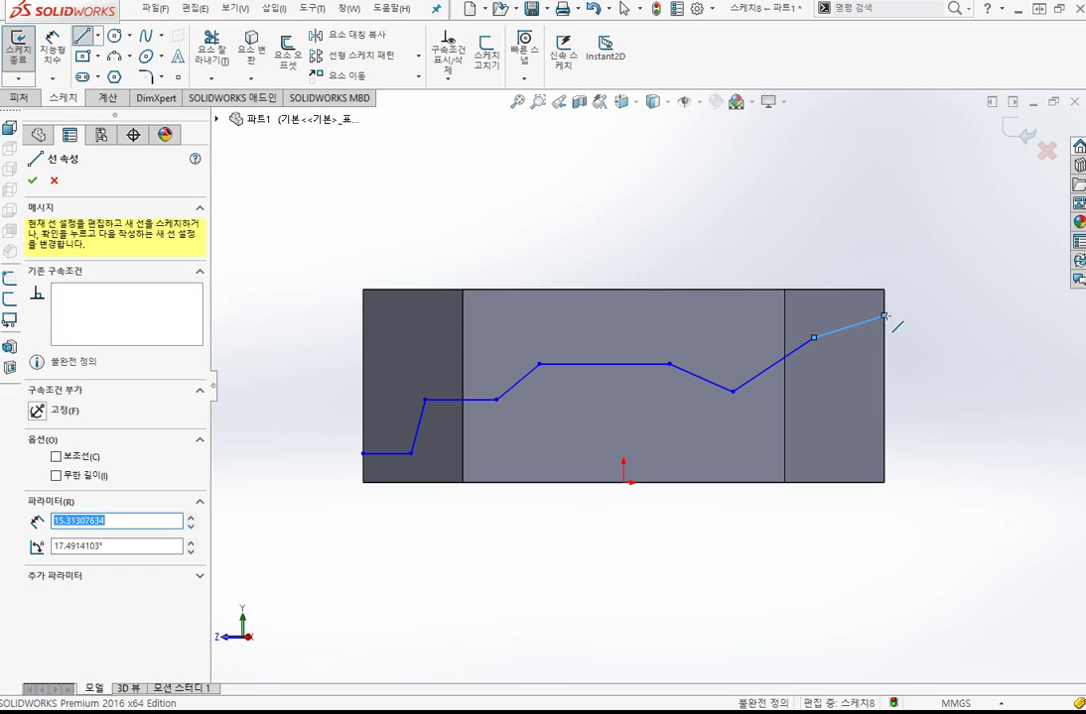
key("Escape")
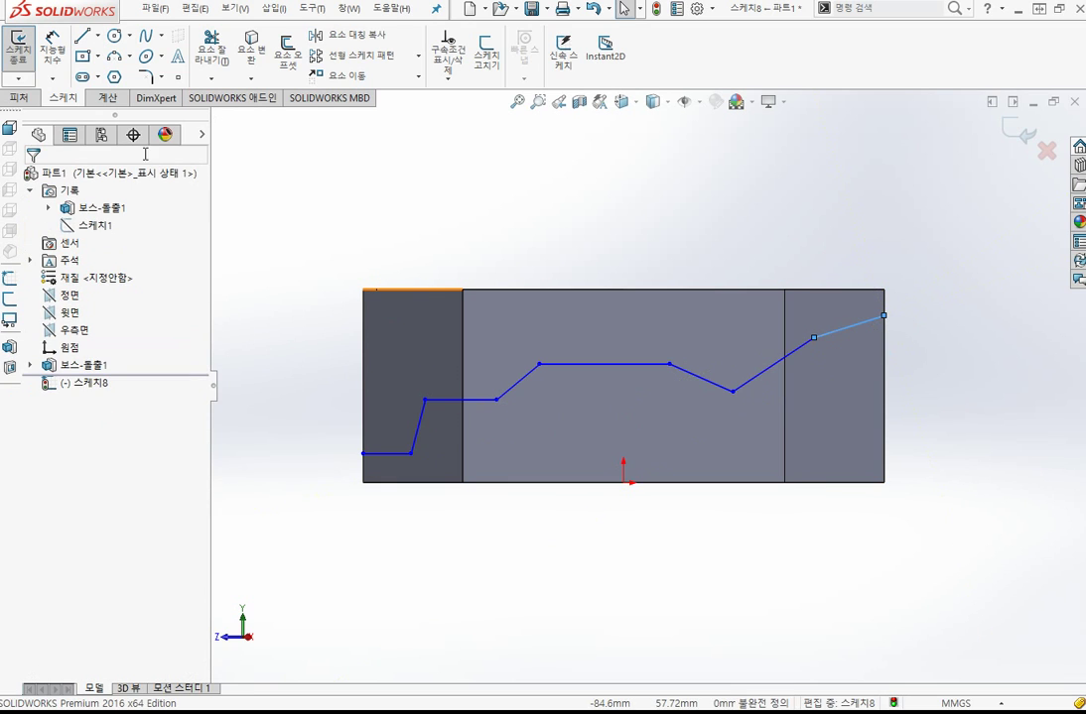
Project the zigzag sketch onto all five side faces of the block as a split line
left_click(17, 97)
left_click(631, 75)
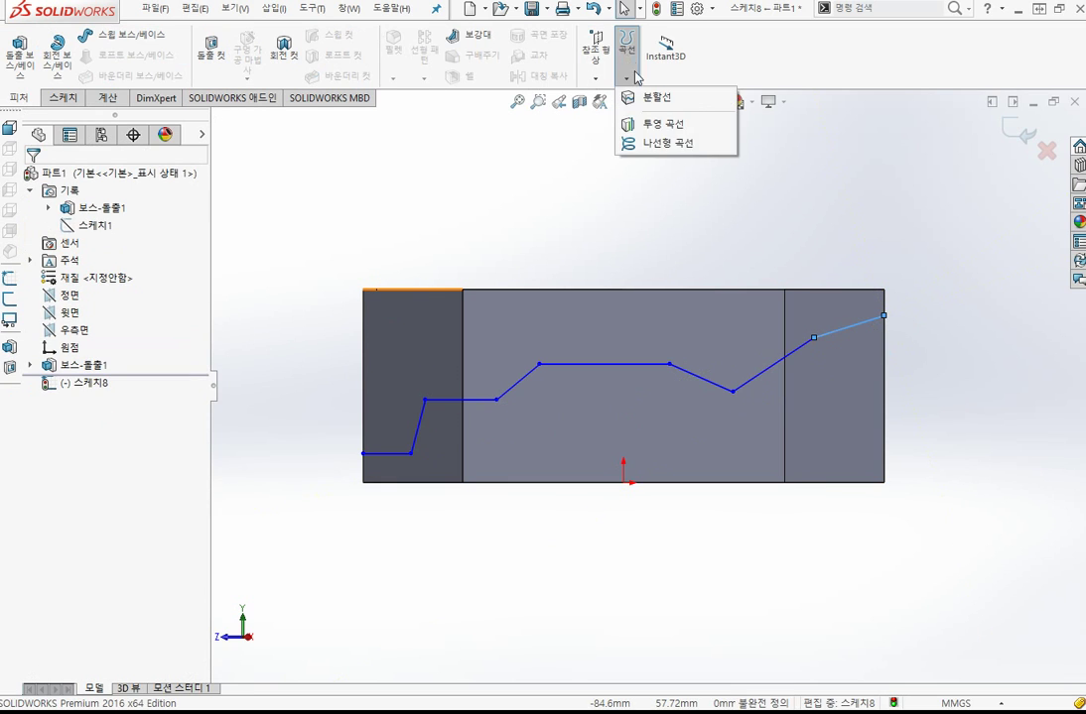
left_click(632, 77)
left_click(632, 75)
left_click(640, 93)
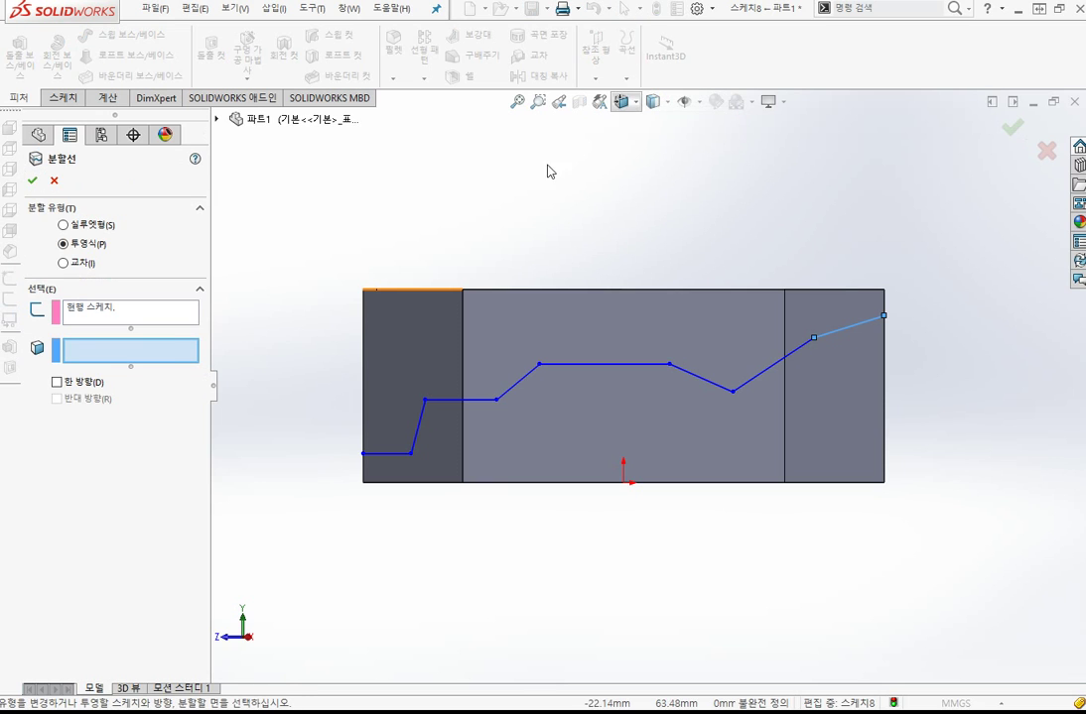
left_click(380, 347)
left_click(524, 331)
left_click(848, 325)
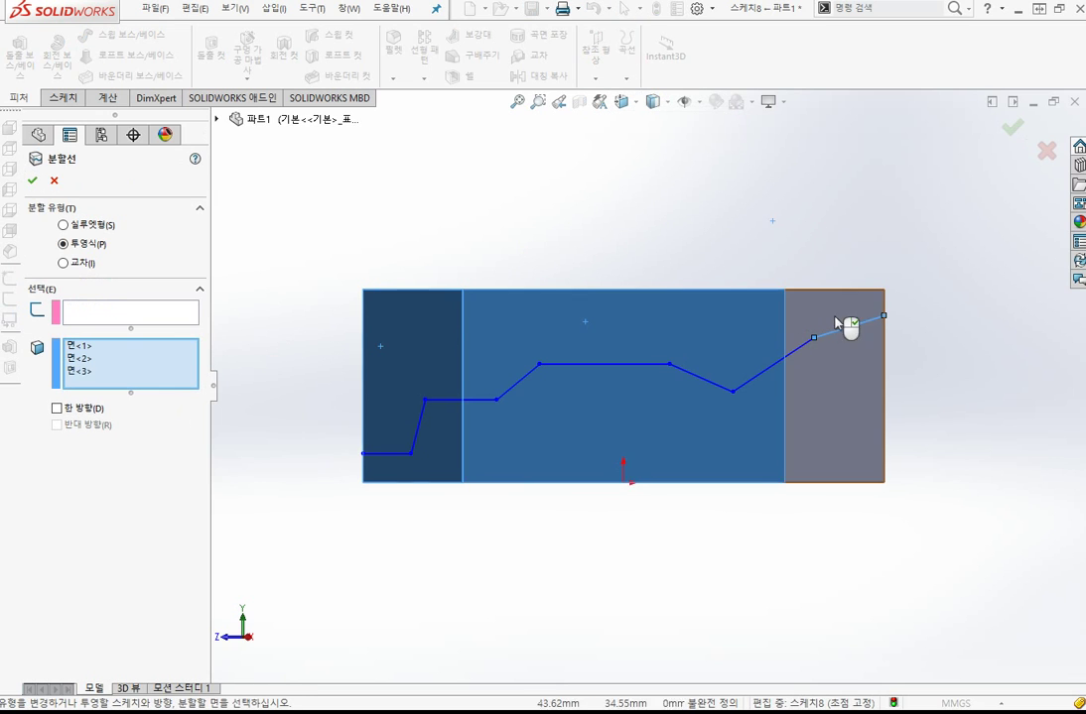
middle_click_drag(849, 326, 635, 472)
left_click(686, 438)
left_click(833, 266)
middle_click_drag(834, 266, 412, 295)
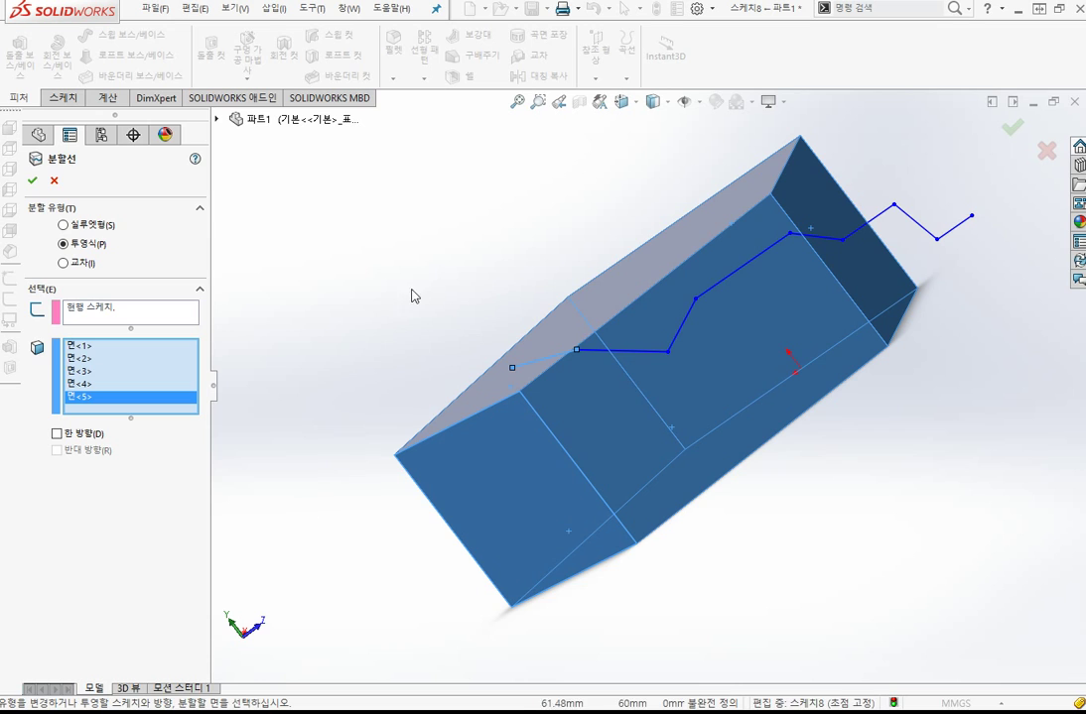
left_click(33, 180)
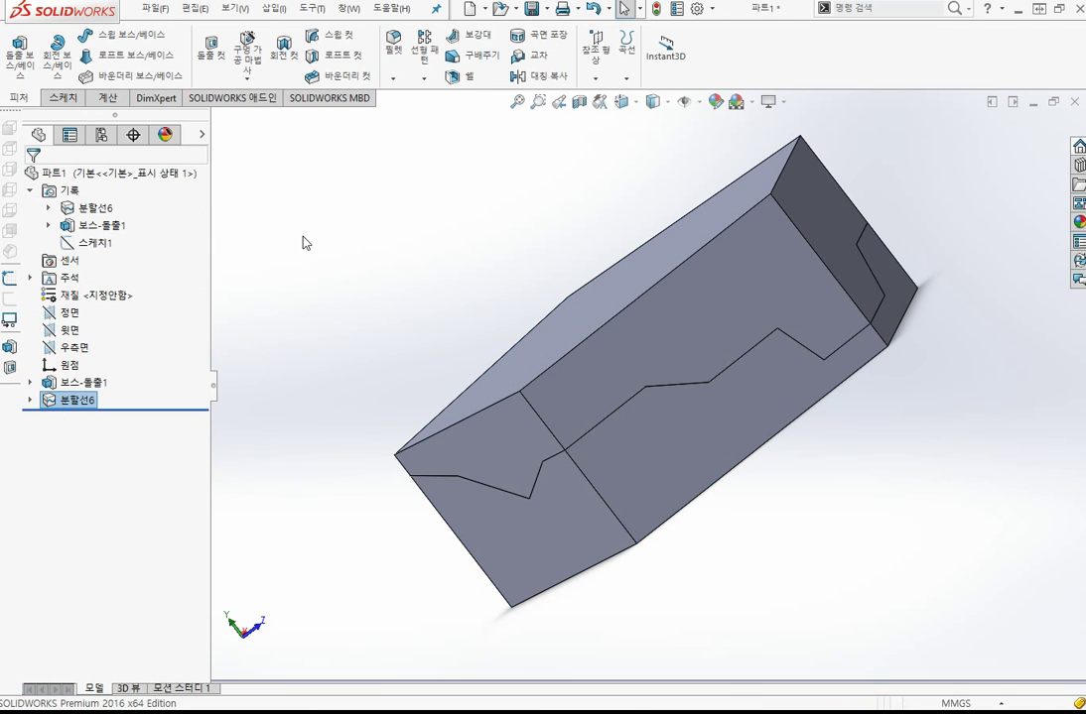
Set up a tapered step draft (계단 구배, 테이퍼형 계단) with eight connected zigzag split edges spanning three adjacent side faces as parting lines
key("ctrl+7")
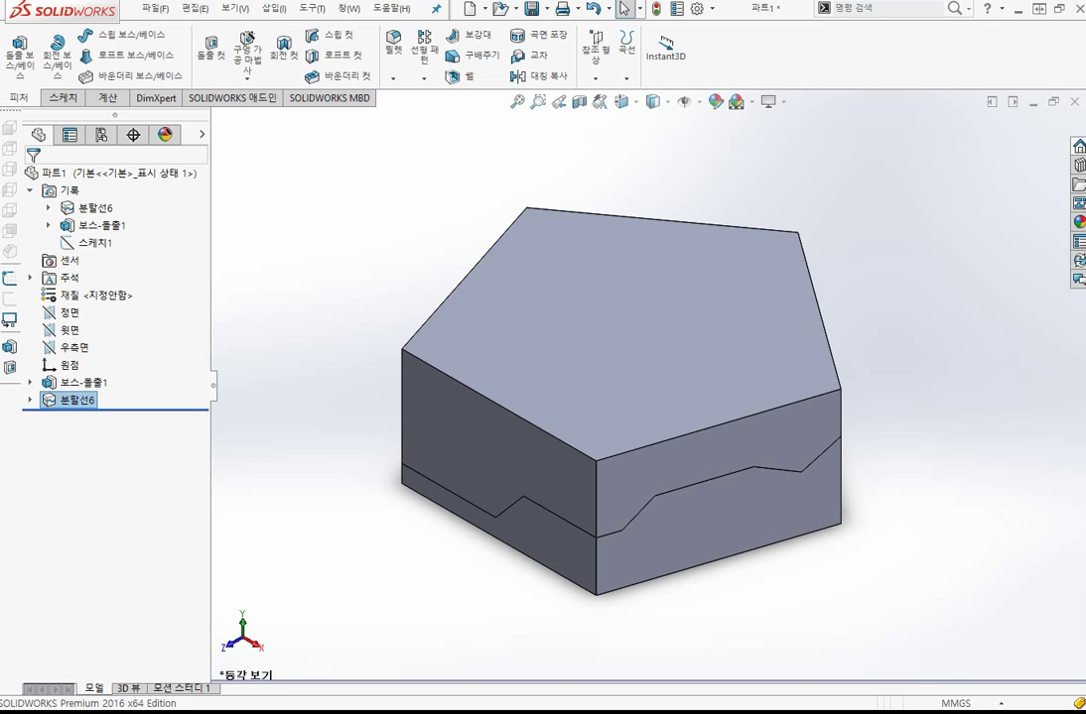
left_click(475, 58)
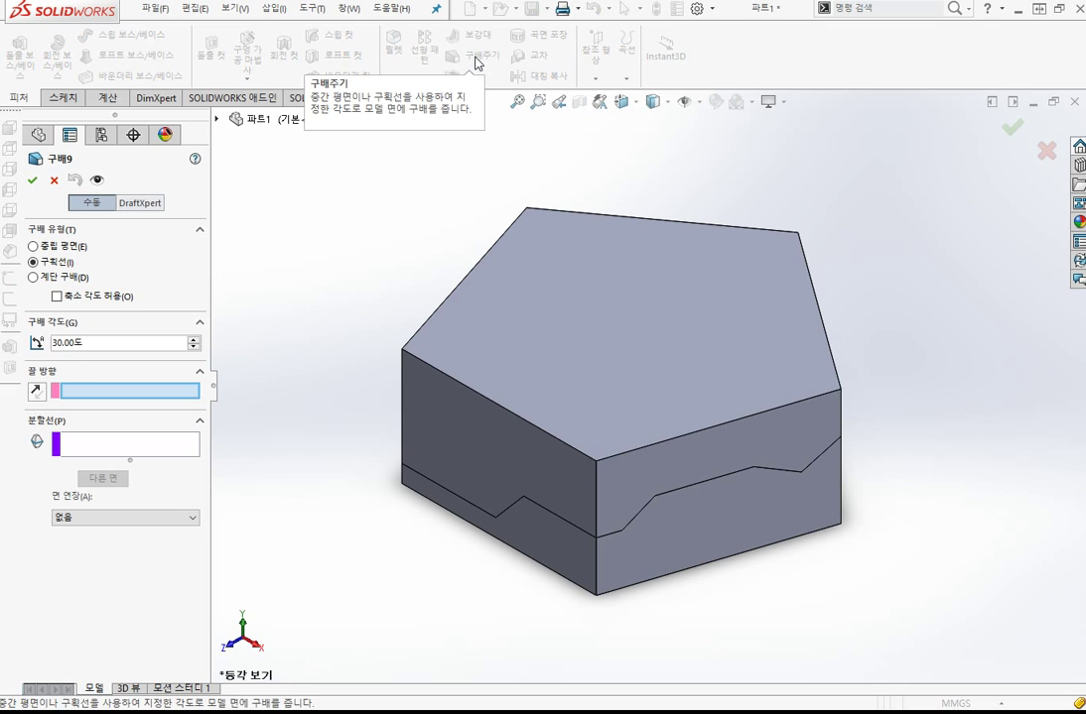
left_click(79, 281)
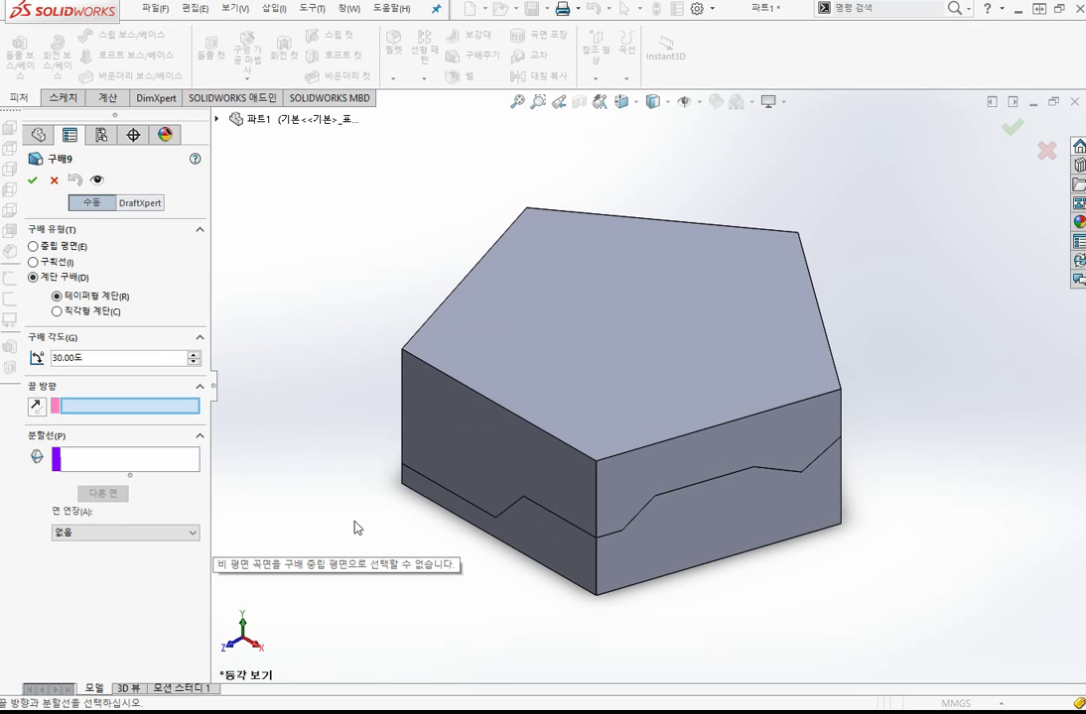
middle_click_drag(356, 526, 311, 429)
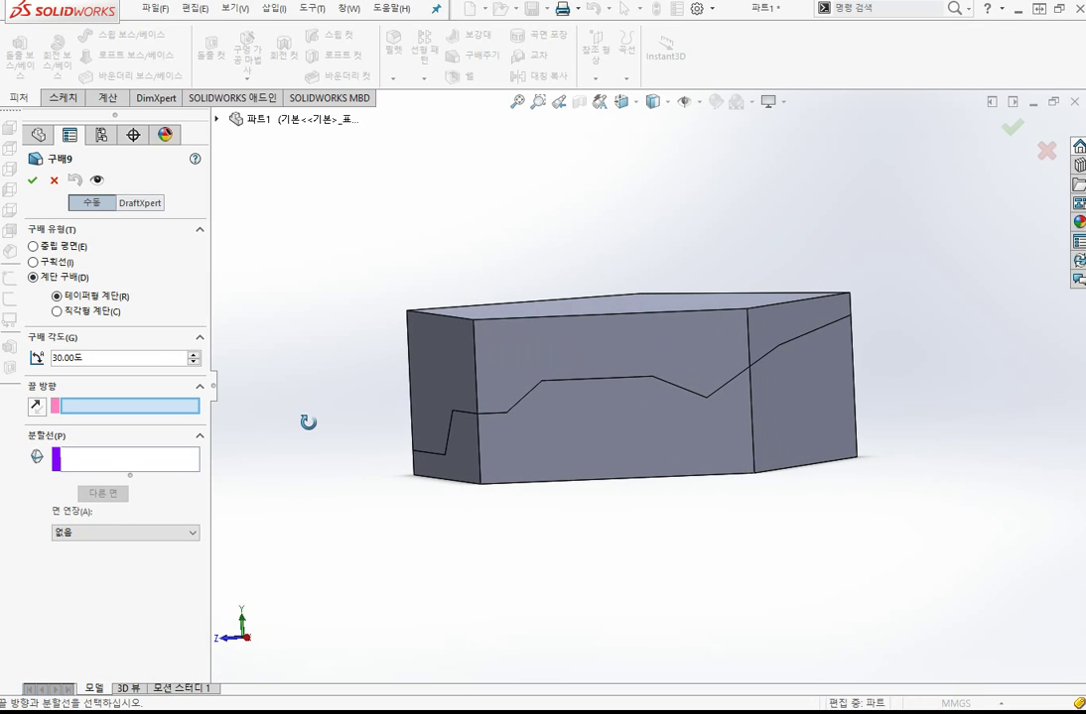
left_click(160, 464)
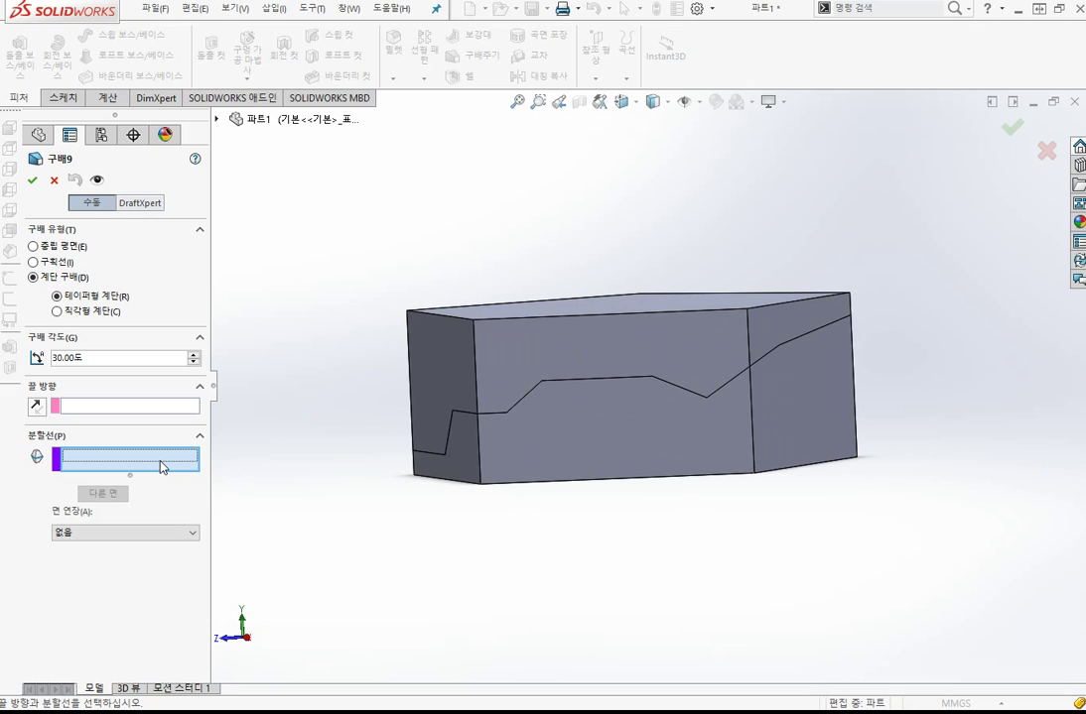
left_click(428, 453)
left_click(448, 431)
left_click(478, 410)
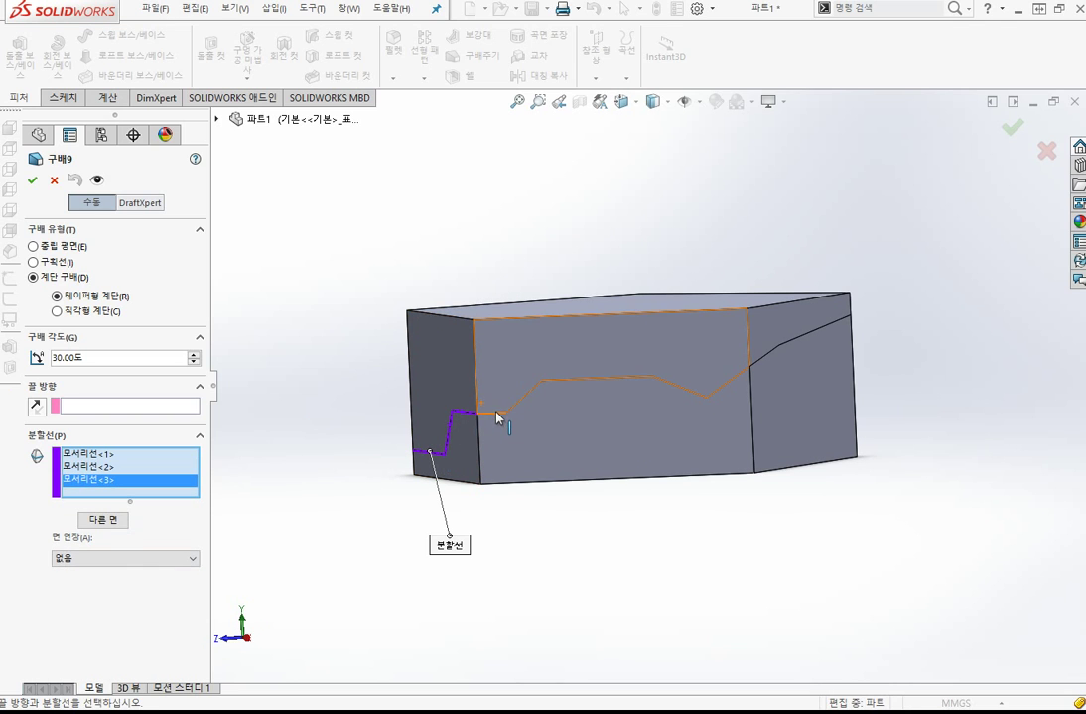
left_click(496, 413)
left_click(517, 405)
left_click(589, 378)
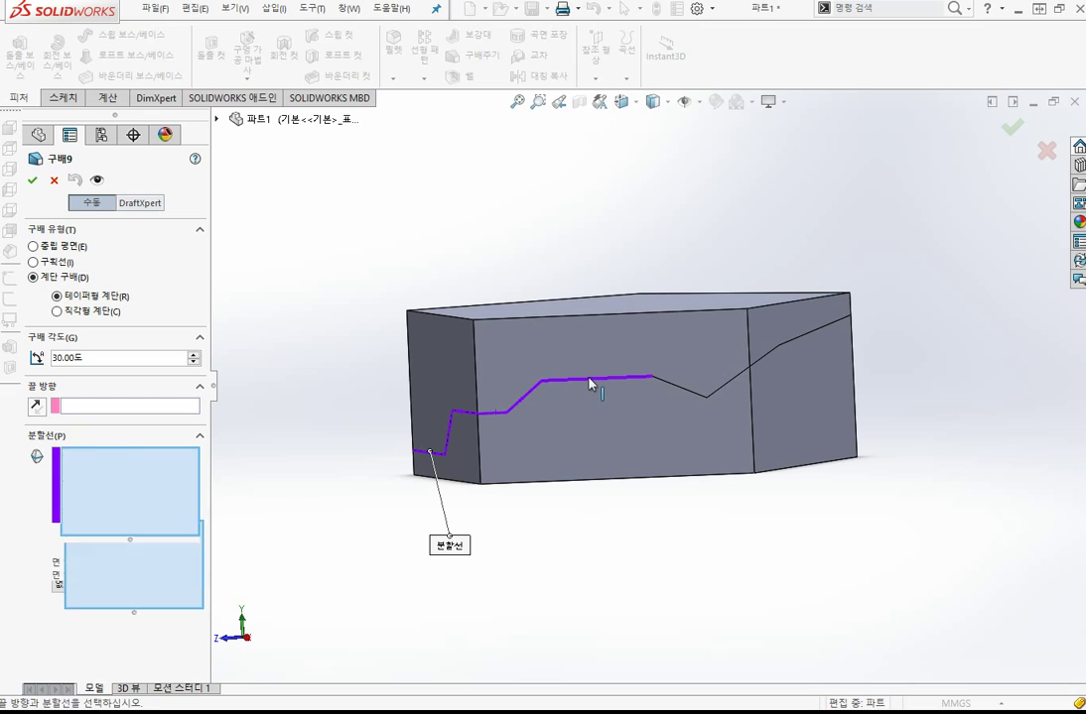
left_click(695, 393)
left_click(734, 379)
left_click(767, 359)
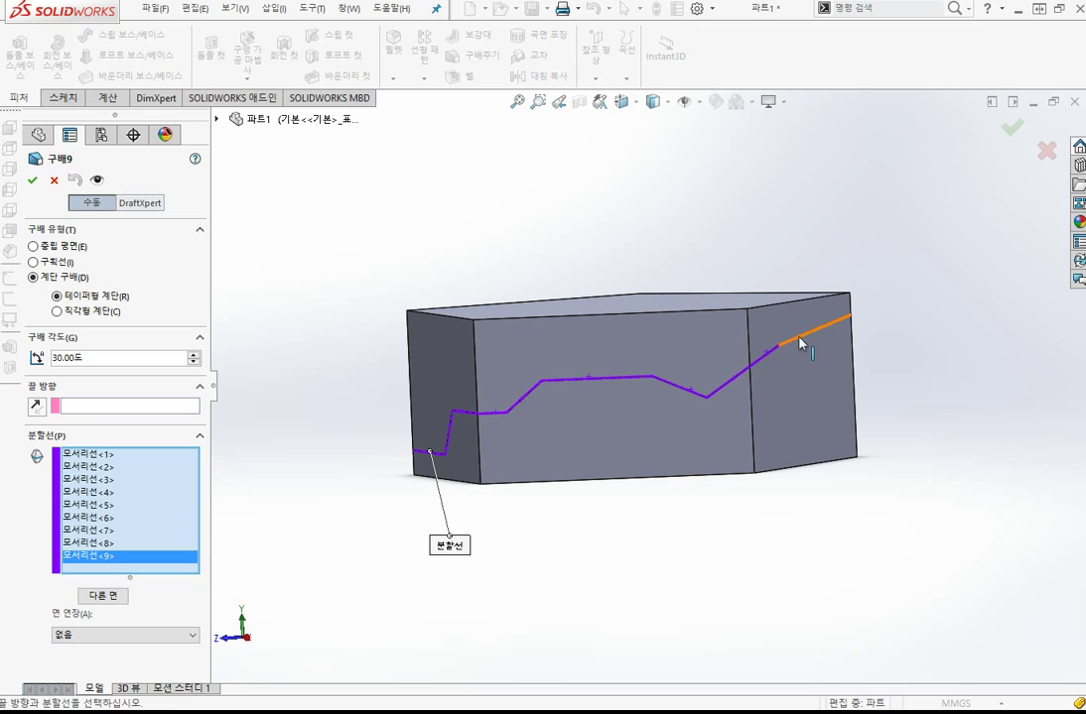
left_click(807, 338)
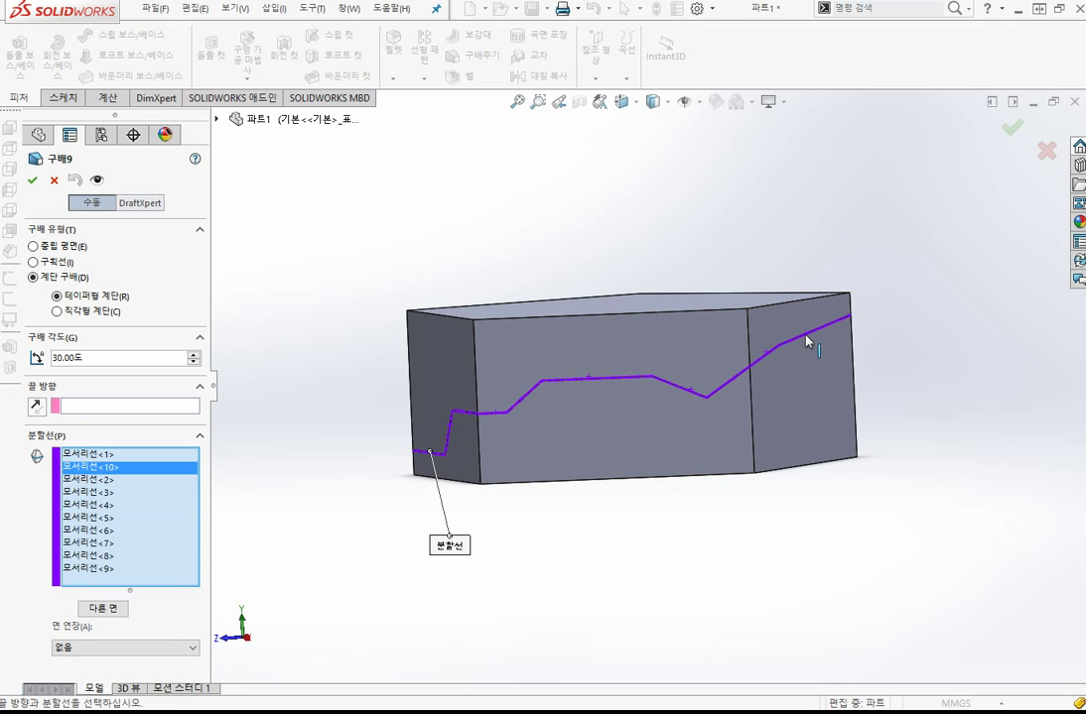
left_click(807, 337)
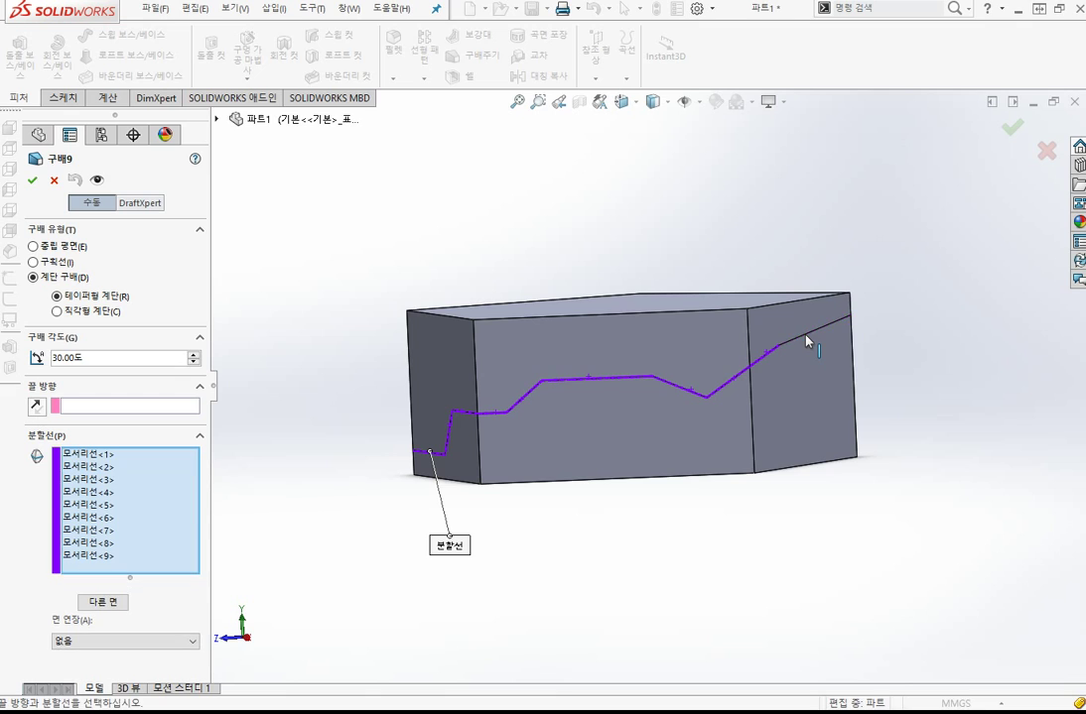
left_click(431, 455)
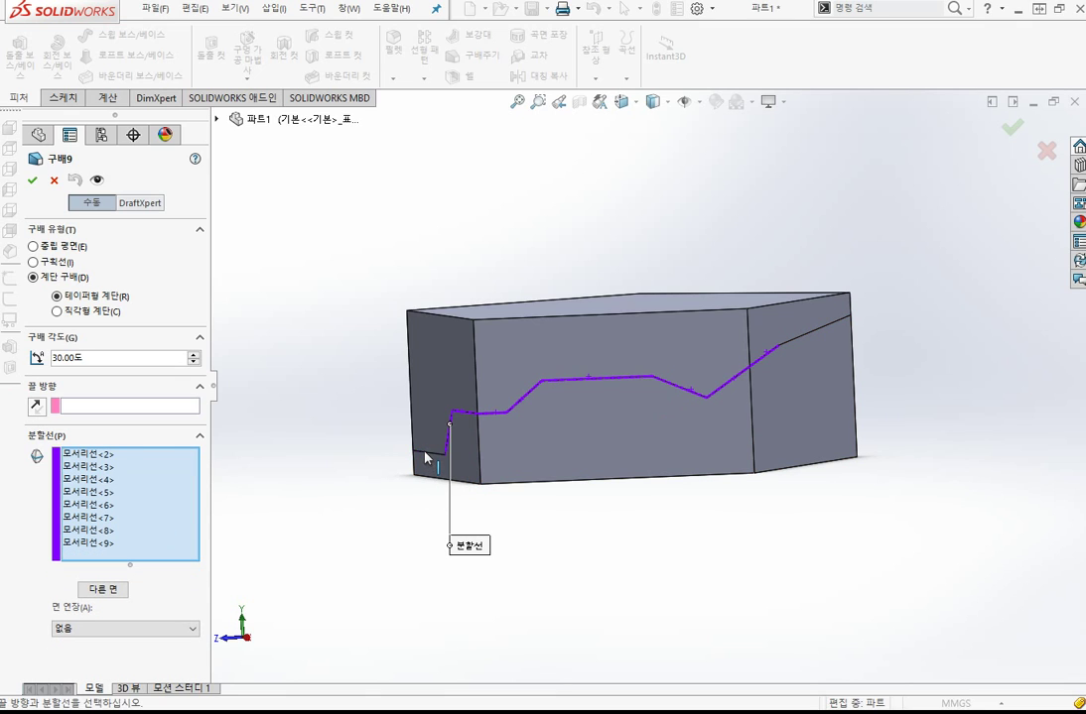
Set the block's top face as the pull direction and try to apply the step draft at 30°
left_click(138, 408)
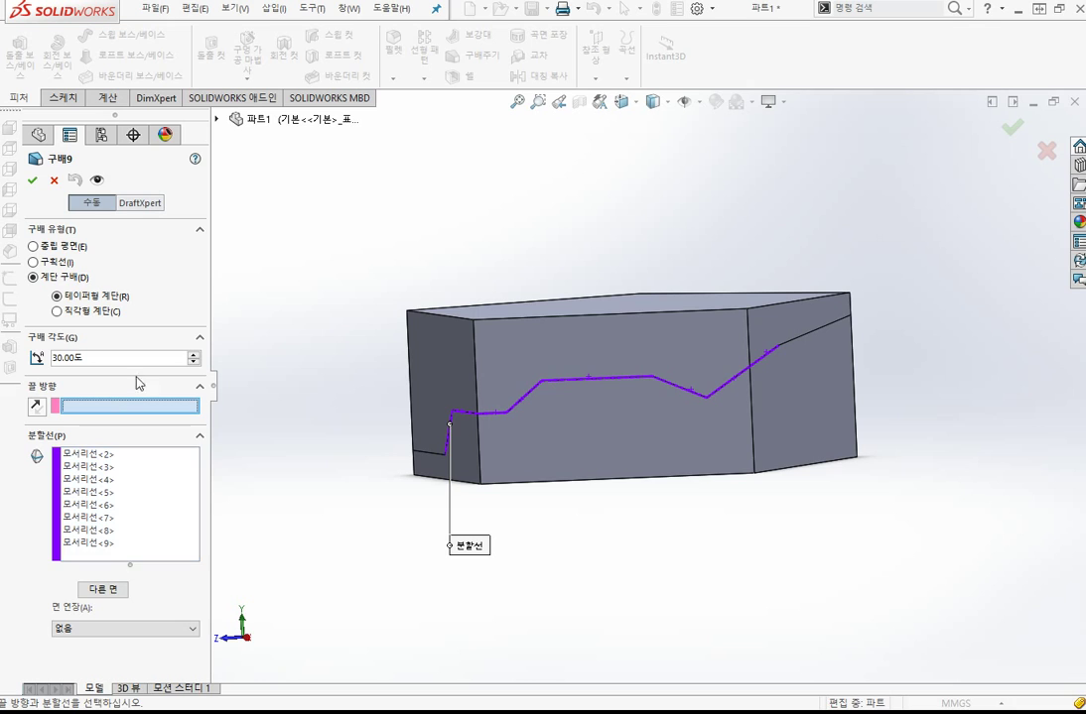
middle_click_drag(361, 208, 402, 265)
left_click(590, 307)
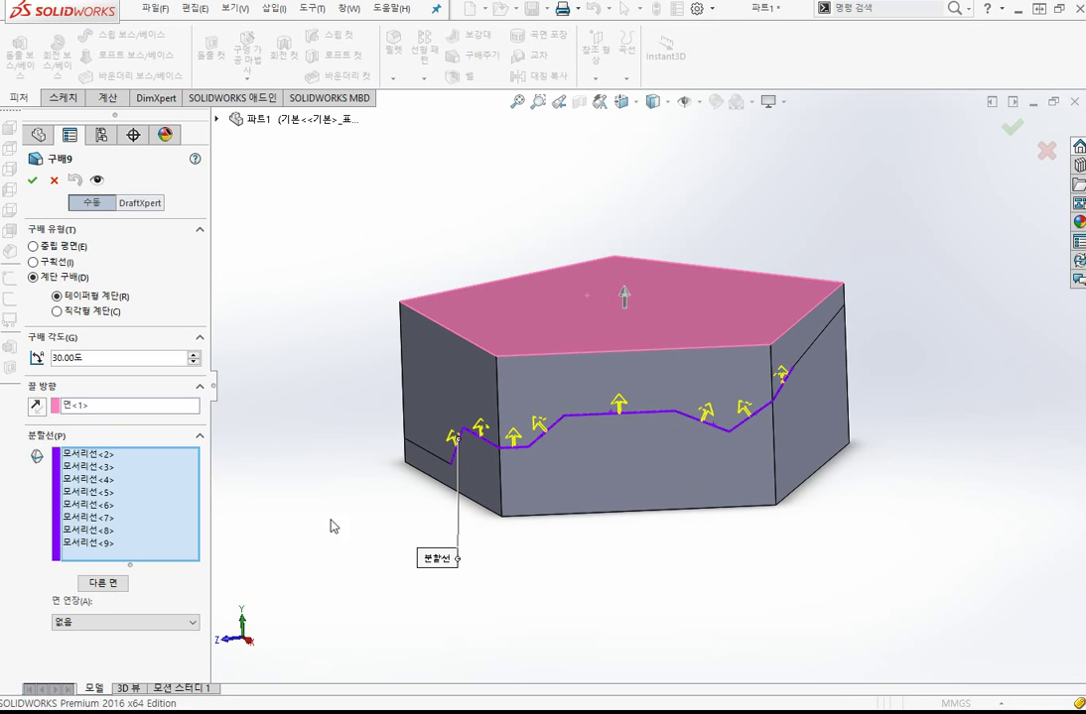
left_click(34, 179)
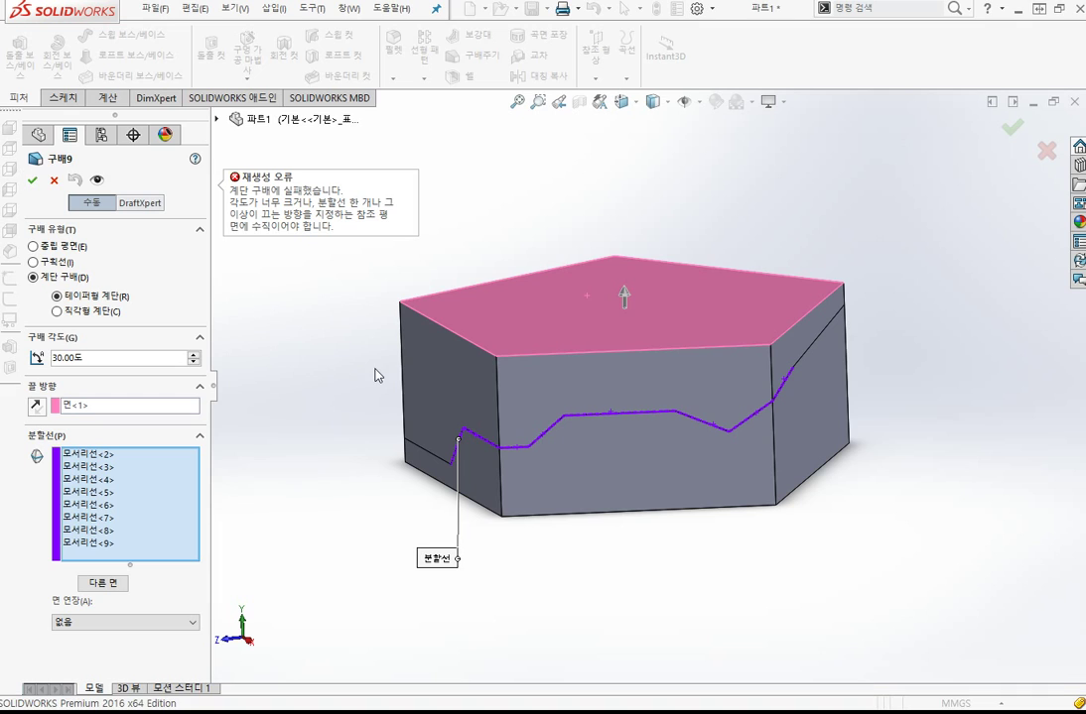
Remove the zigzag edges on the two neighbouring side faces from the parting lines, keeping only the five edges on the middle face
left_click(461, 433)
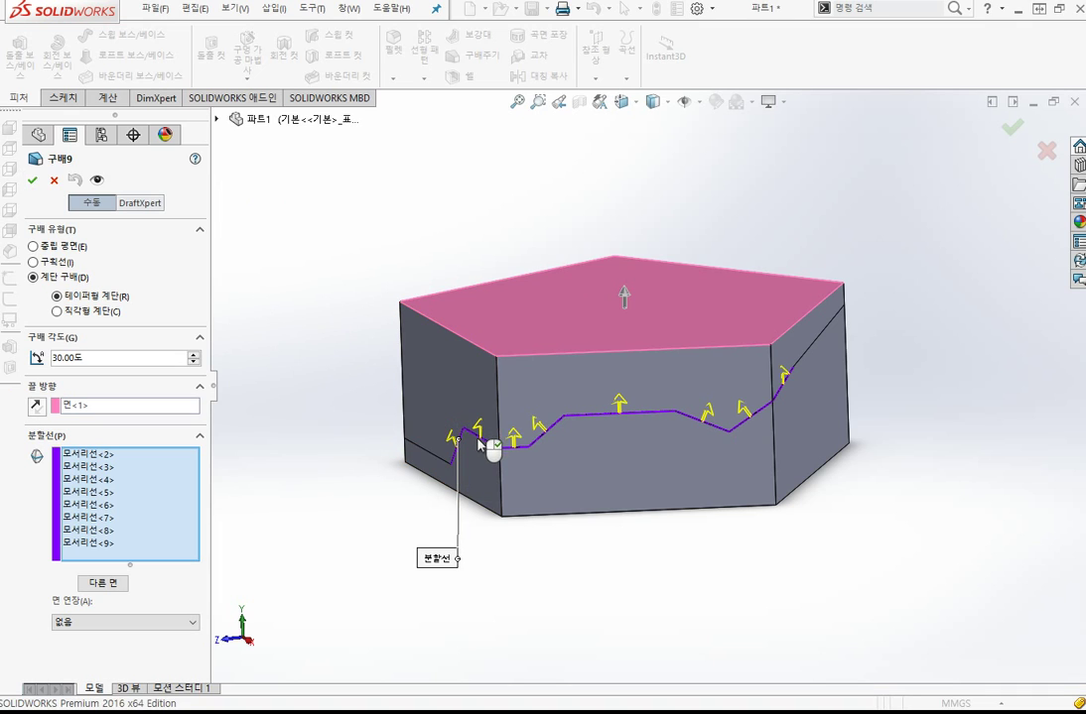
left_click(476, 437)
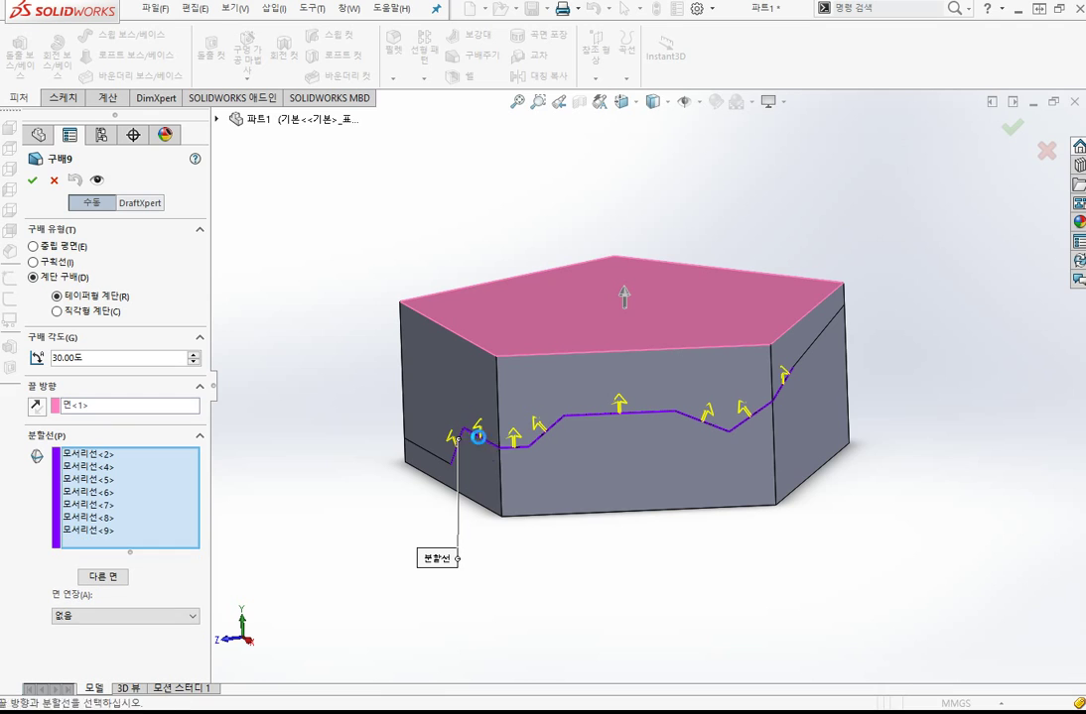
left_click(456, 438)
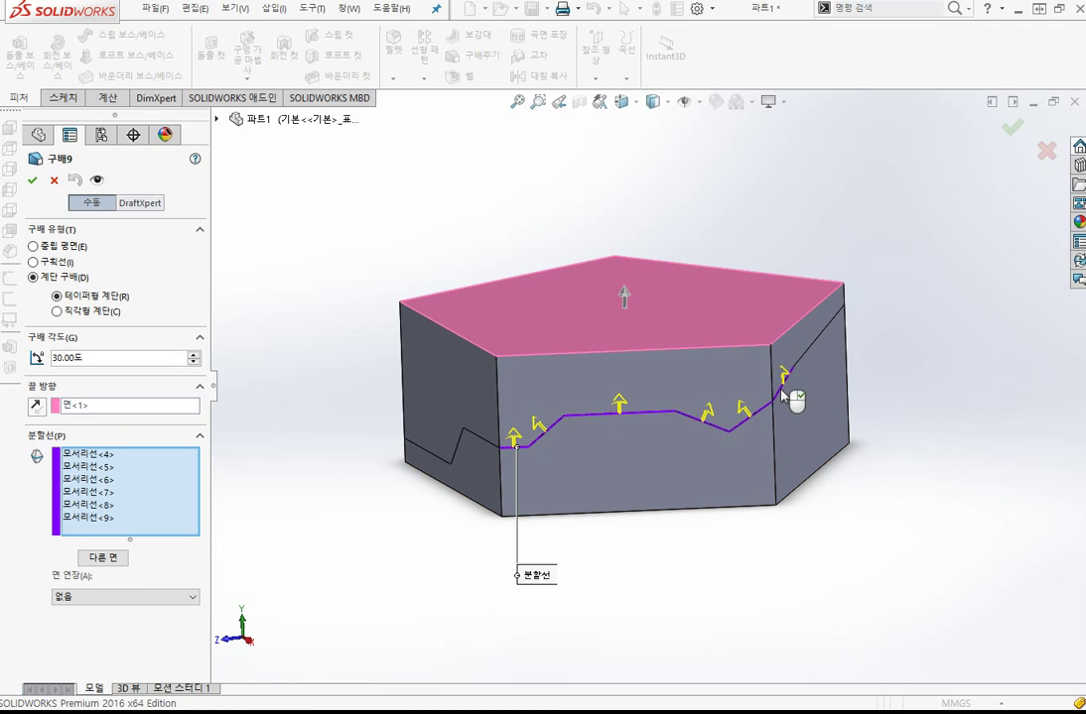
left_click(781, 396)
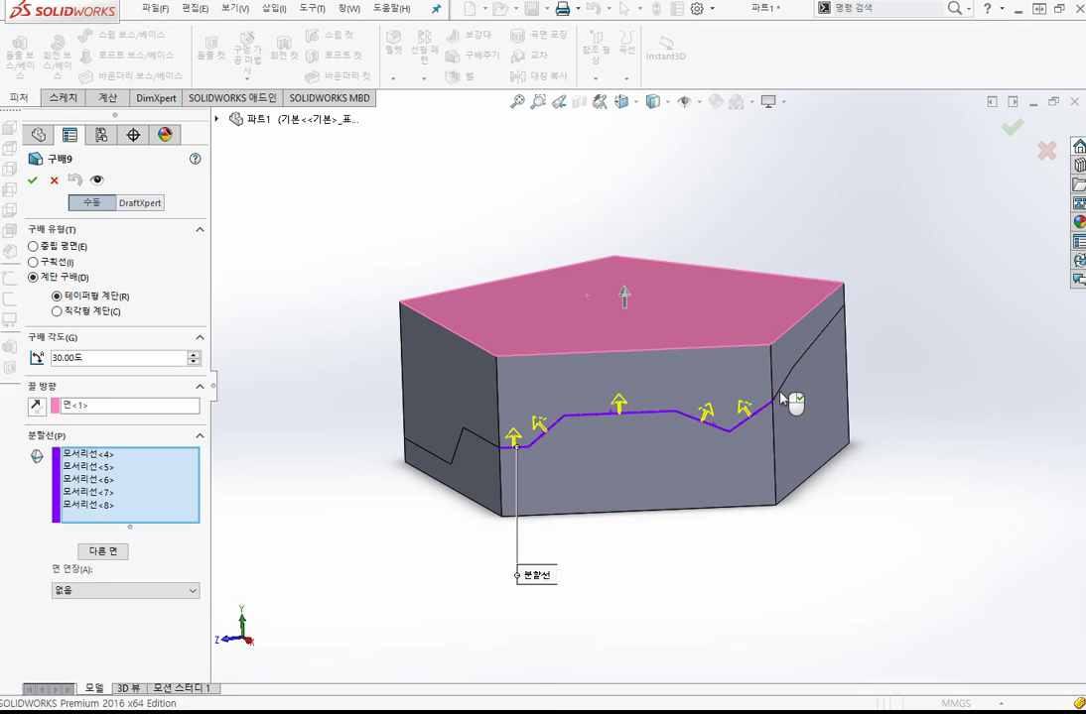
Set the draft angle to 10° and apply the tapered step draft
left_click_drag(111, 363, 52, 359)
type("10")
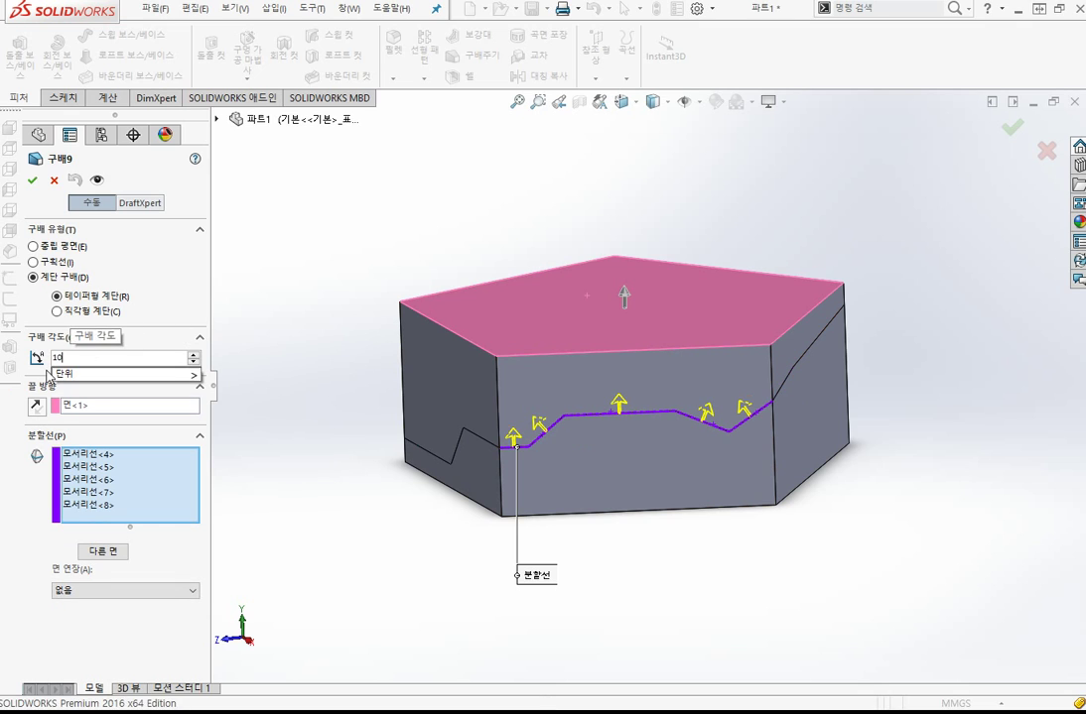
key("Return")
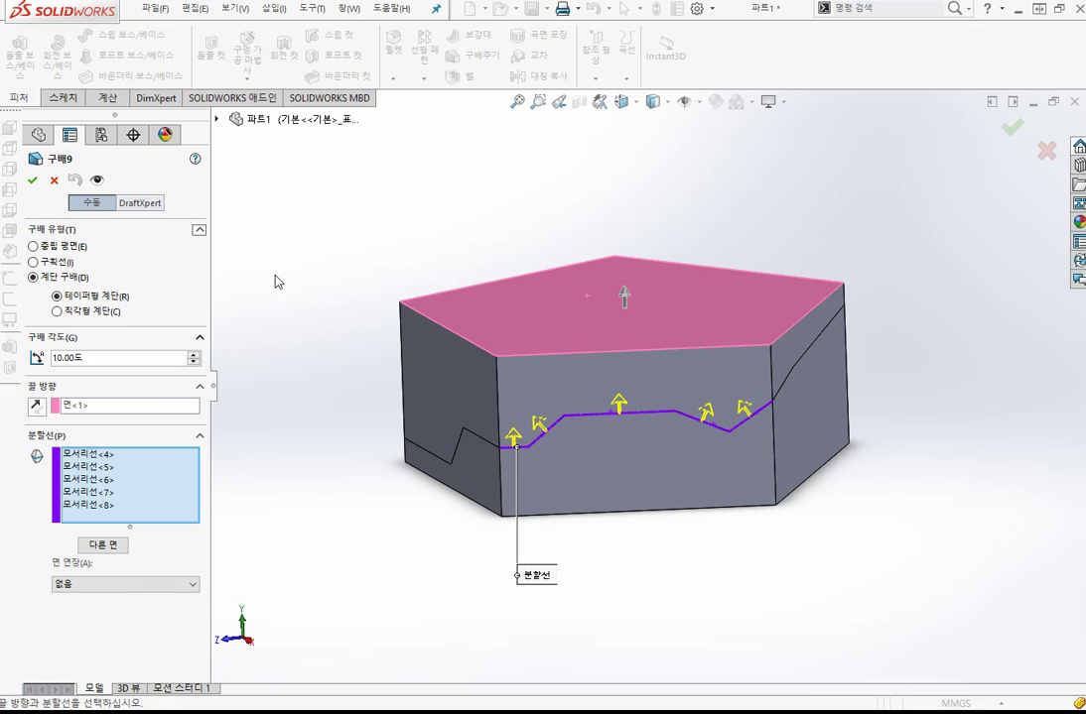
left_click(32, 179)
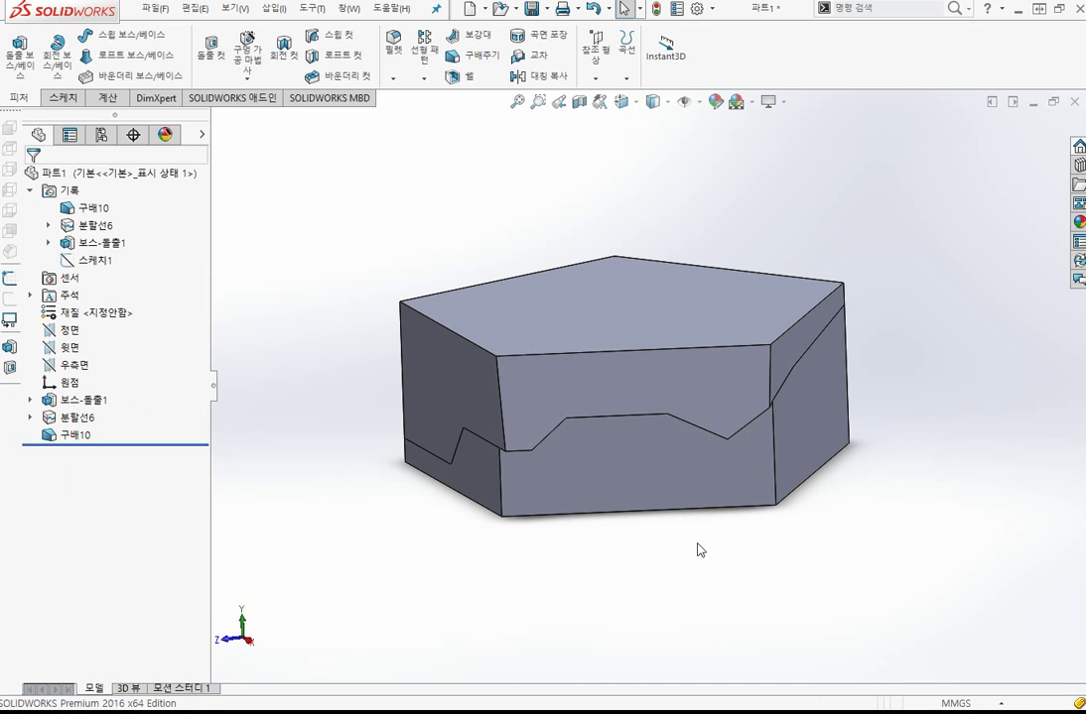
Examine the step faces along the zigzag split line from below the block, and return to the isometric view
middle_click_drag(699, 549, 603, 344)
scroll(563, 317, "down", 3)
scroll(565, 242, "up", 3)
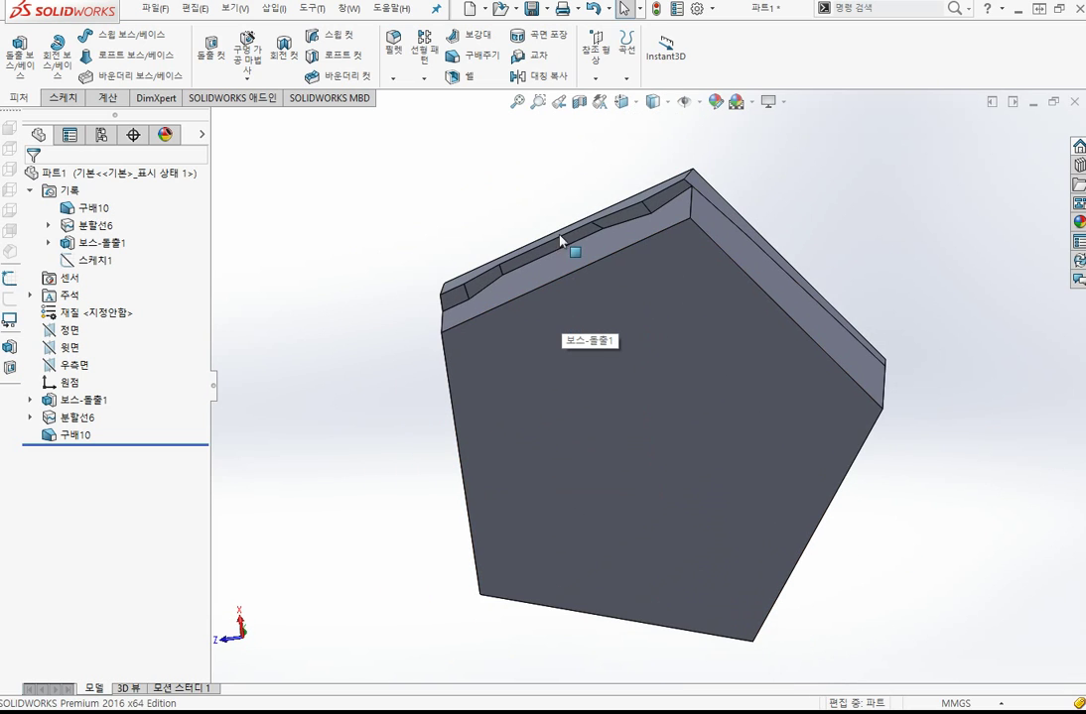
mouse_move(564, 242)
middle_mouse_down()
mouse_move(602, 250)
mouse_move(700, 225)
mouse_move(723, 141)
mouse_move(711, 175)
mouse_move(769, 261)
mouse_move(709, 318)
mouse_move(582, 241)
middle_mouse_up()
left_click(660, 192)
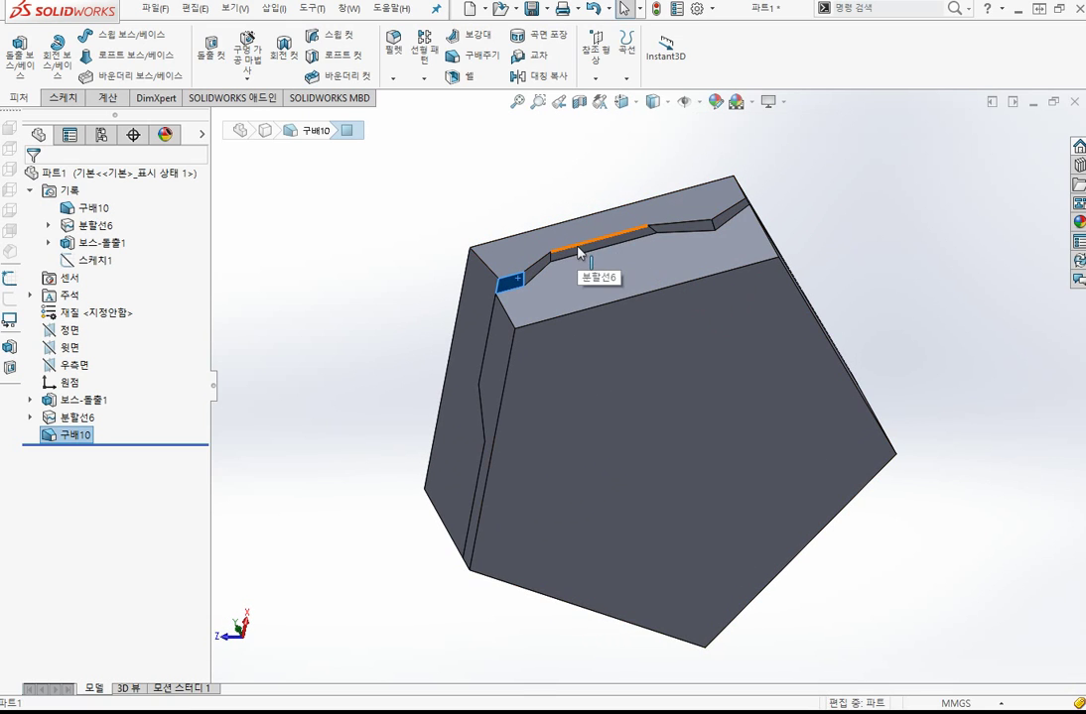
left_click(579, 256)
left_click(685, 227)
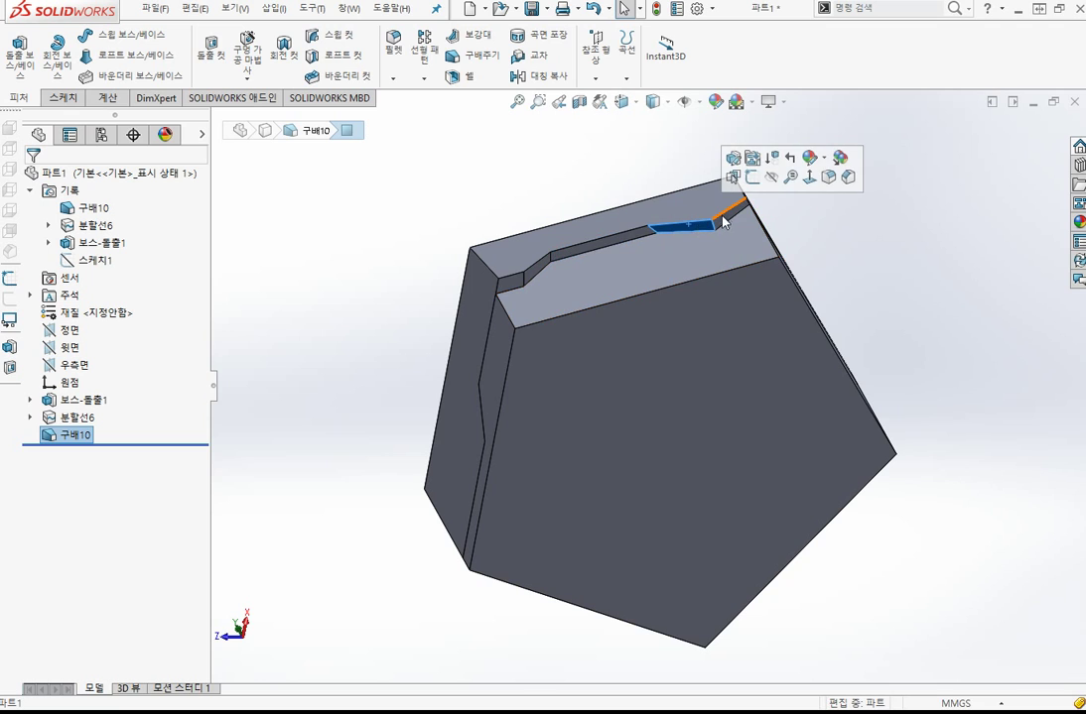
left_click(872, 272)
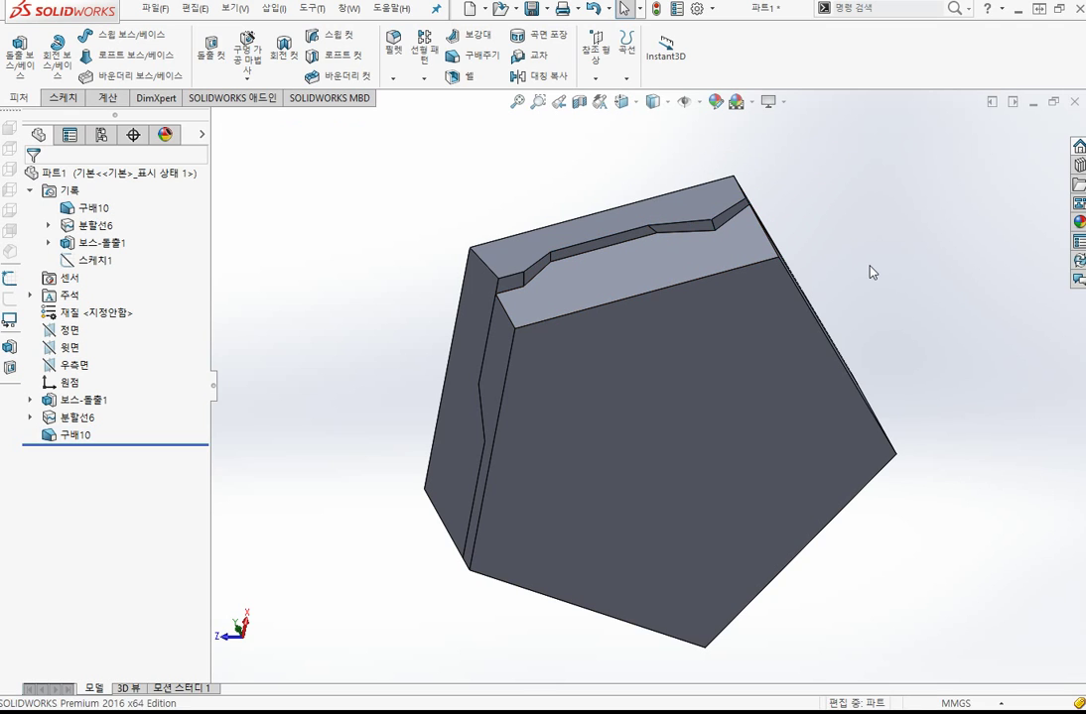
key("ctrl+7")
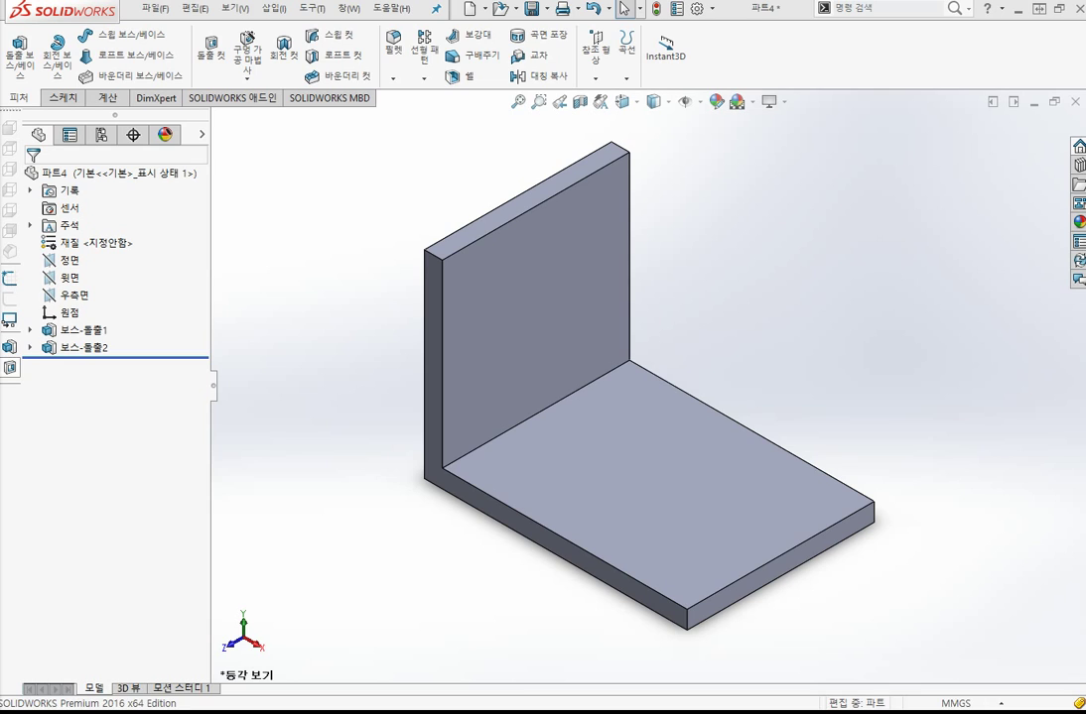
Sketch an open profile on the Front plane: a horizontal line about 20 mm long from the upright wall, continued by a sloped line to the base
left_click(470, 36)
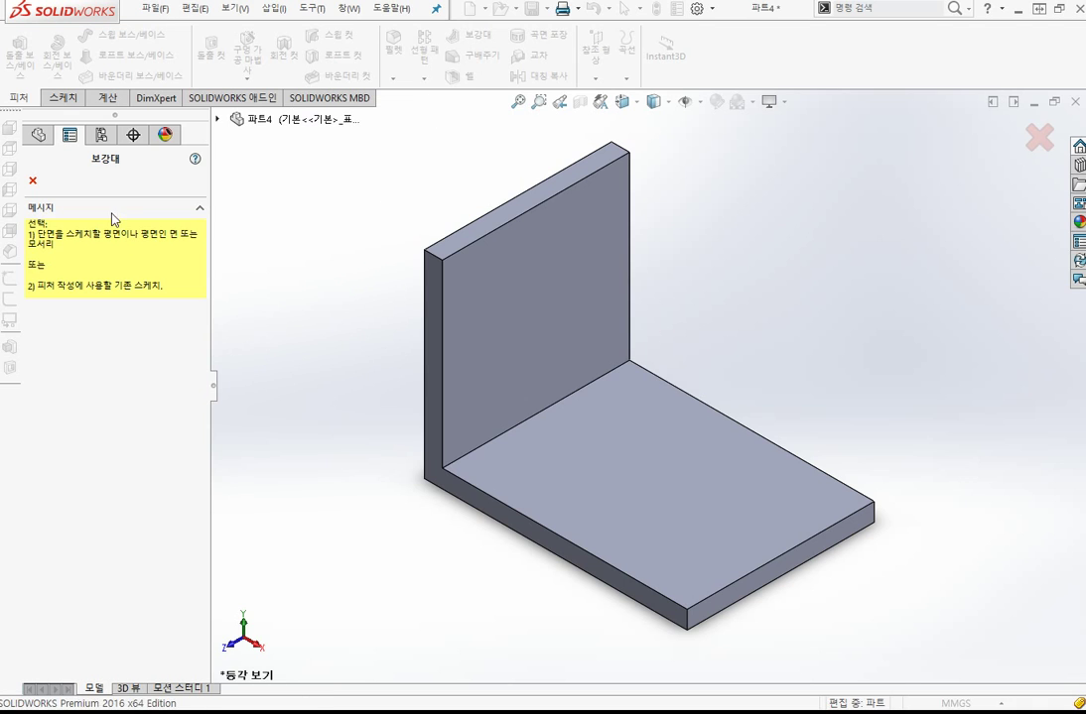
left_click(33, 180)
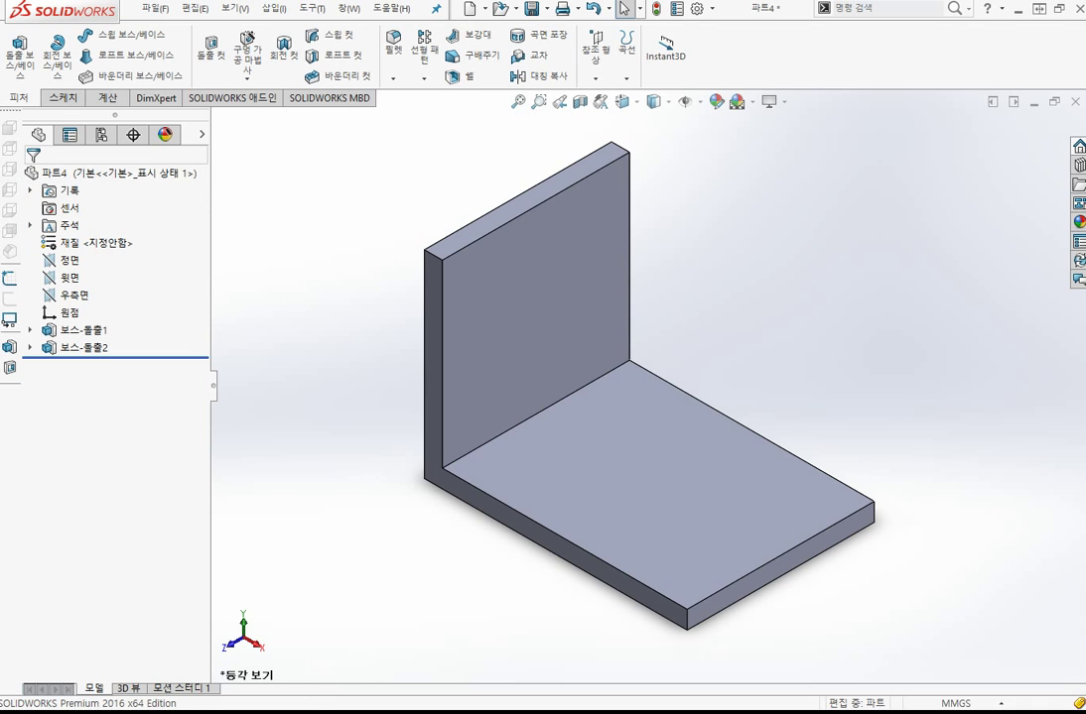
left_click(63, 97)
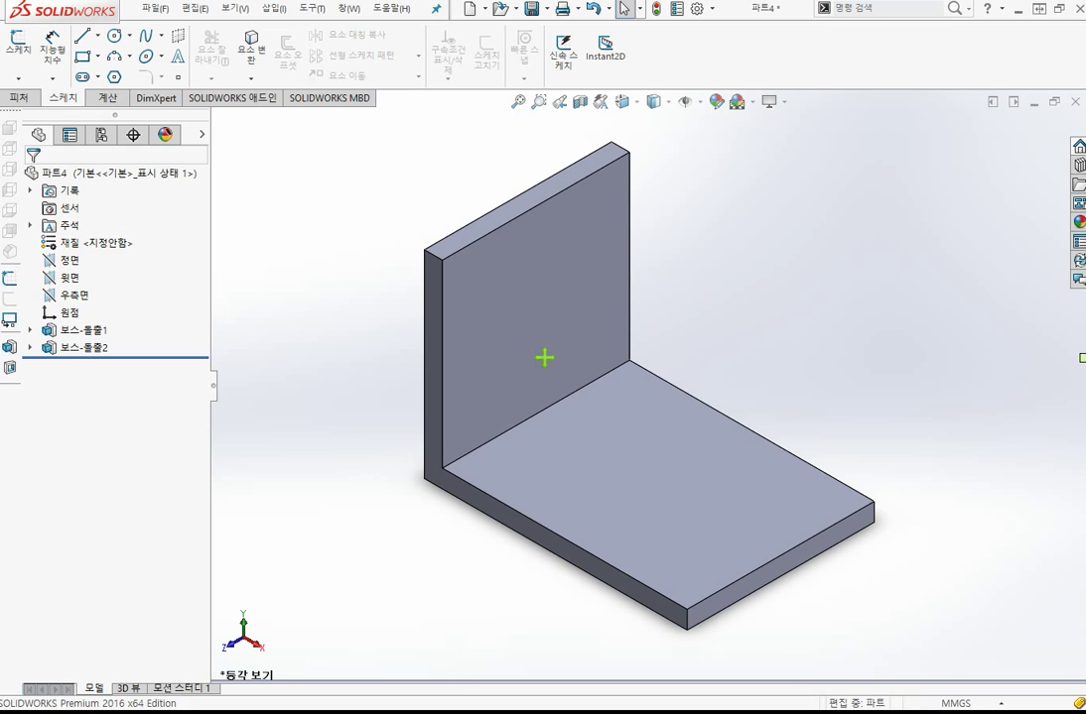
left_click(65, 260)
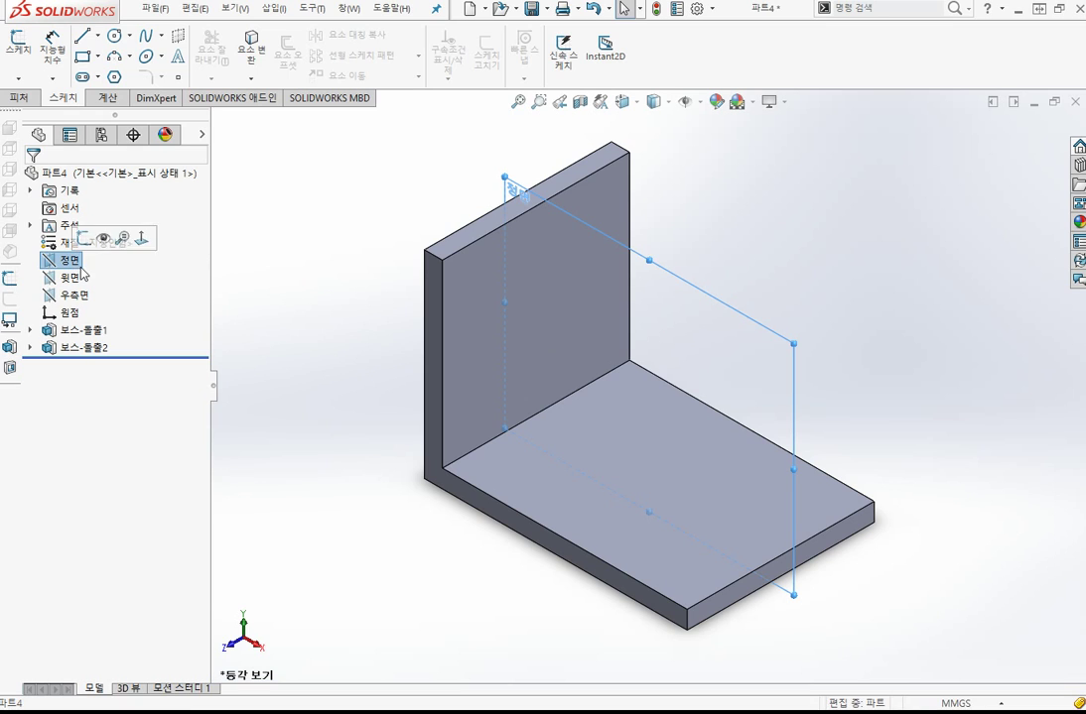
key("ctrl+8")
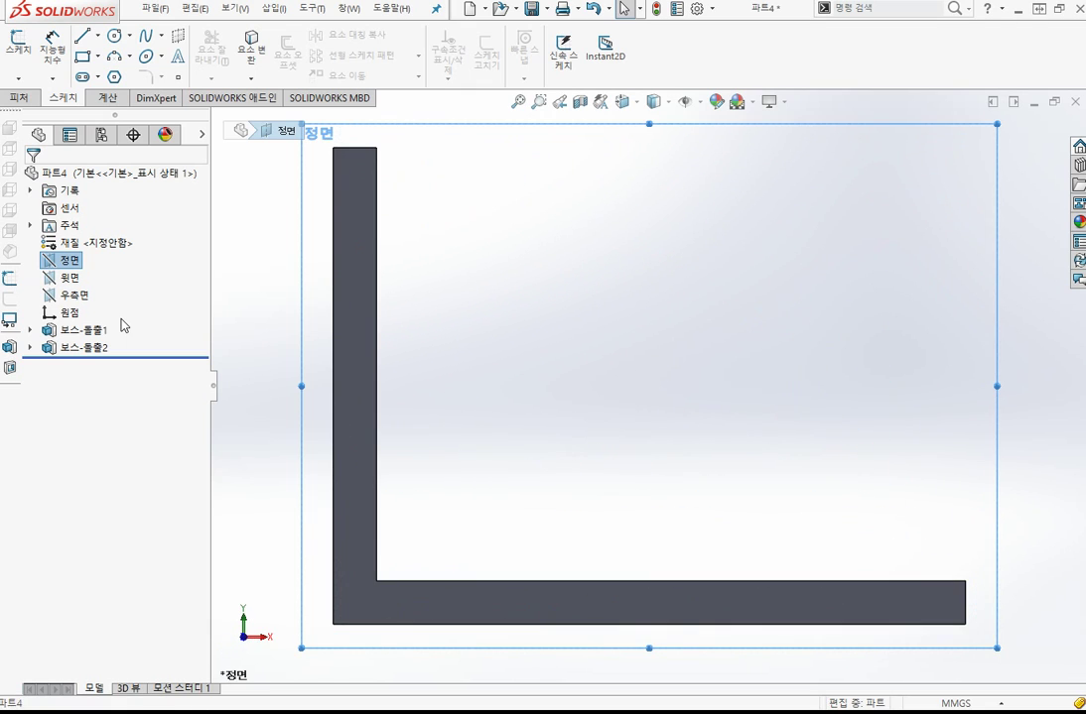
left_click(18, 44)
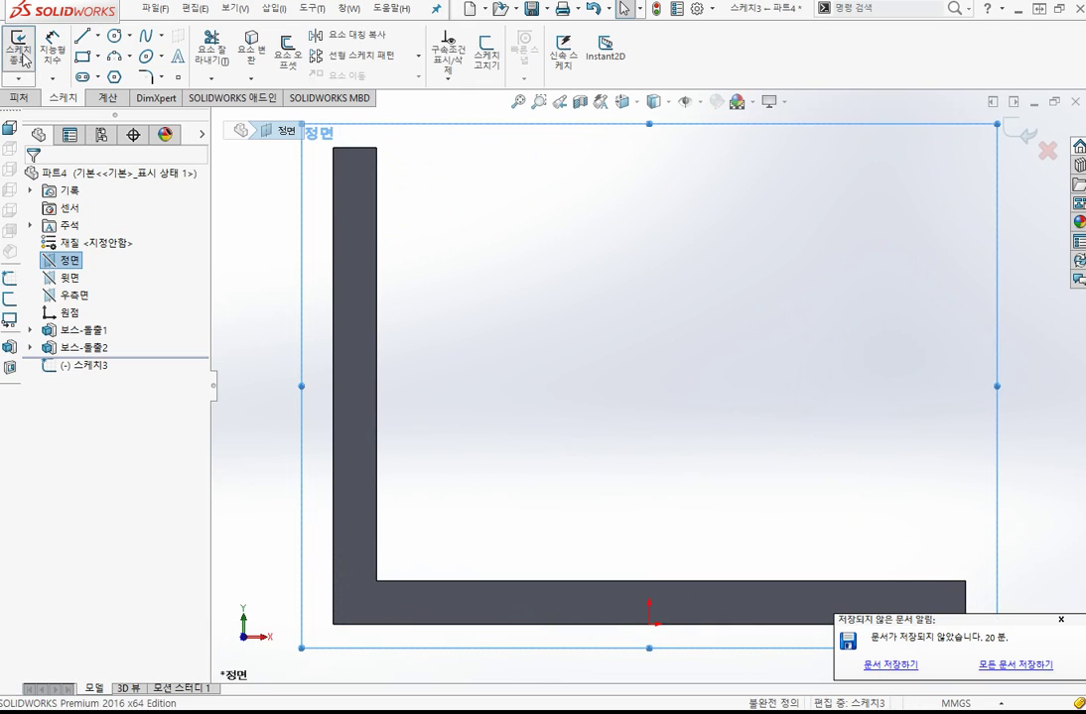
left_click(87, 37)
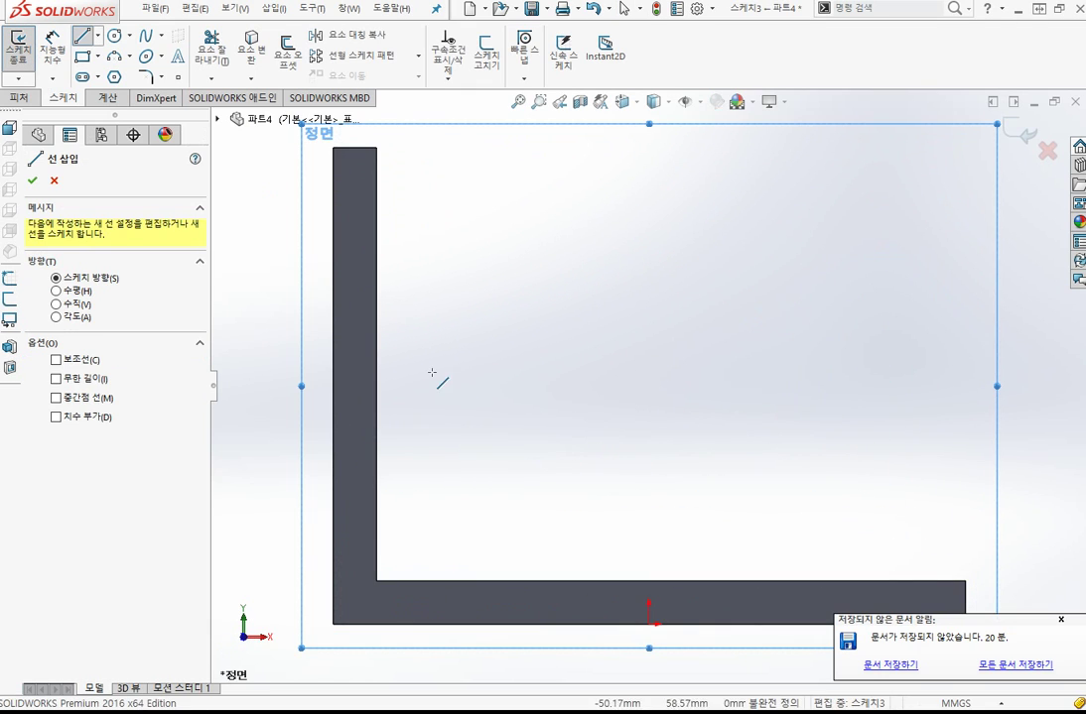
left_click(376, 311)
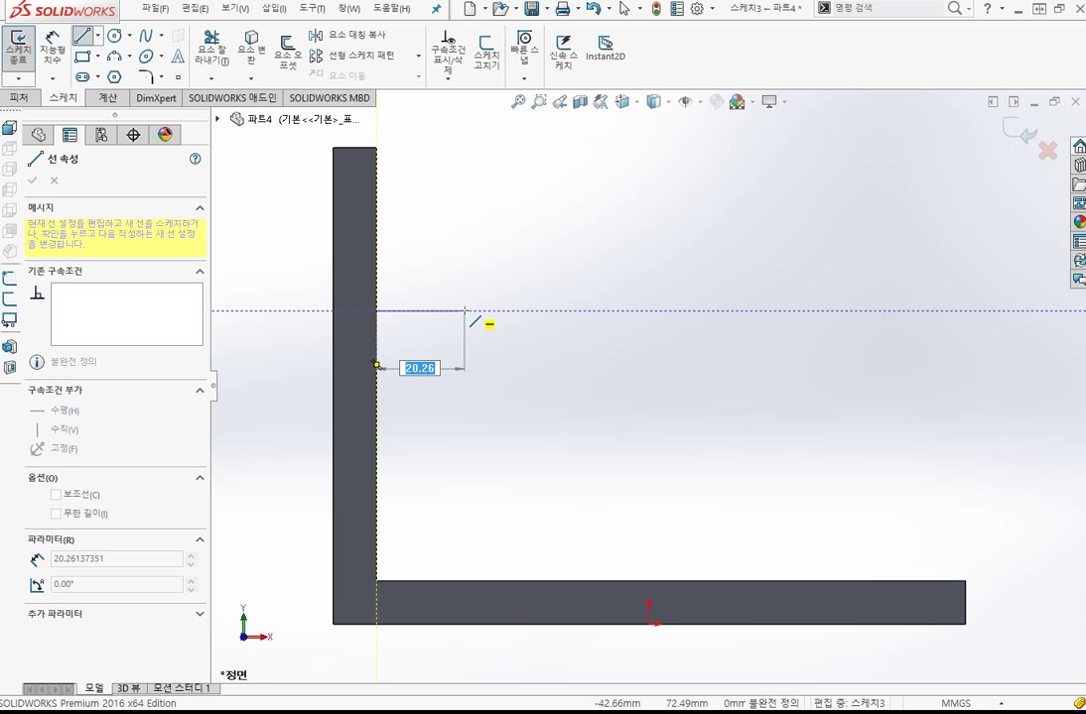
left_click(464, 311)
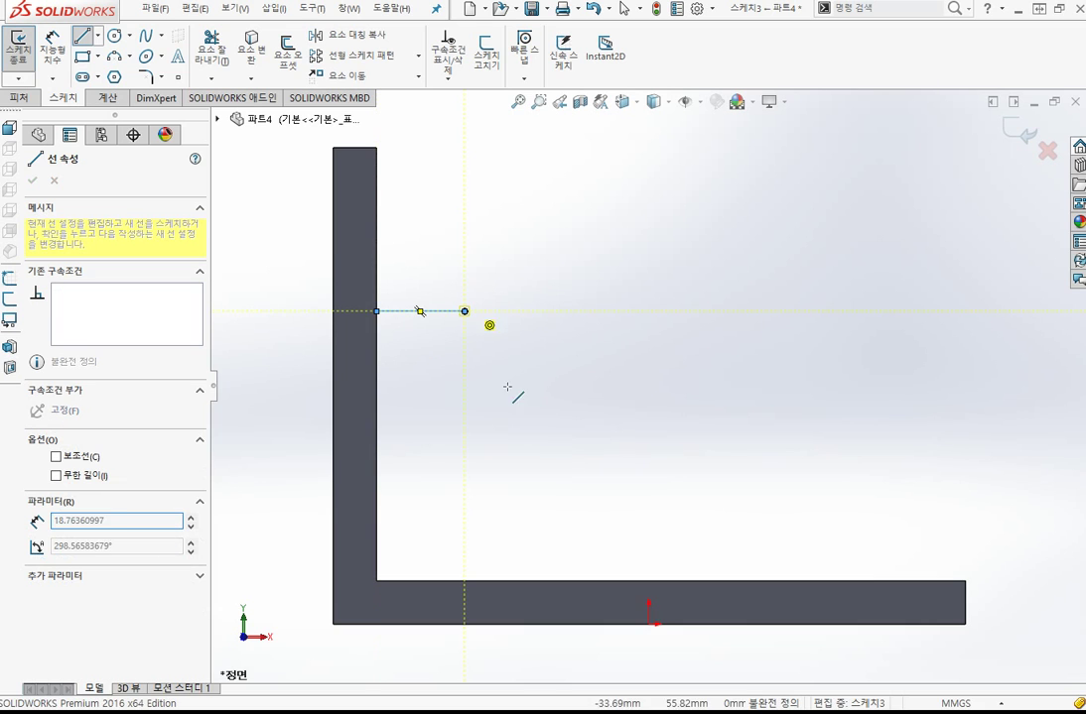
left_click(642, 581)
key("Escape")
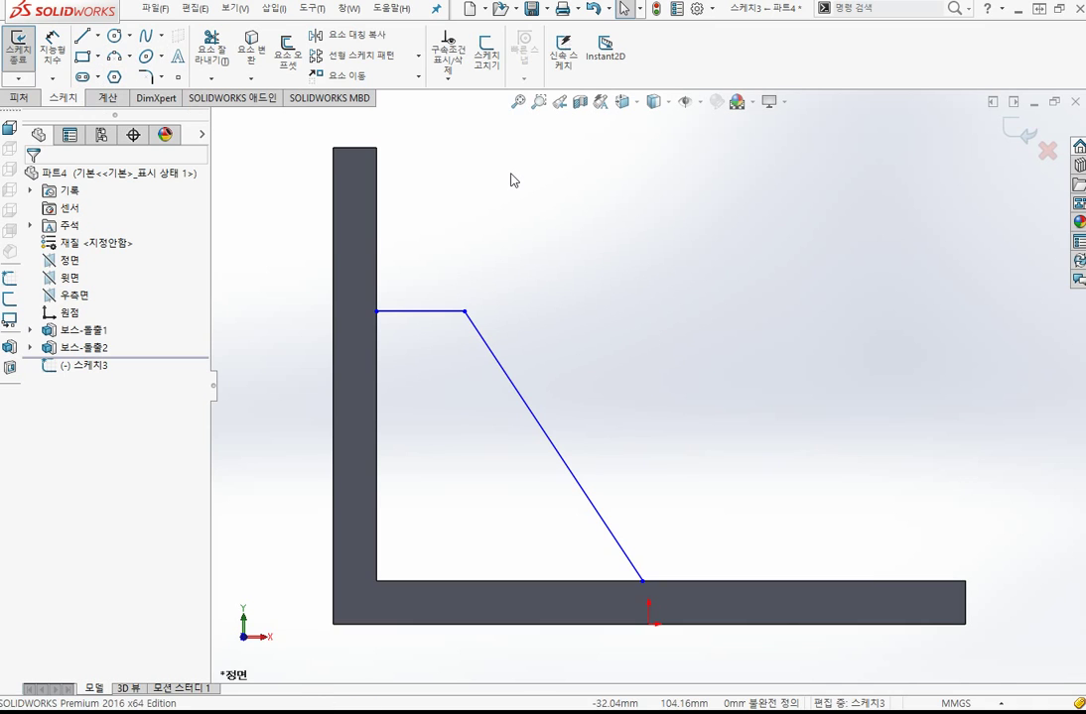
Dimension the horizontal line to 20 mm long and 60 mm above the base's upper face
left_click(56, 59)
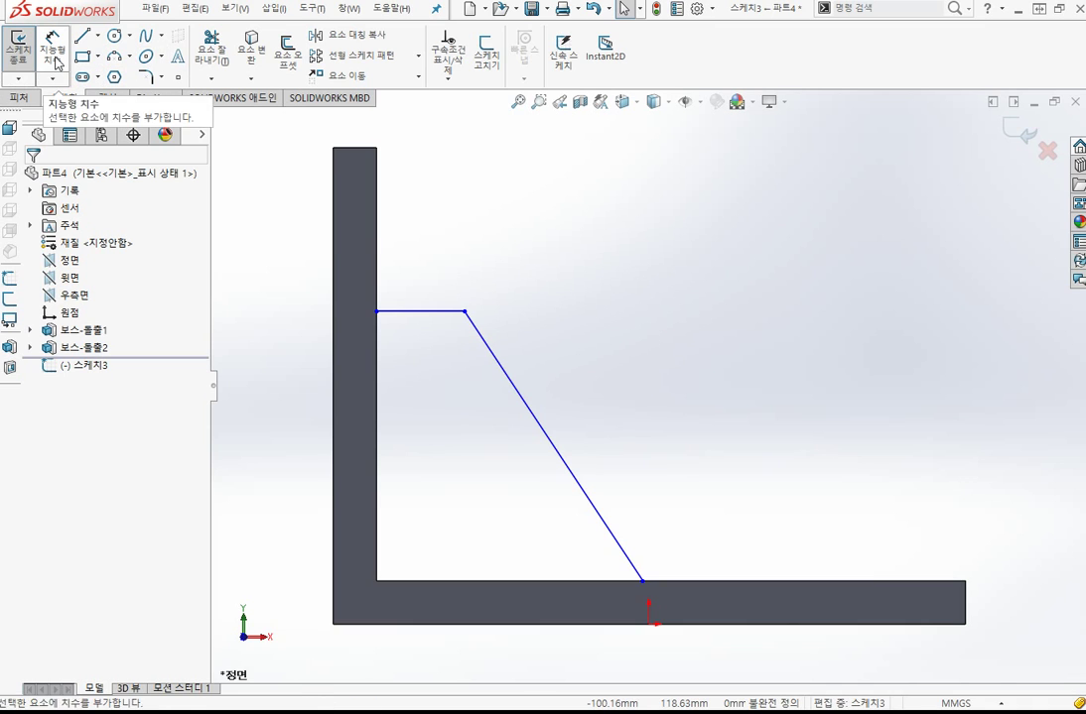
left_click(422, 313)
left_click(427, 296)
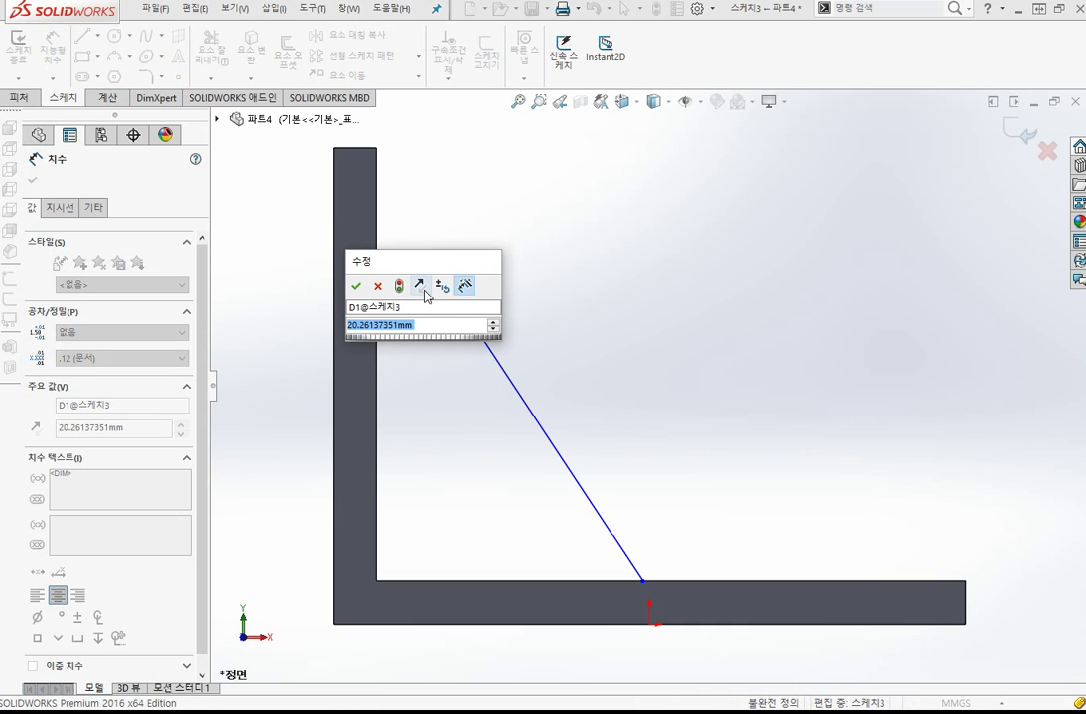
type("20")
key("Return")
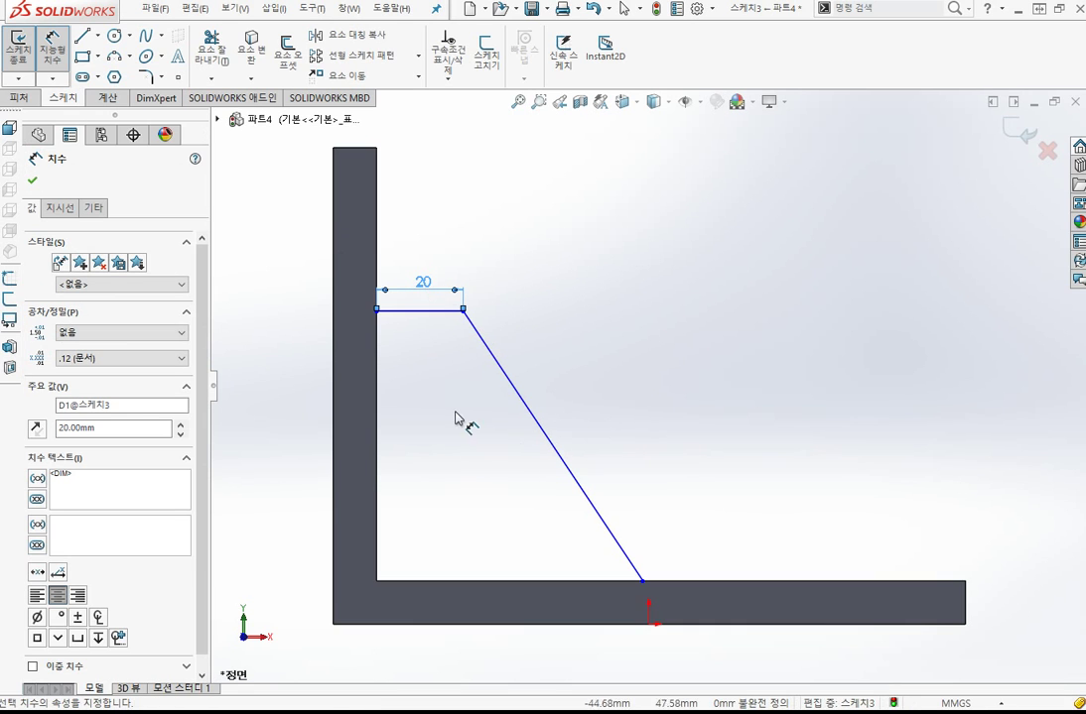
left_click(454, 313)
left_click(452, 584)
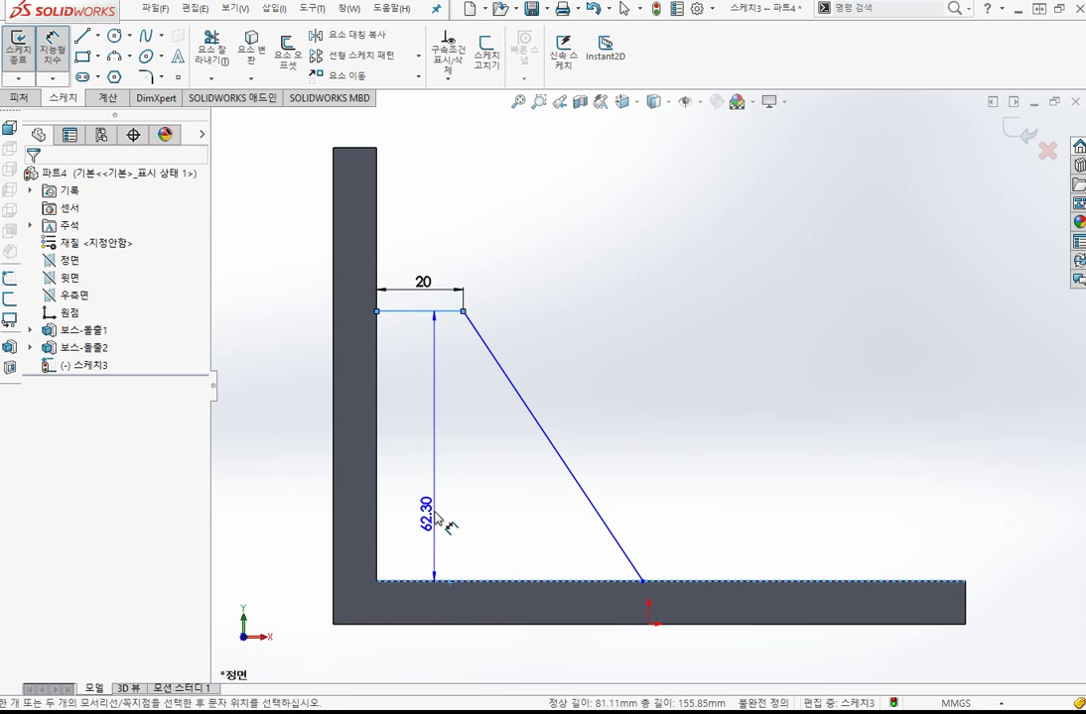
left_click(427, 496)
type("60")
key("Return")
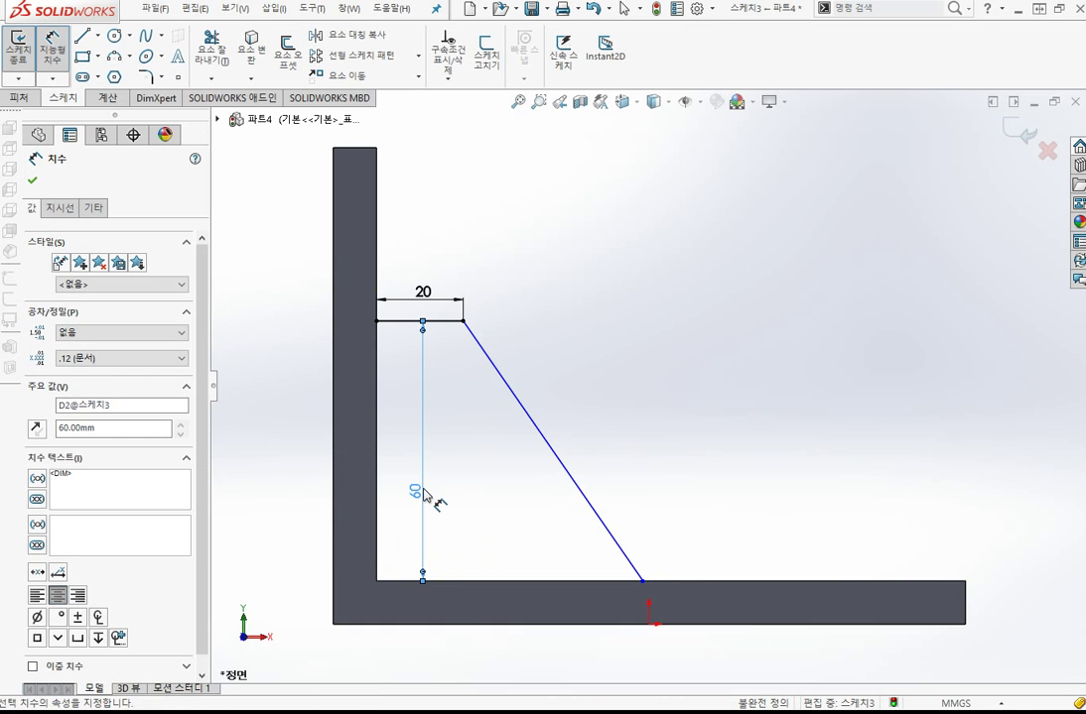
Dimension the angle between the sloped line and the base to 60° and close the sketch
left_click(592, 512)
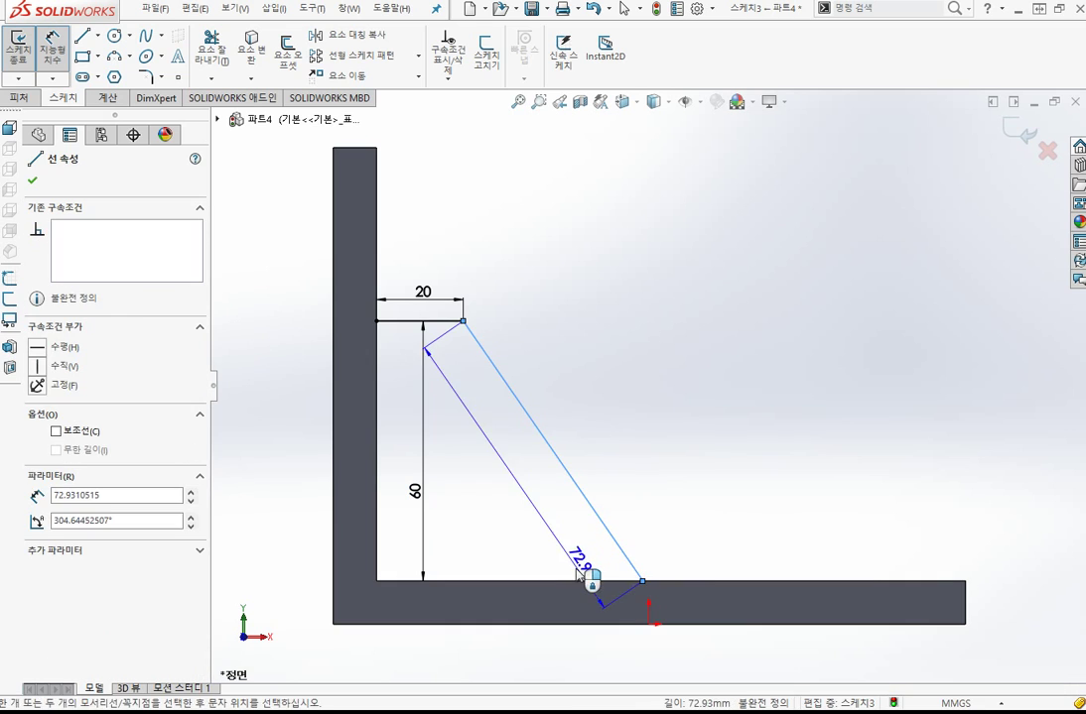
left_click(660, 581)
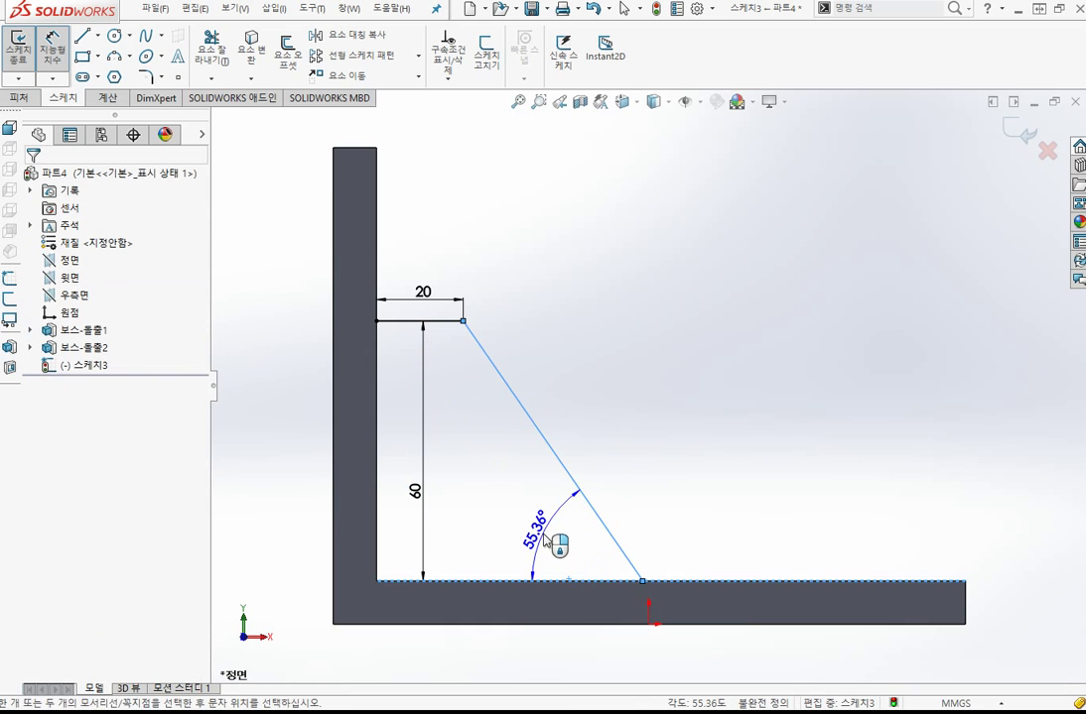
left_click(555, 541)
type("60")
key("Return")
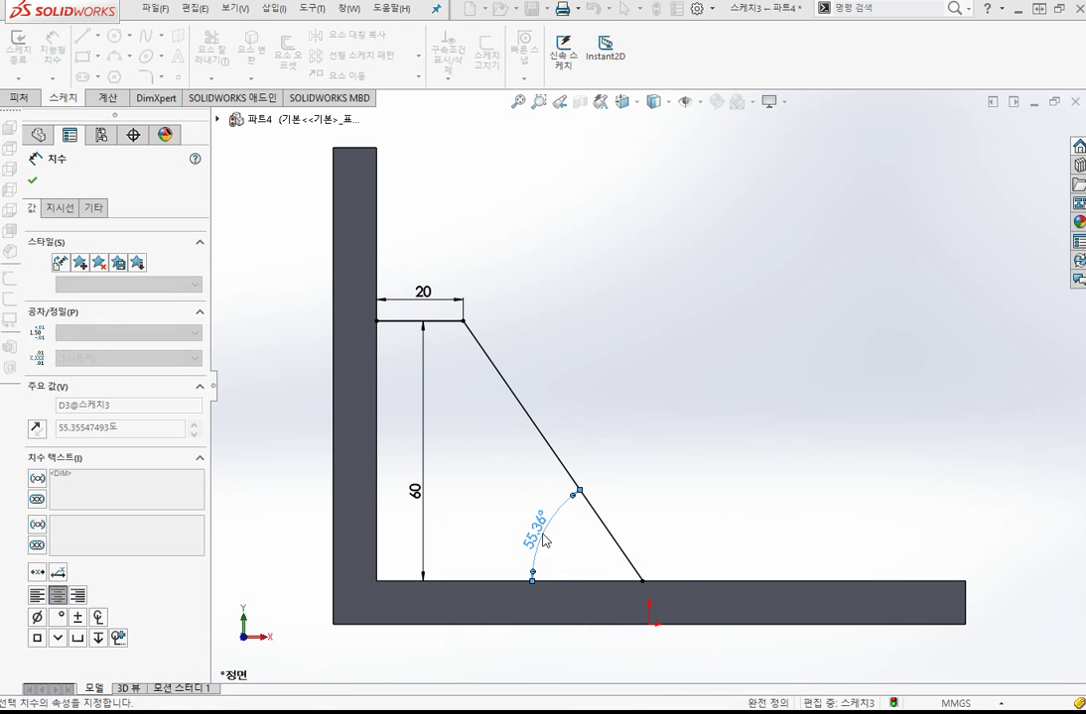
key("Escape")
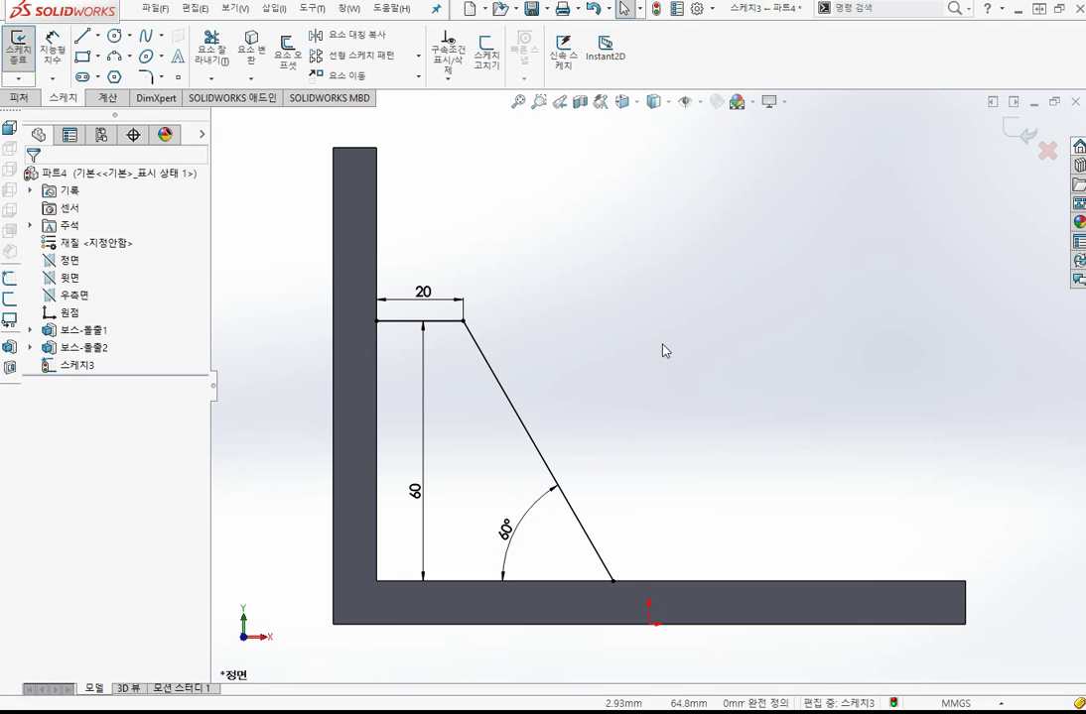
left_click(18, 45)
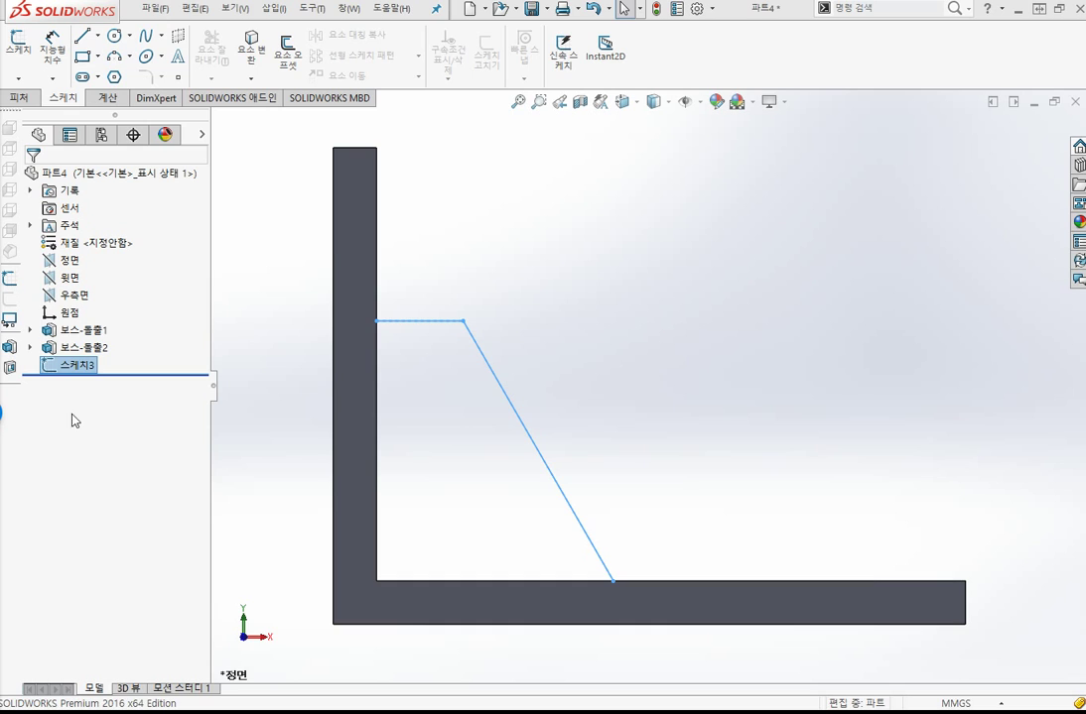
Start a rib from the open profile and compare the single-side and both-sides thickness options, keeping both sides
left_click(92, 370)
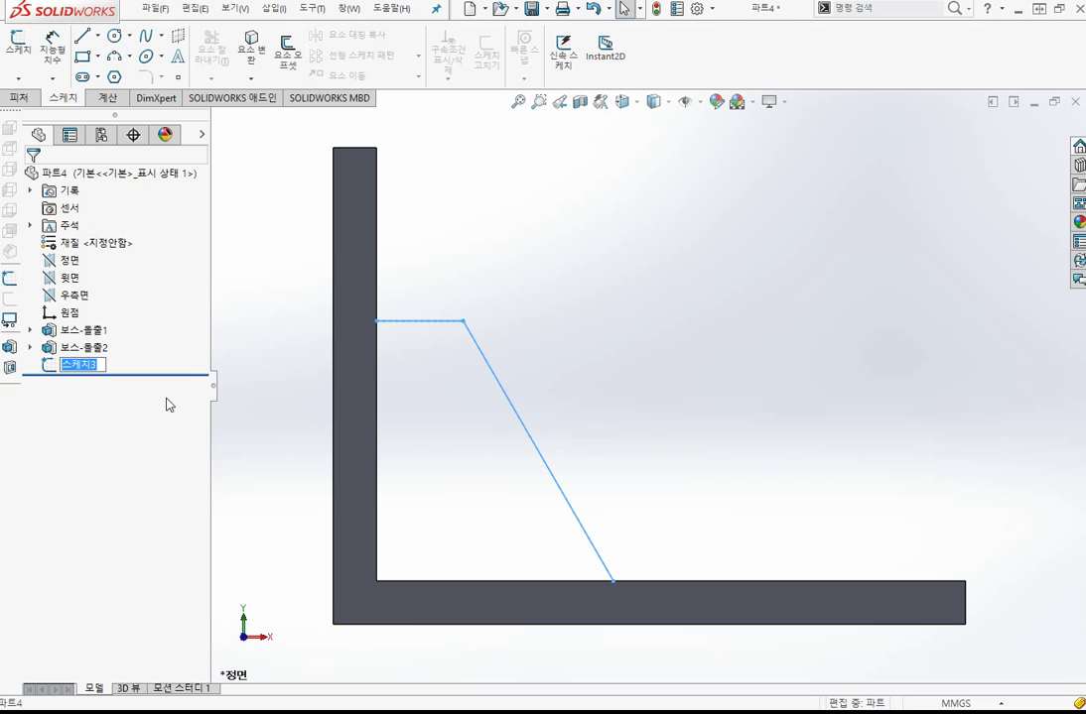
left_click(19, 96)
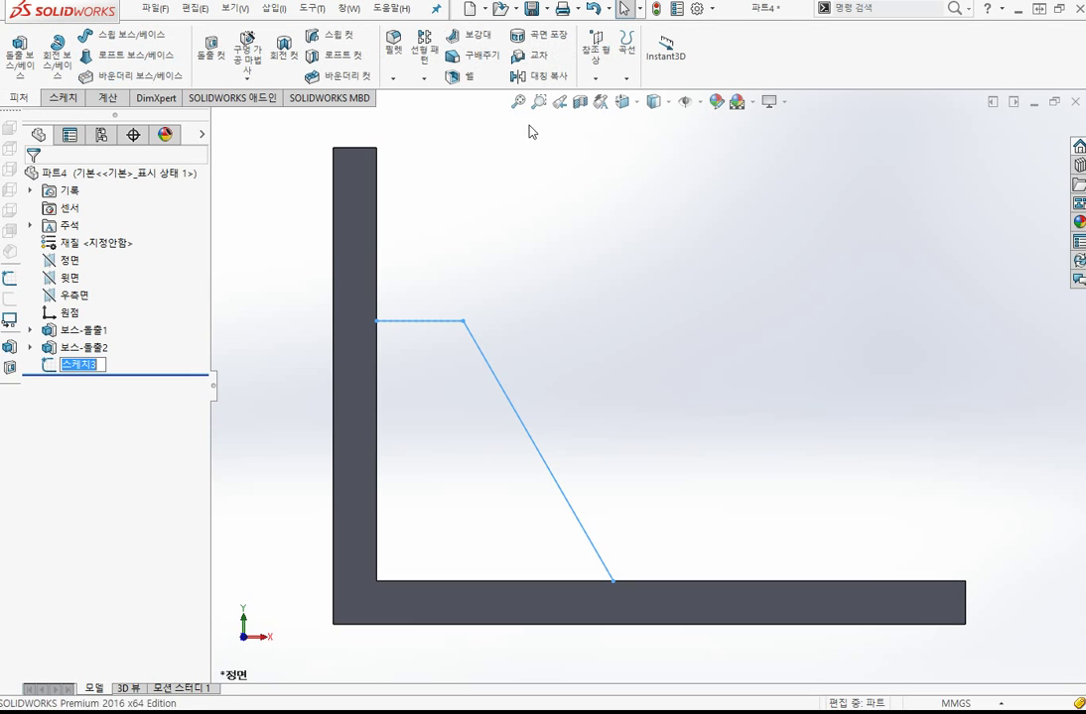
left_click(473, 38)
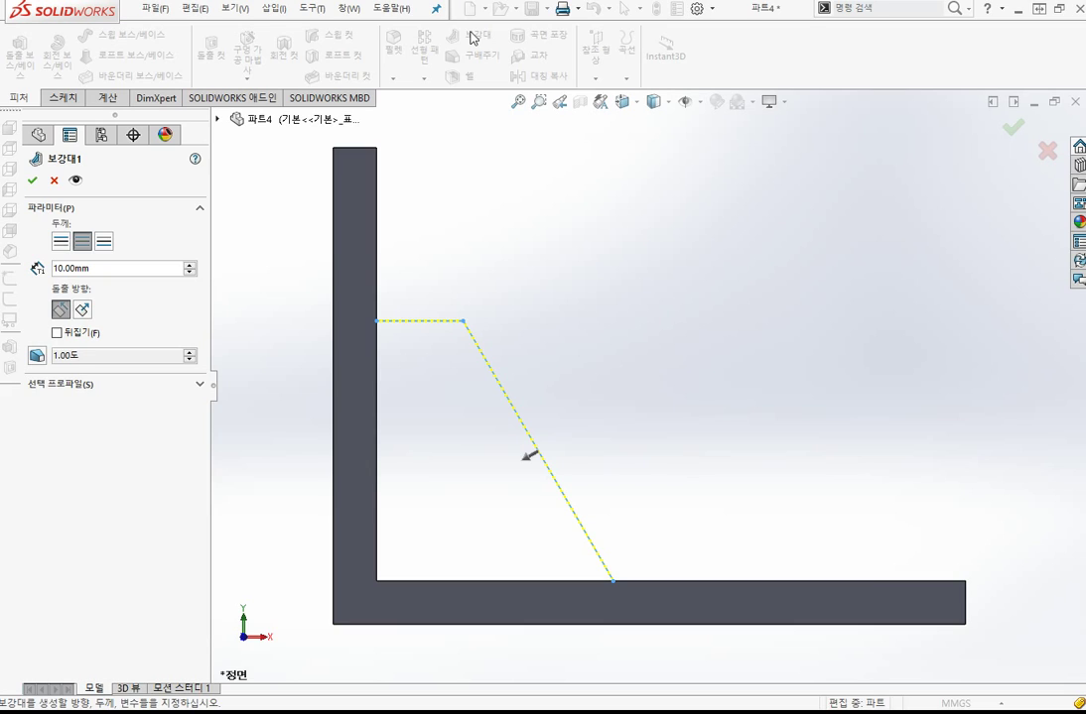
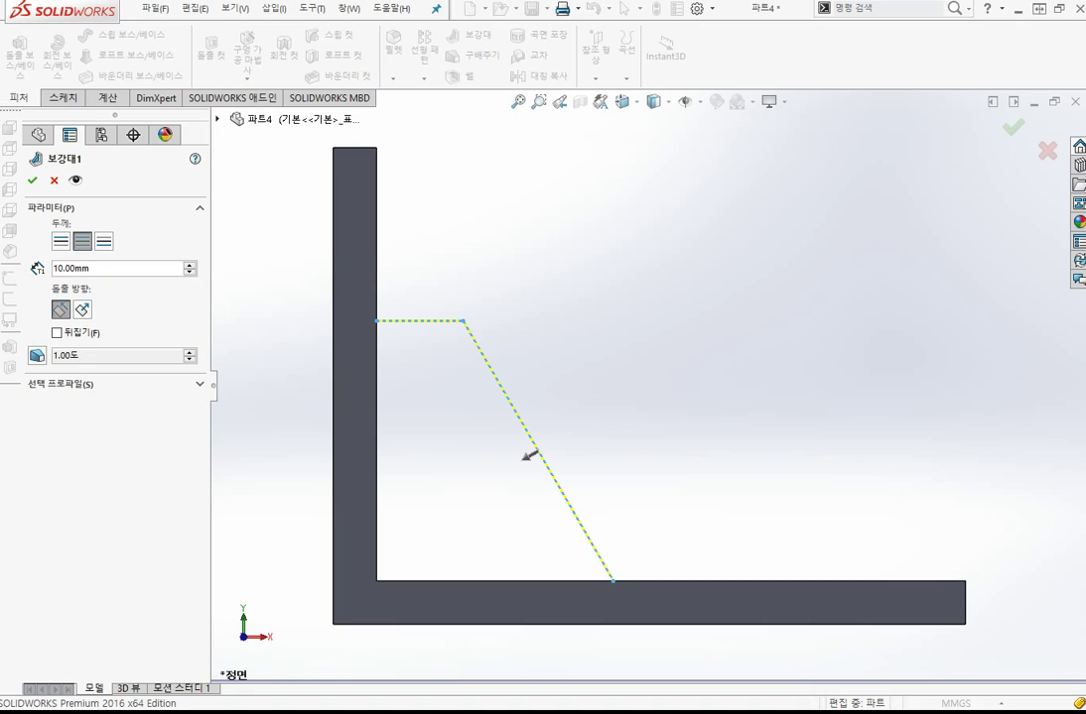
key("ctrl+7")
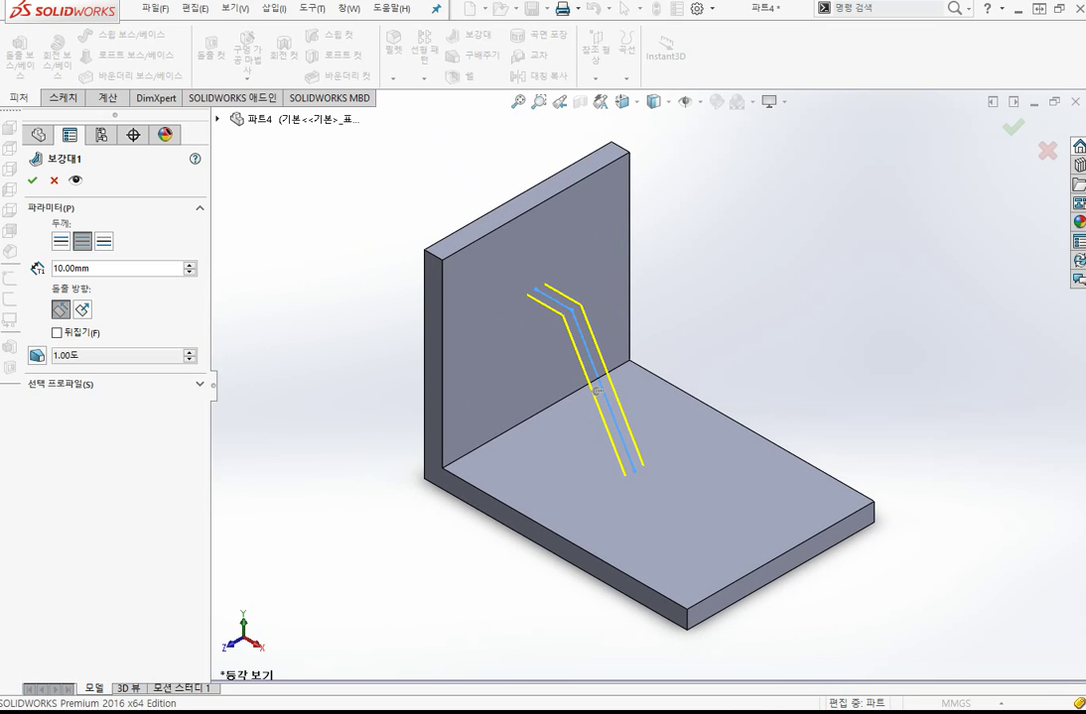
left_click(59, 242)
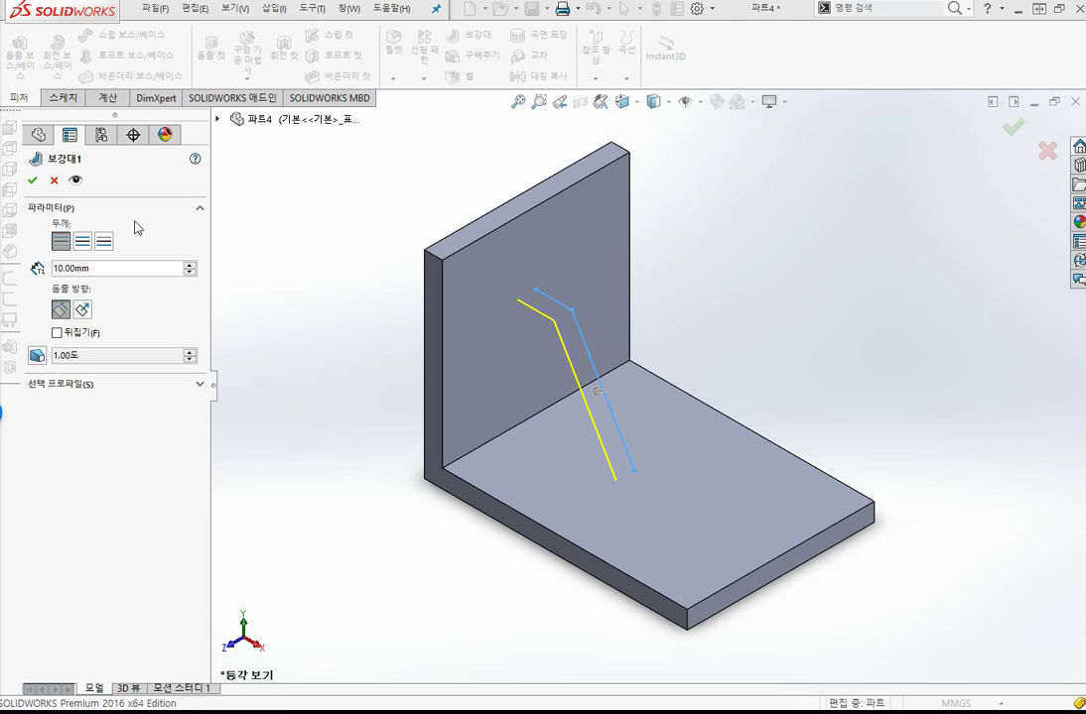
left_click(83, 242)
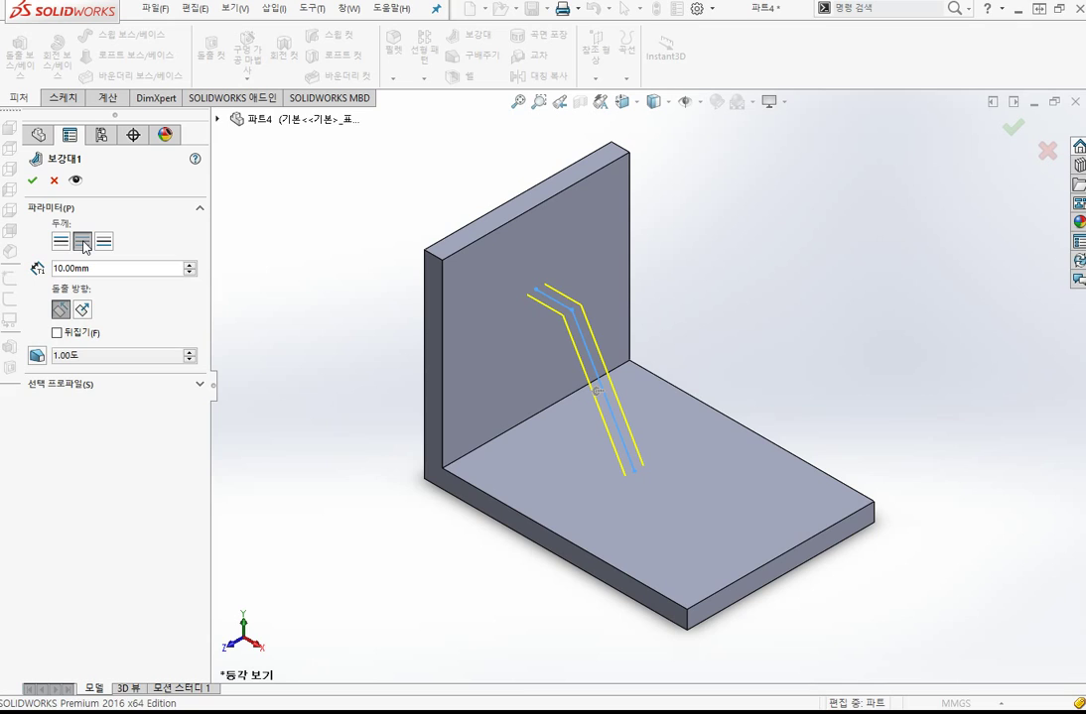
left_click(104, 242)
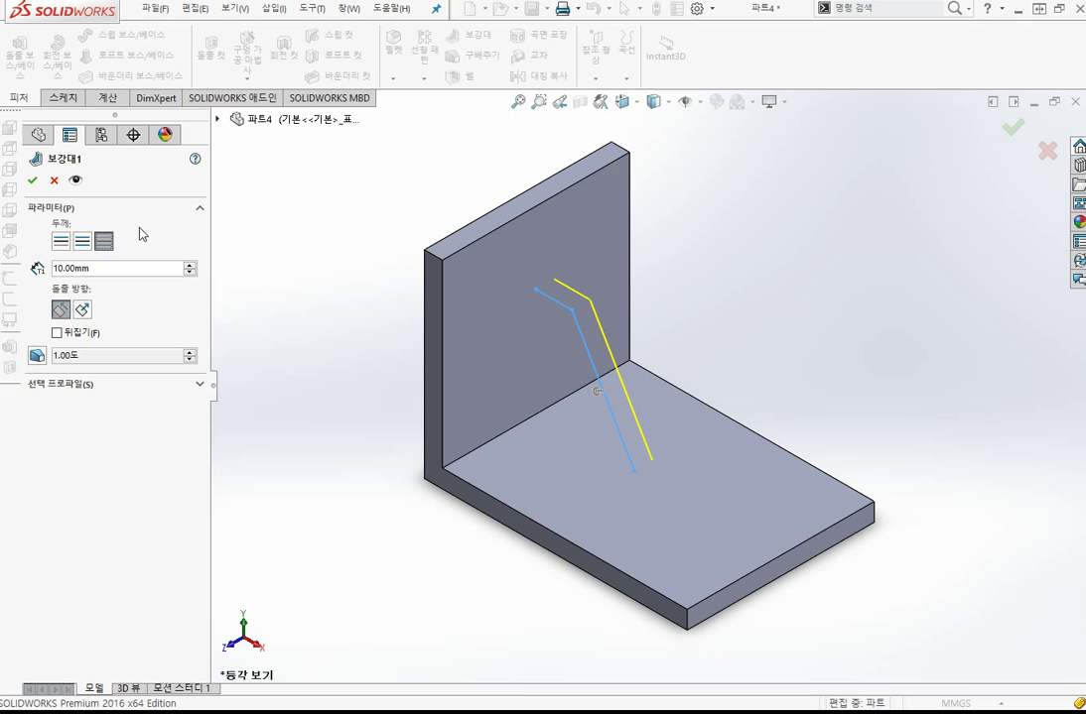
left_click(82, 247)
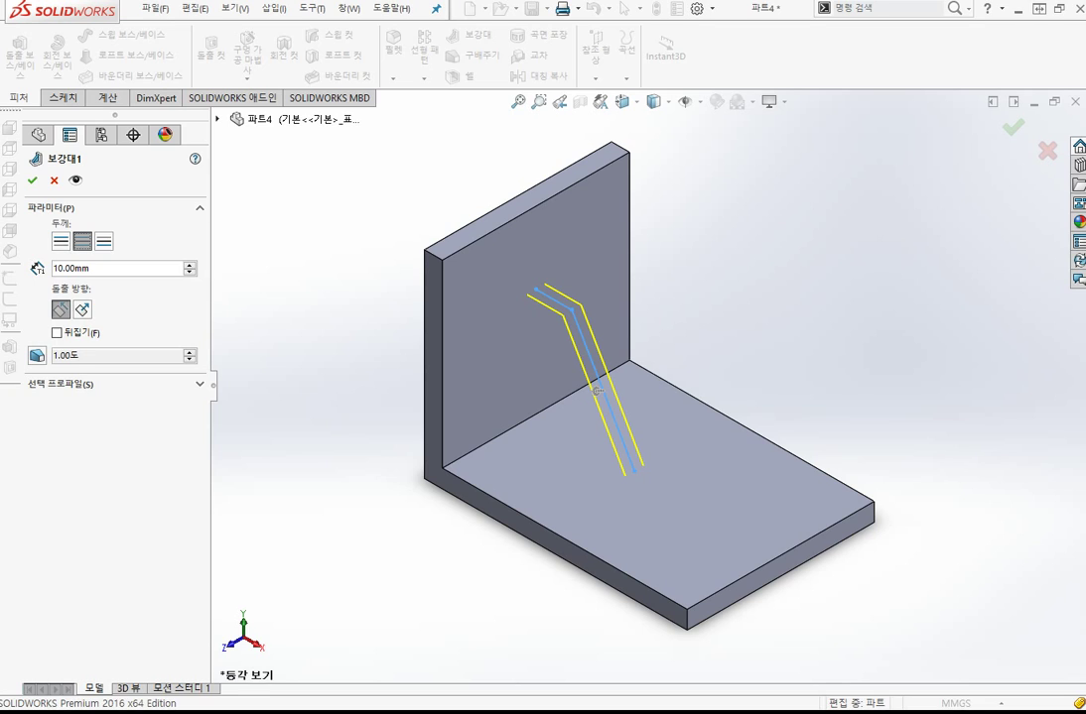
Set the rib thickness to 8 mm
left_click(149, 267)
left_click(150, 267)
left_click_drag(131, 269, 47, 268)
type("8")
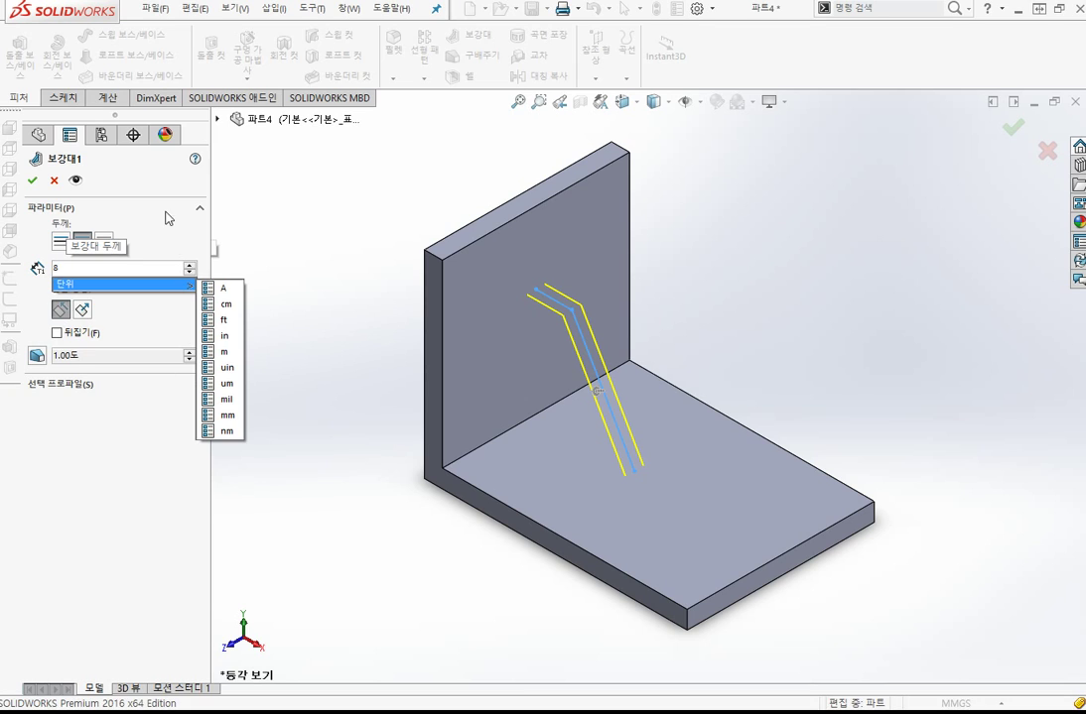
key("Return")
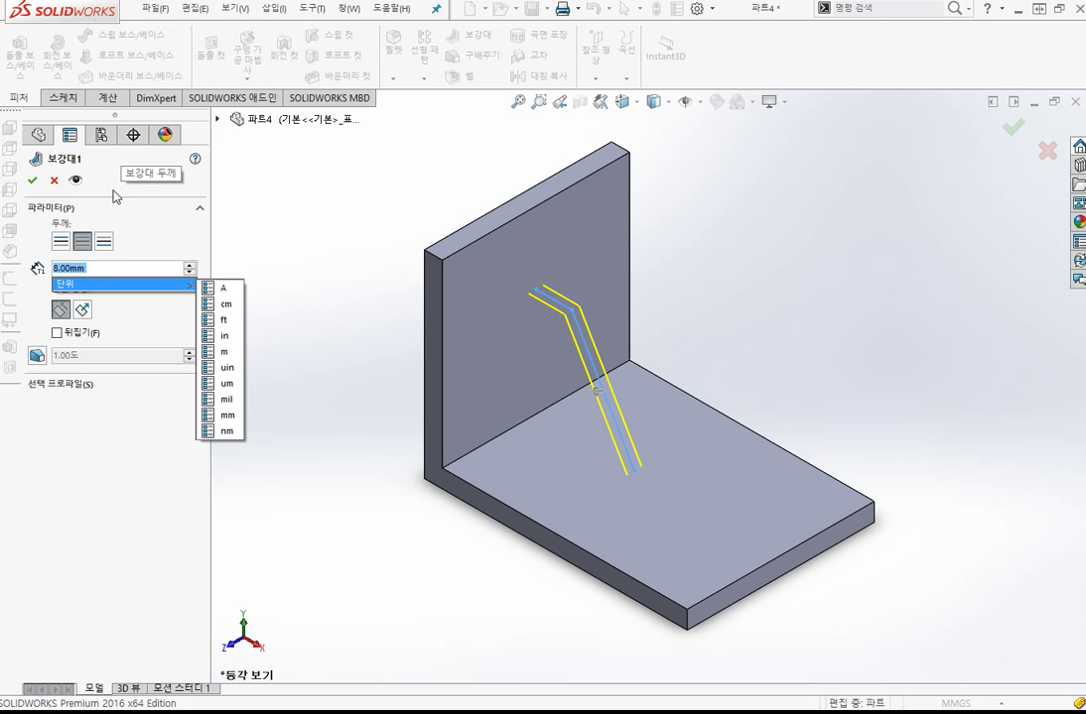
left_click(109, 557)
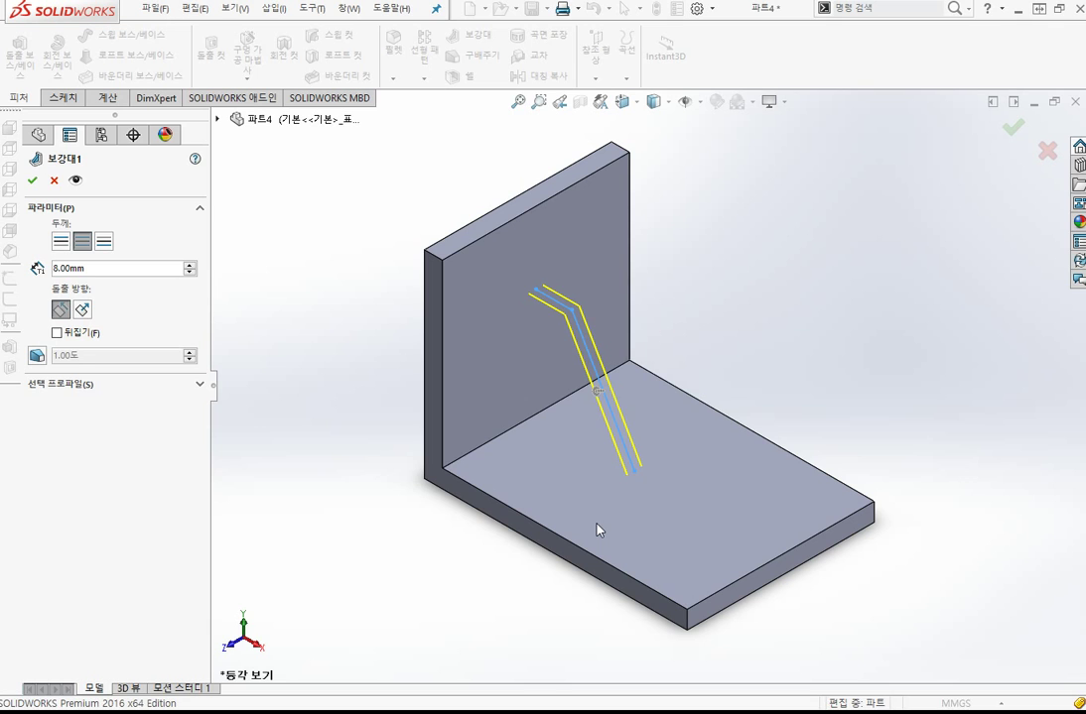
Check the rib's extrusion direction from the front, keep it pointing toward the bracket's inner corner, and create the rib
key("ctrl+1")
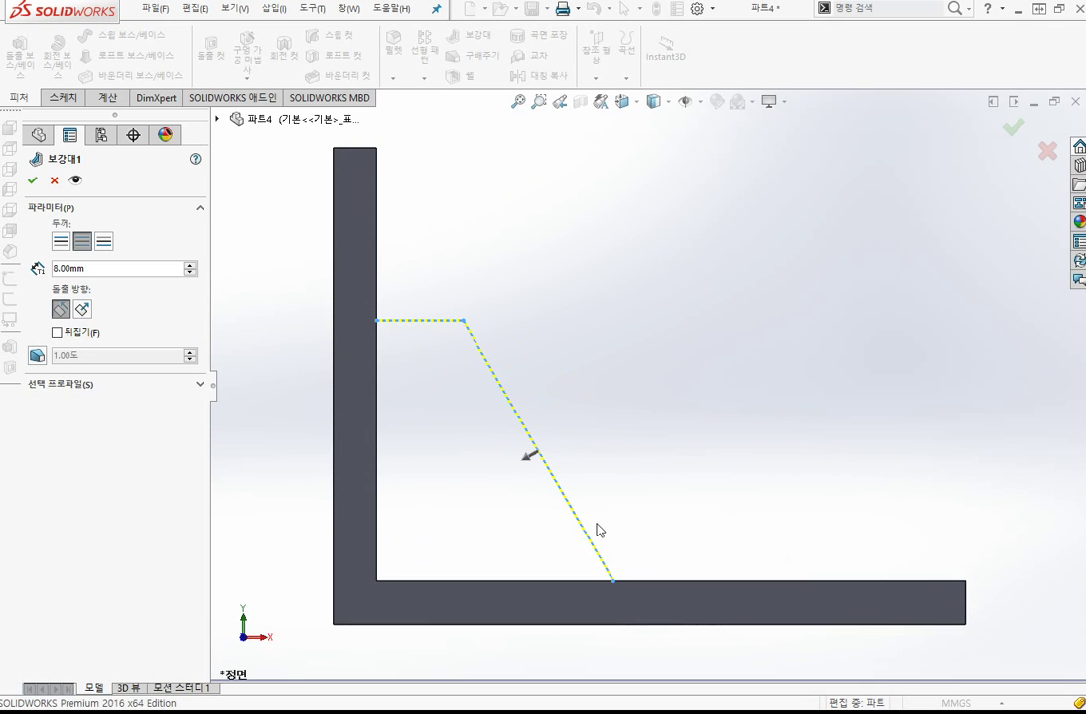
left_click(528, 461)
left_click(551, 447)
left_click(32, 182)
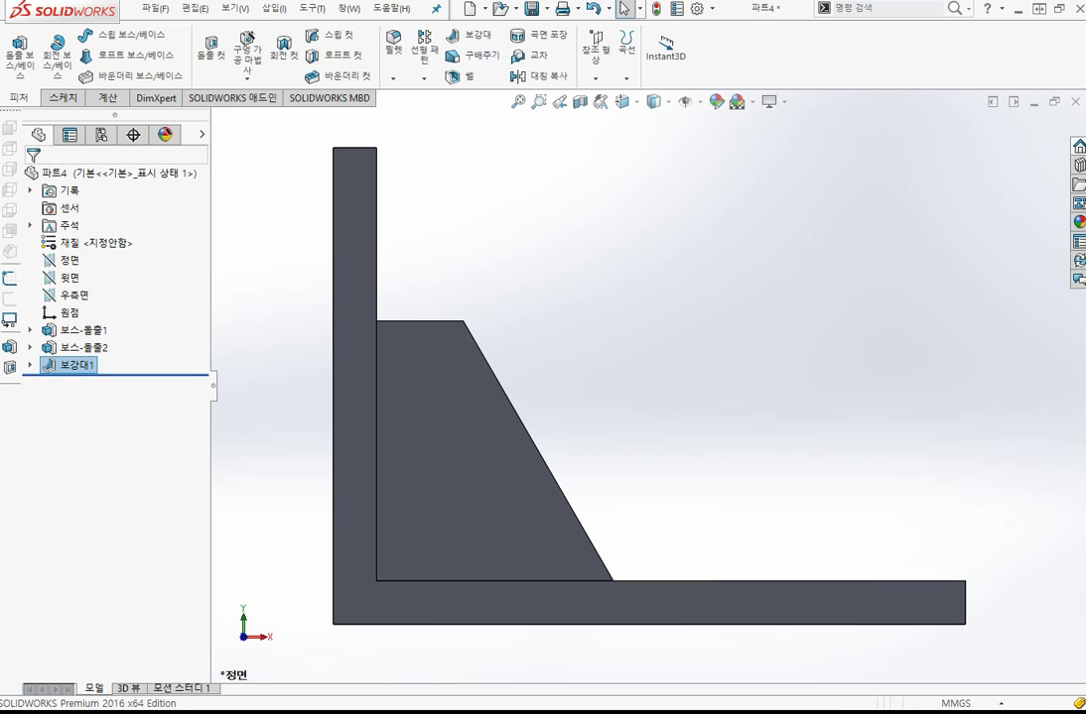
left_click(725, 467)
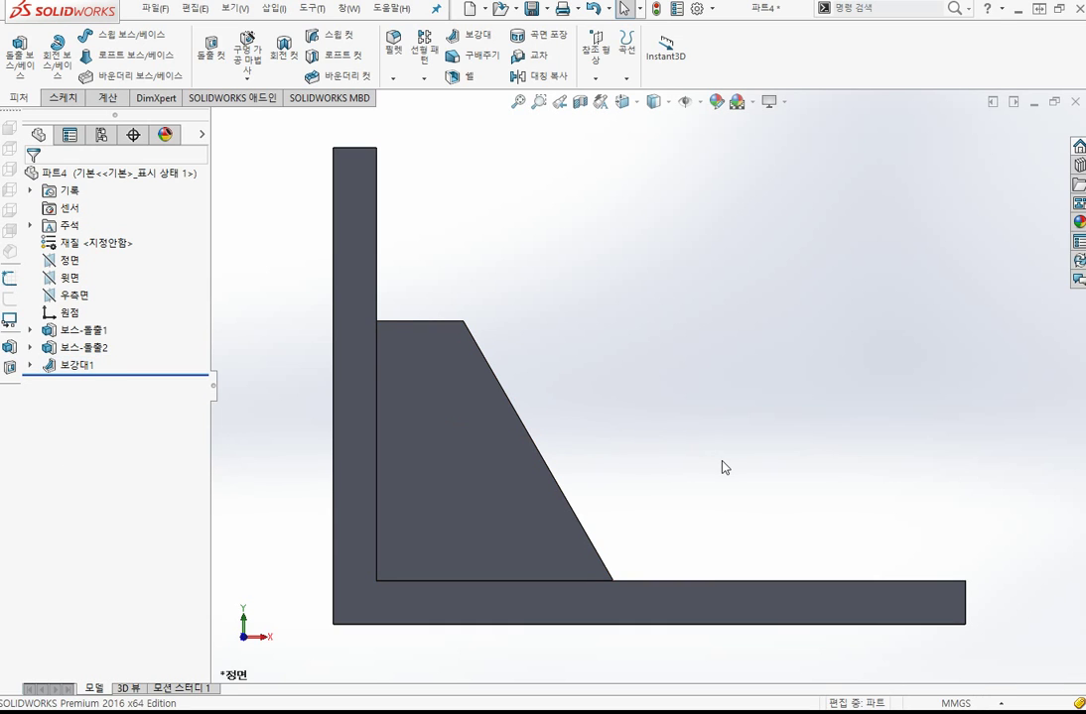
Edit the existing rib to add a 15° outward draft measured from the sketch plane, and apply the change
key("ctrl+7")
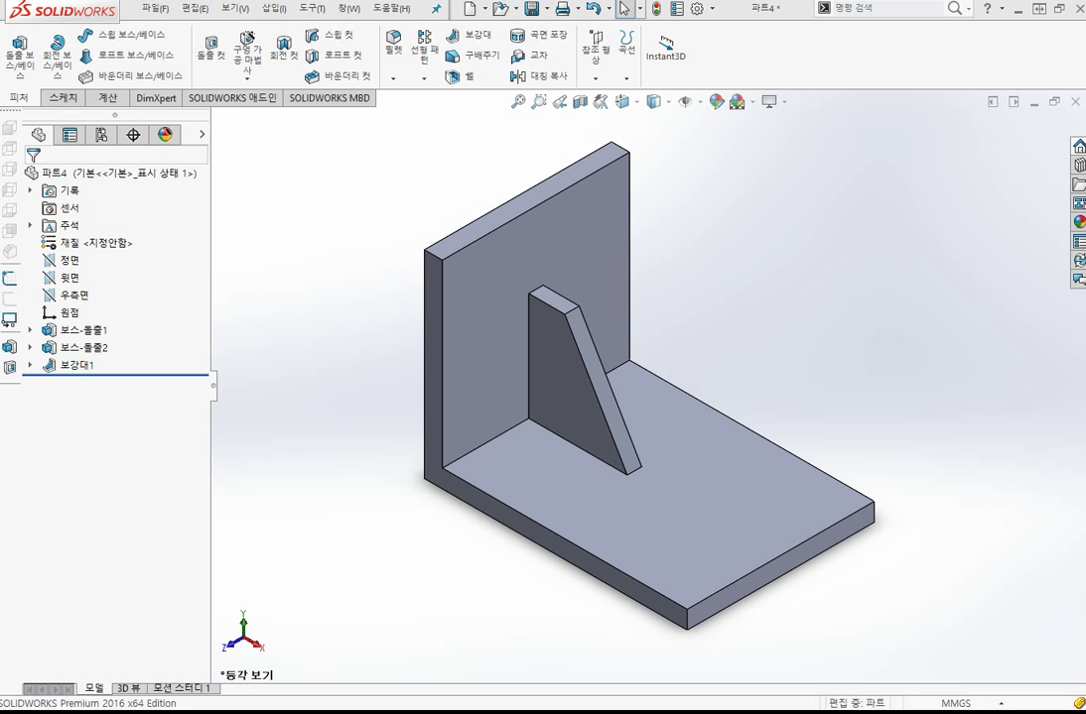
left_click(77, 367)
left_click(89, 321)
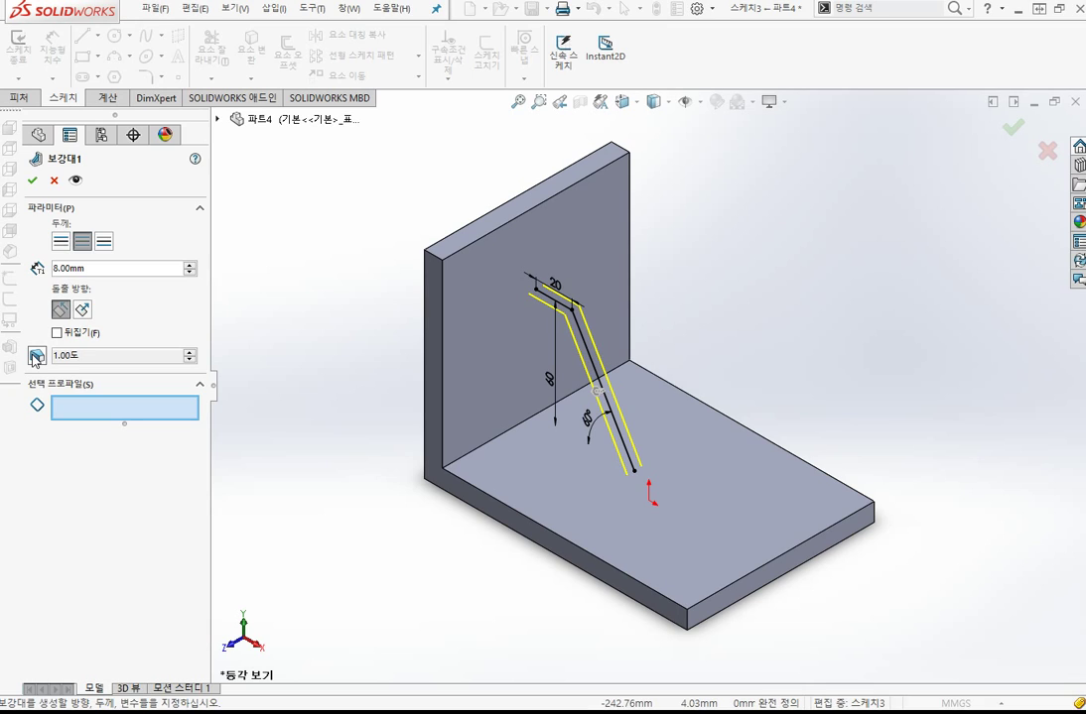
left_click(36, 355)
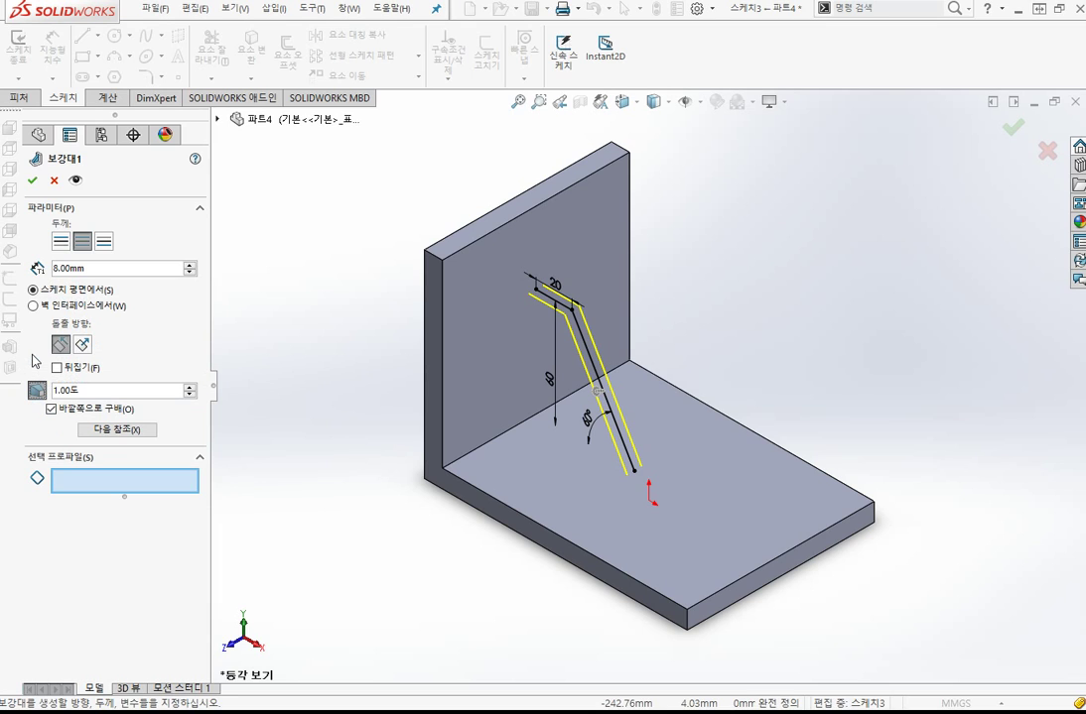
left_click(137, 392)
double_click(137, 392)
type("15")
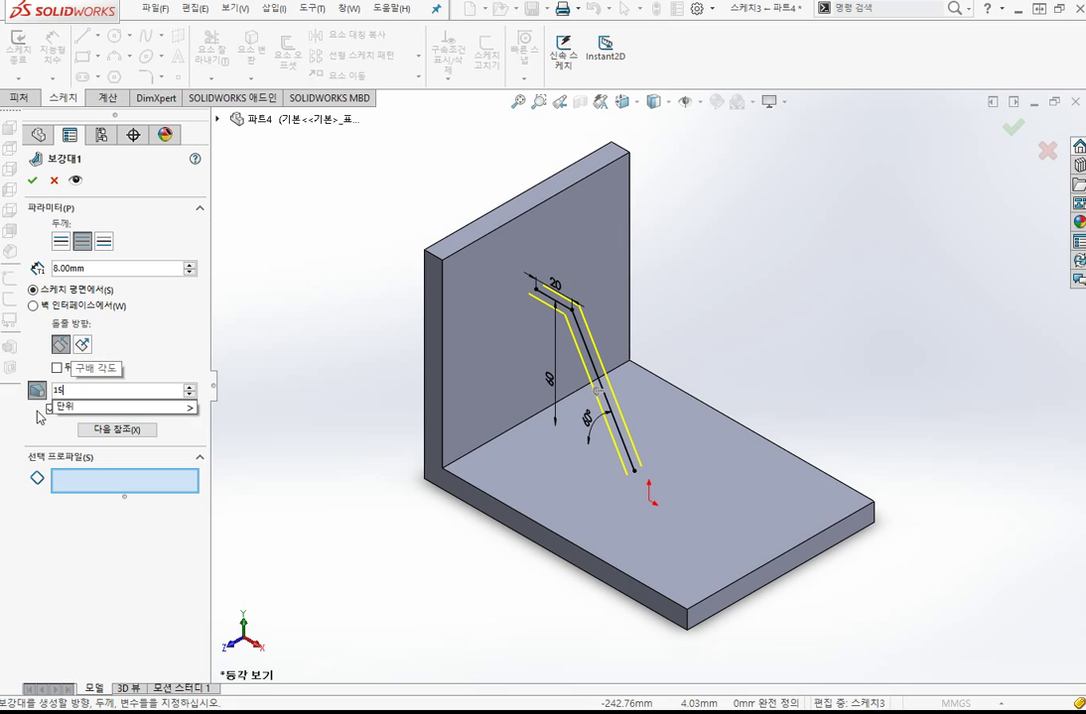
key("Return")
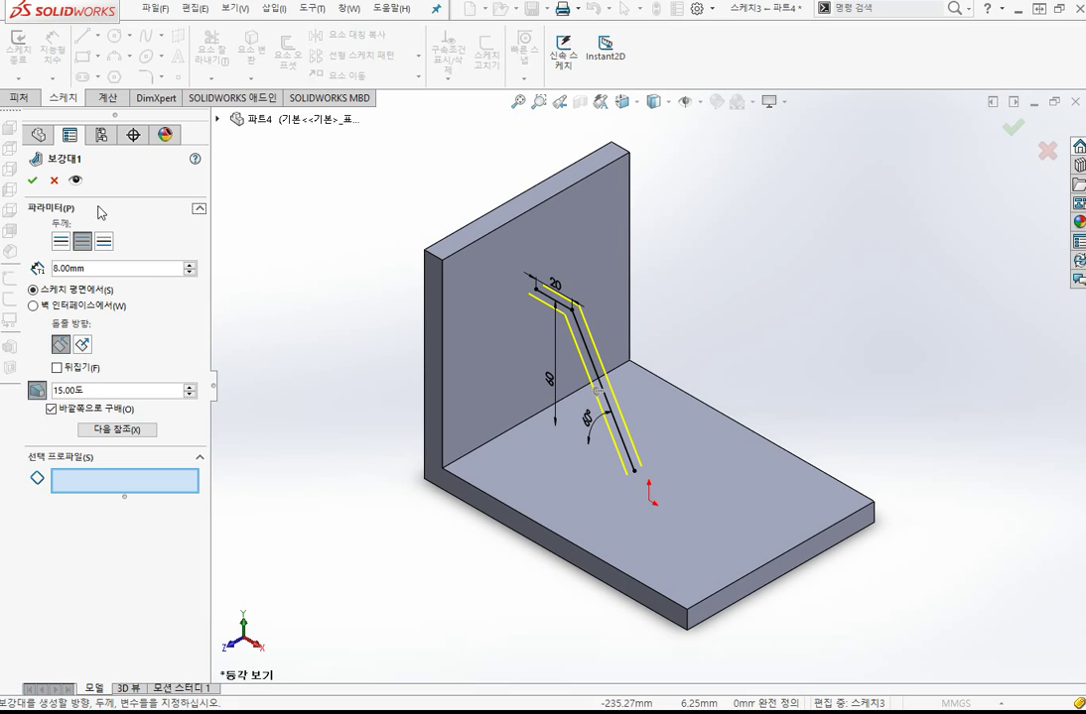
left_click(31, 183)
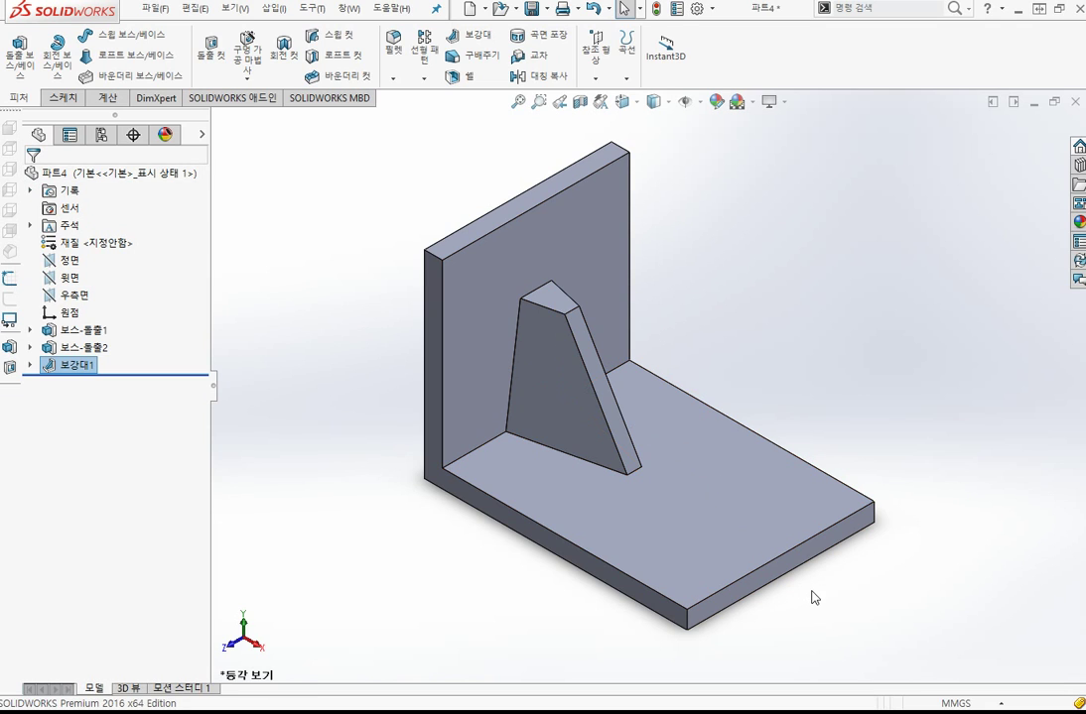
View the bracket normal to the vertical wall's inner face to examine the rib's drafted sides
left_click(607, 266)
key("ctrl+8")
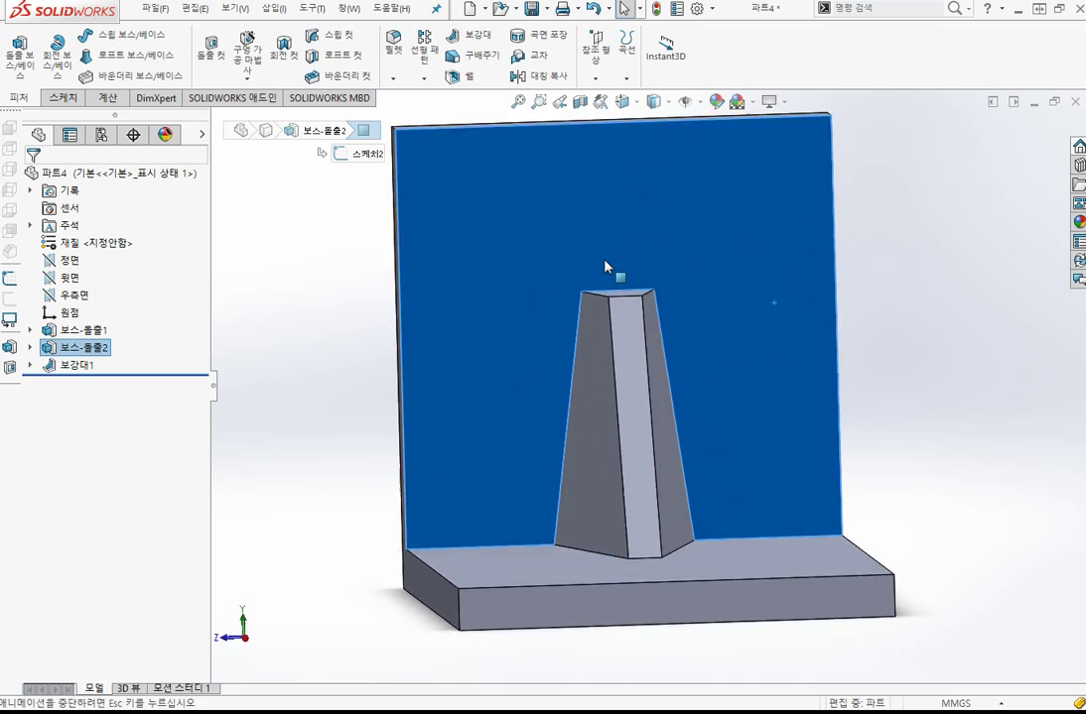
left_click(997, 310)
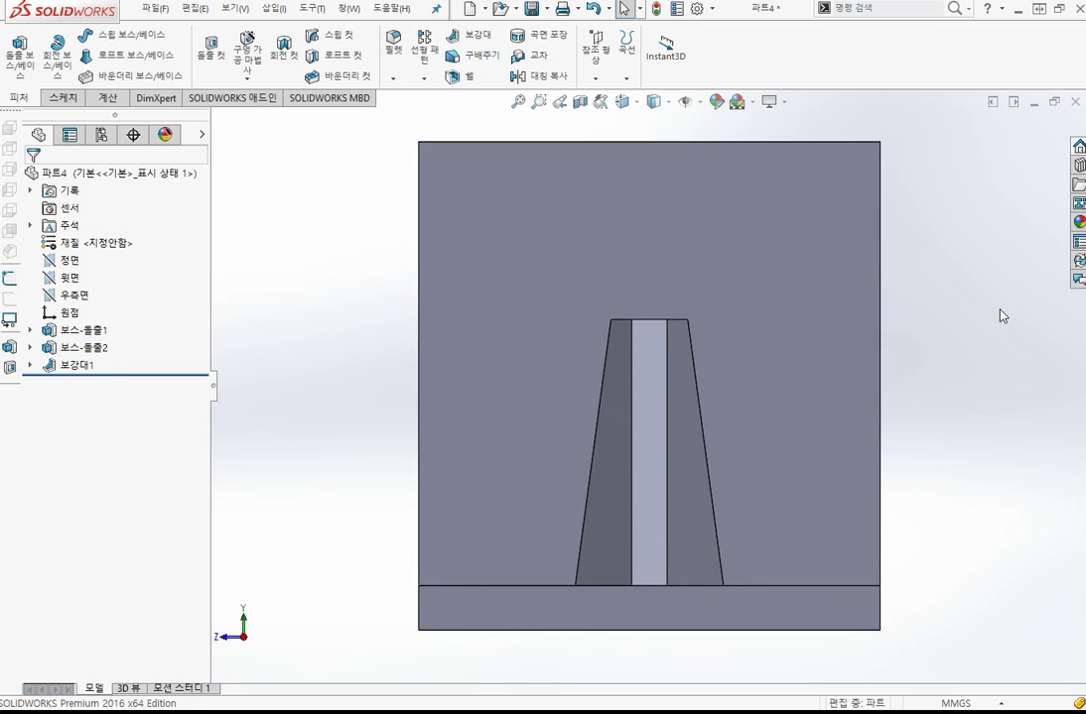